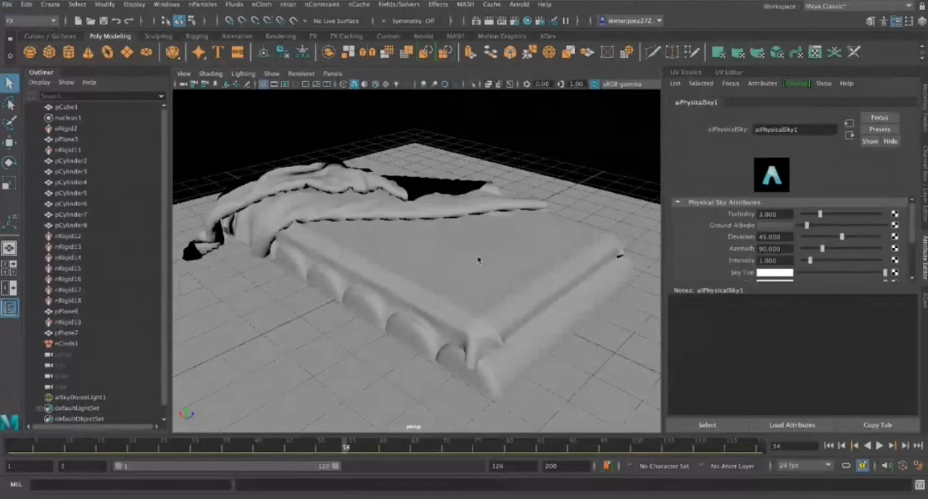
Create a polygon sphere in a new scene, raise it about 5.4 units above the grid, and use the FX menu set
key(ctrl+n)
scroll(475, 262, up, 3)
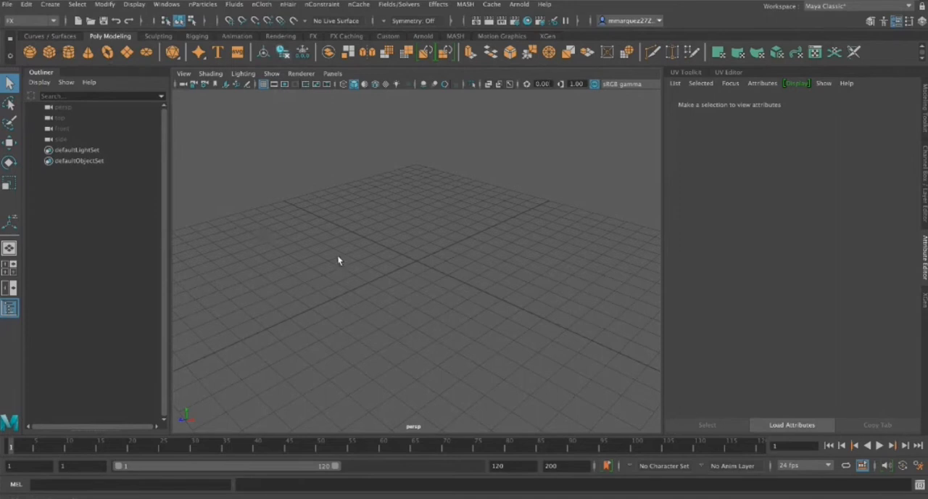
click(30, 52)
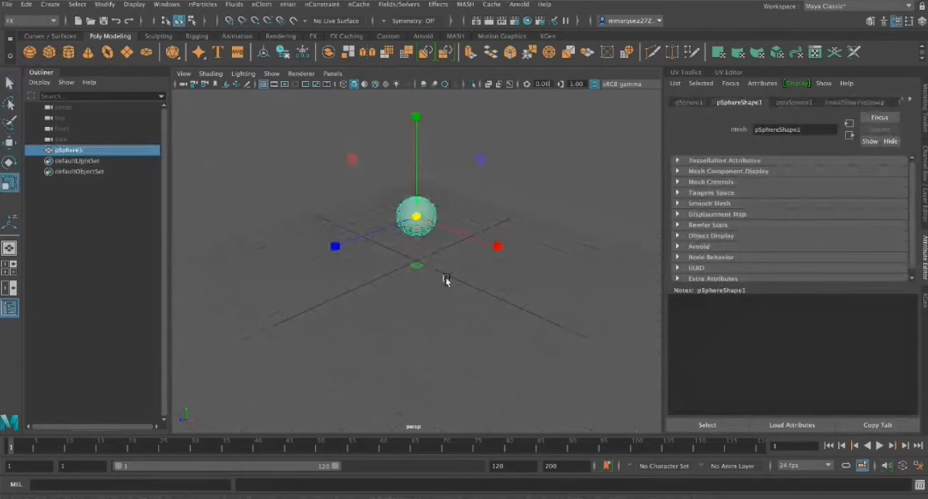
key(w)
alt+drag(446, 280, 267, 231)
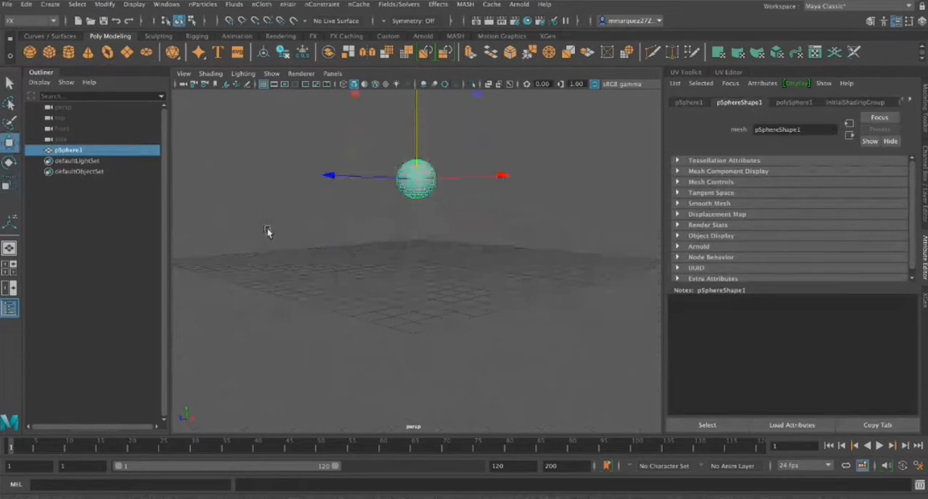
click(55, 24)
click(51, 37)
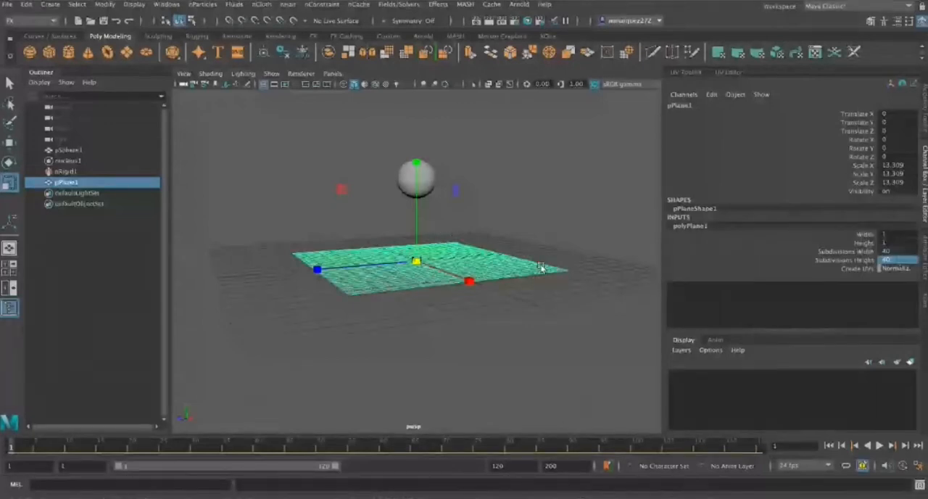
Delete the subdivided plane's construction history and raise the cloth plane above the sphere to a Translate Y of about 9
alt+drag(541, 268, 543, 286)
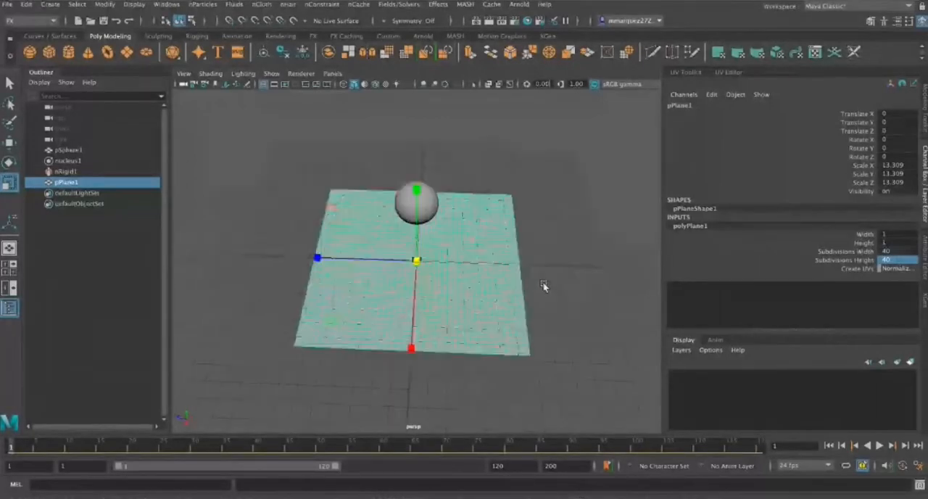
scroll(541, 272, up, 5)
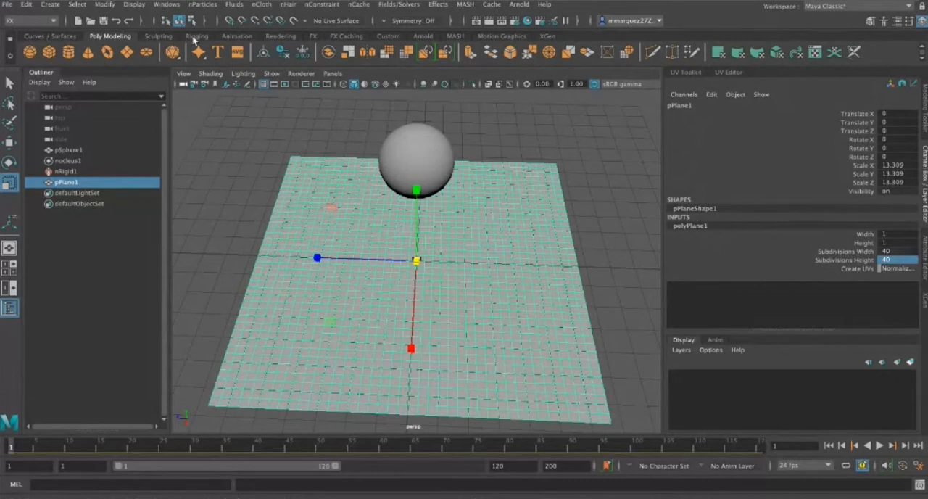
click(286, 55)
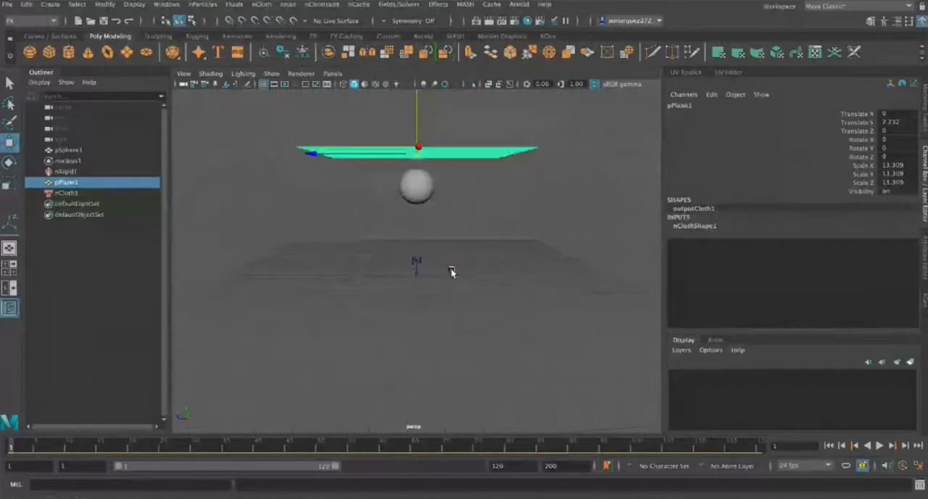
alt+drag(451, 271, 451, 206)
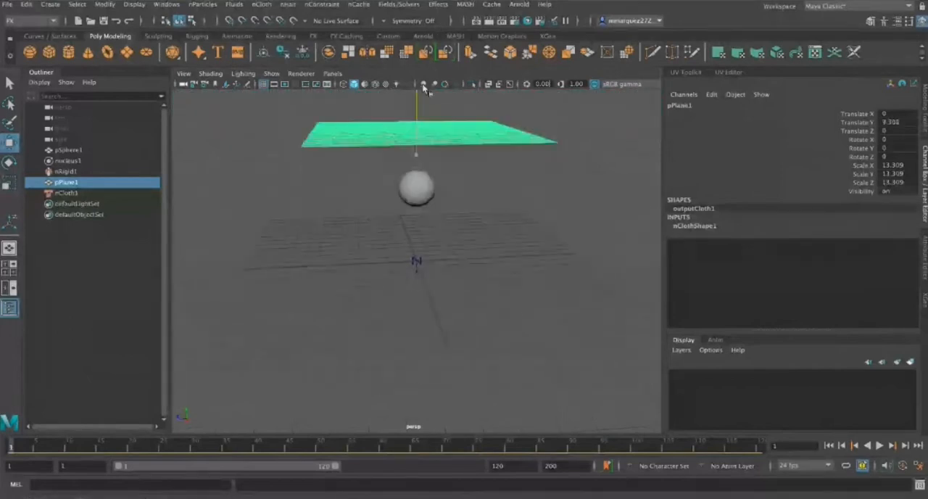
drag(425, 85, 423, 88)
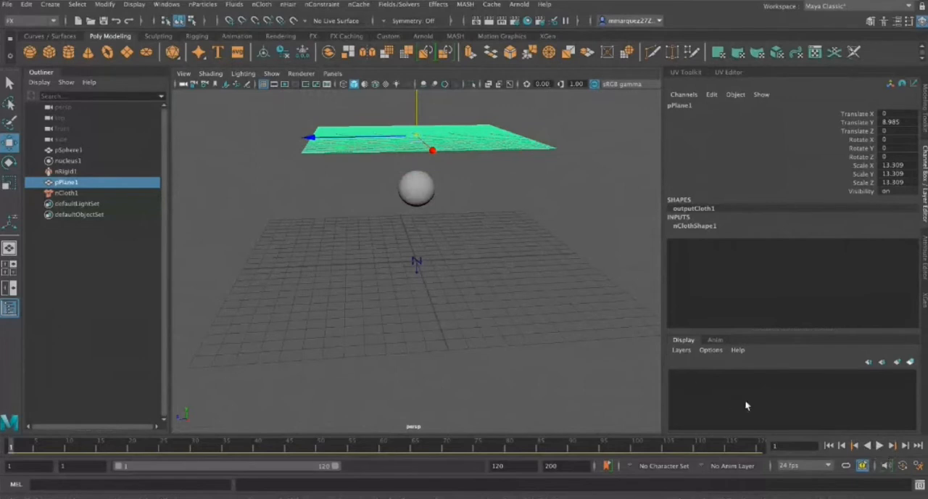
Play the cloth simulation to check how the plane drapes over the sphere, and return to frame 1
click(880, 446)
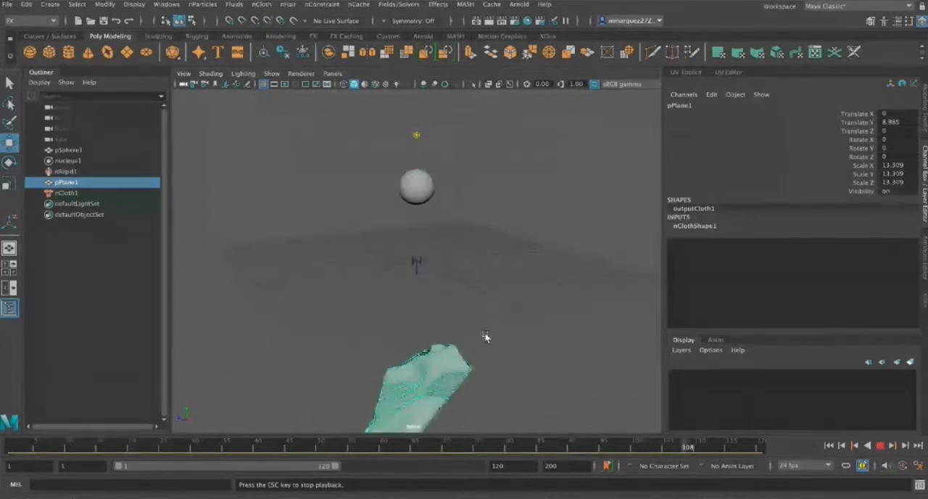
click(829, 445)
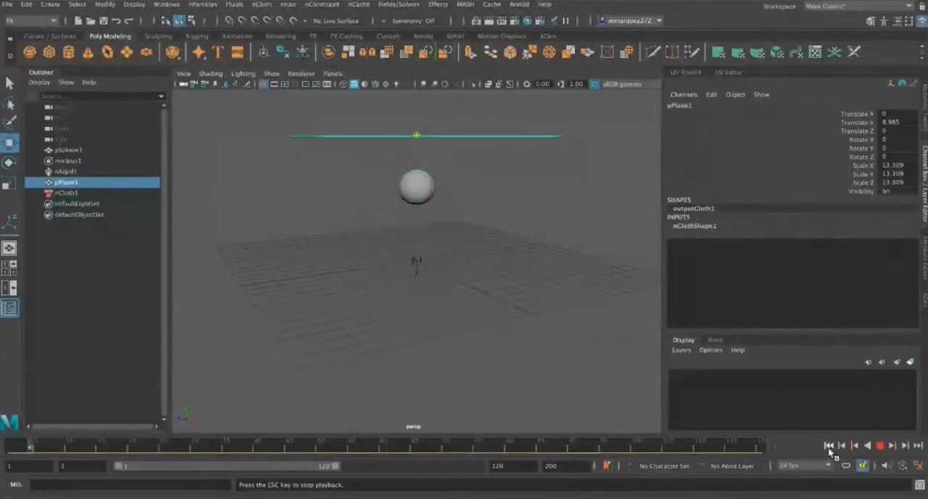
key(Escape)
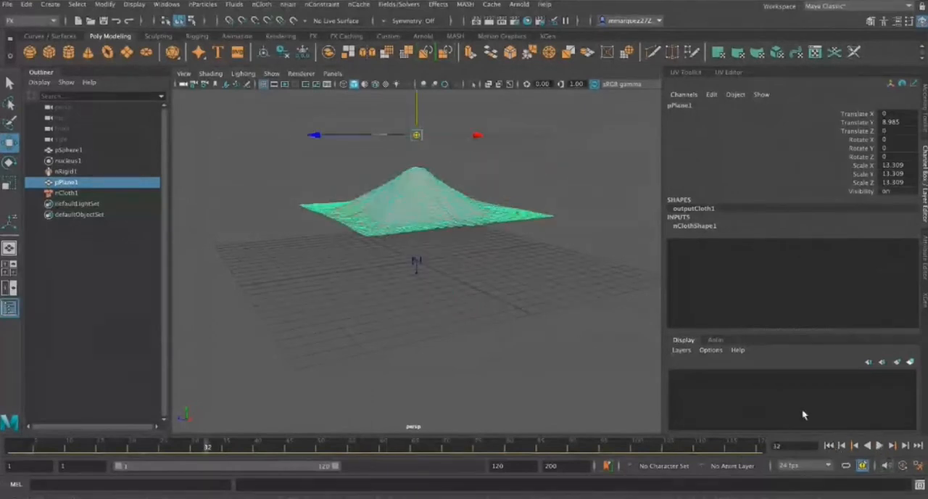
click(880, 445)
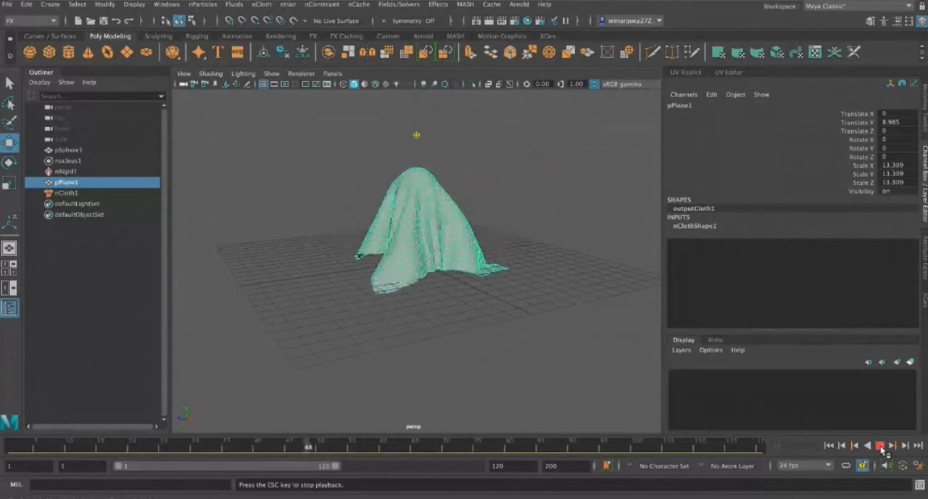
click(880, 445)
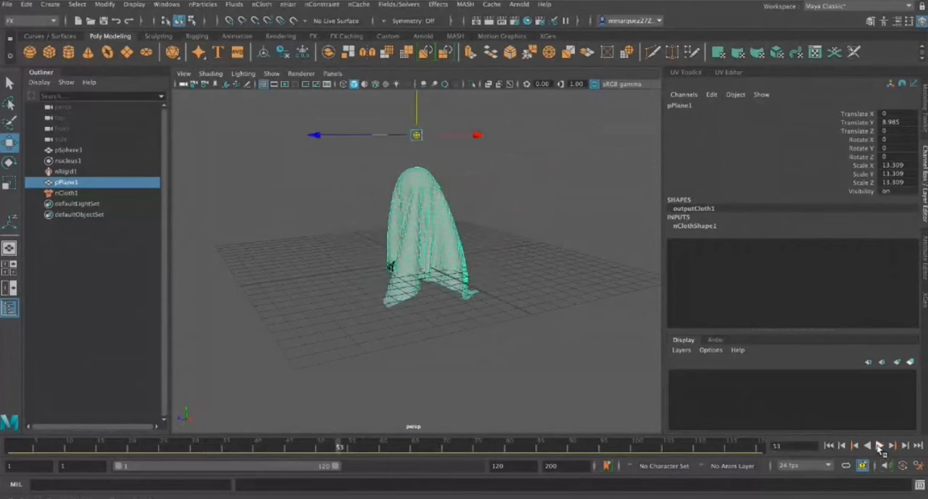
click(828, 446)
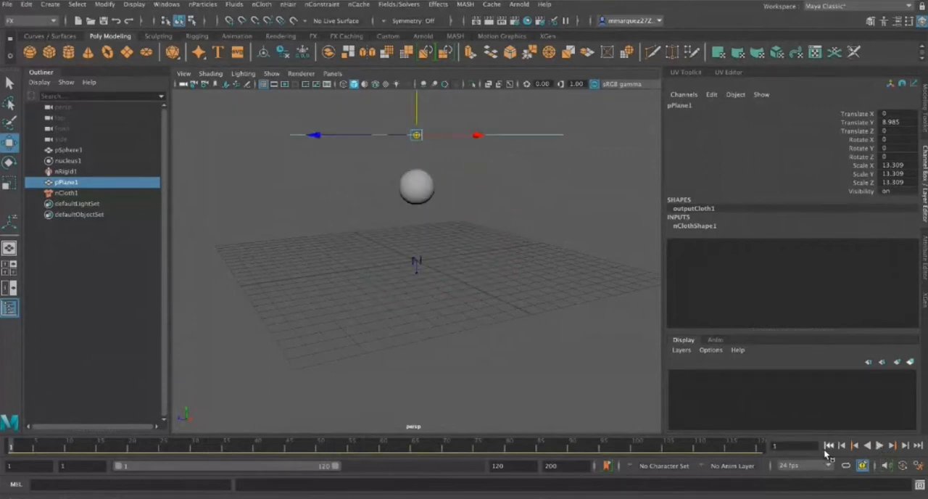
Set the sphere's nRigid friction to about 0.37 and stickiness to about 0.43, returning the timeline to frame 1
alt+drag(503, 239, 537, 241)
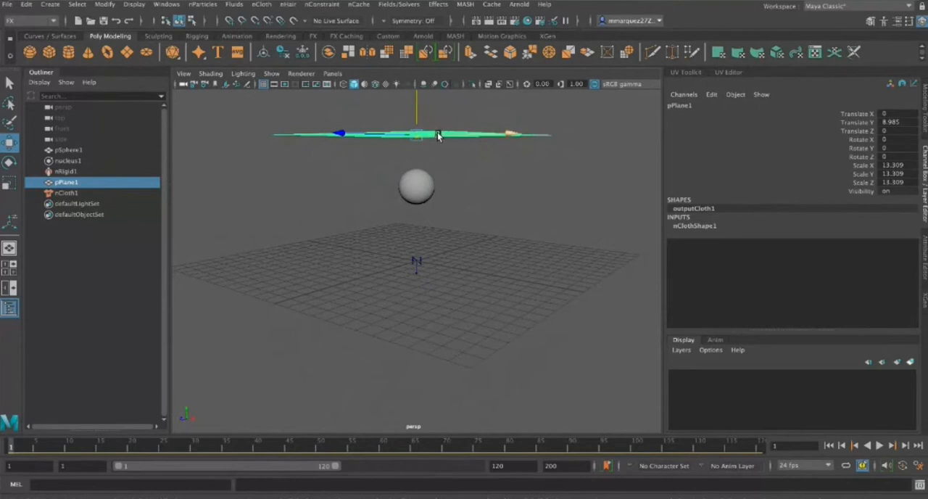
click(410, 191)
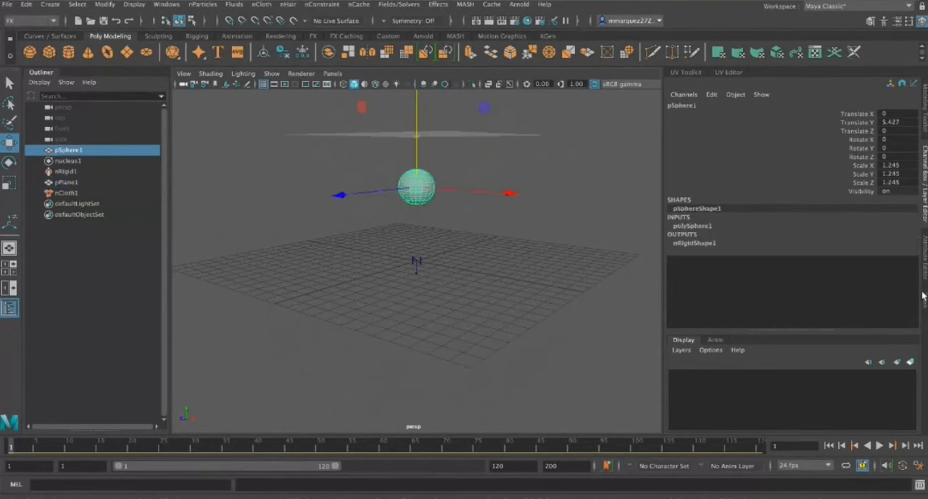
click(925, 267)
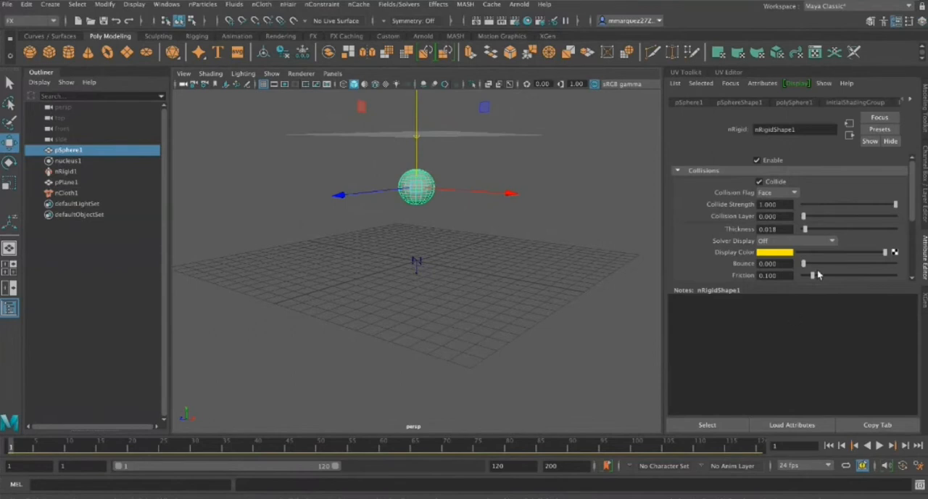
scroll(850, 269, down, 2)
scroll(849, 269, up, 2)
scroll(835, 244, down, 1)
scroll(835, 244, down, 1)
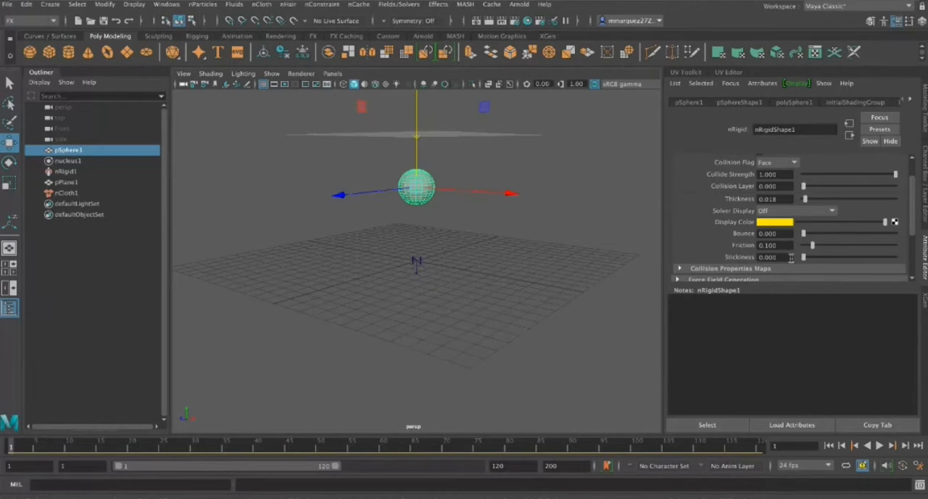
drag(812, 245, 837, 248)
click(879, 447)
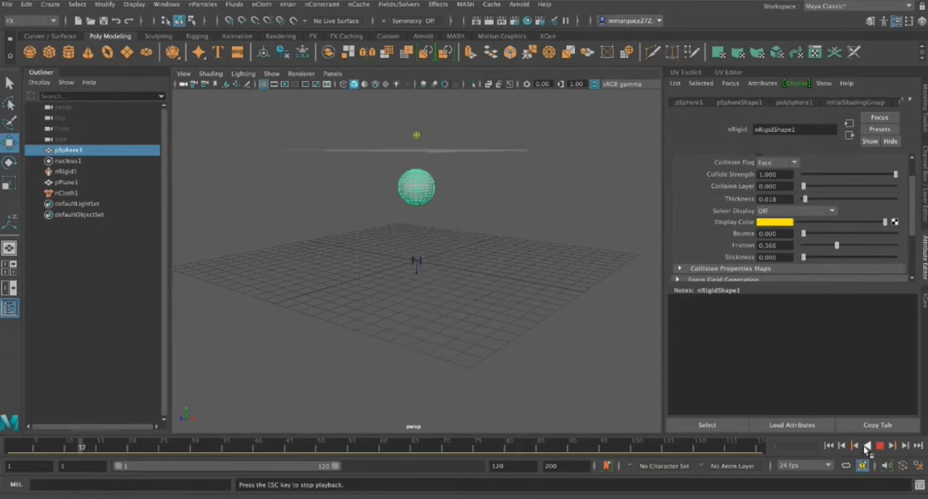
click(878, 446)
drag(803, 257, 823, 258)
click(830, 446)
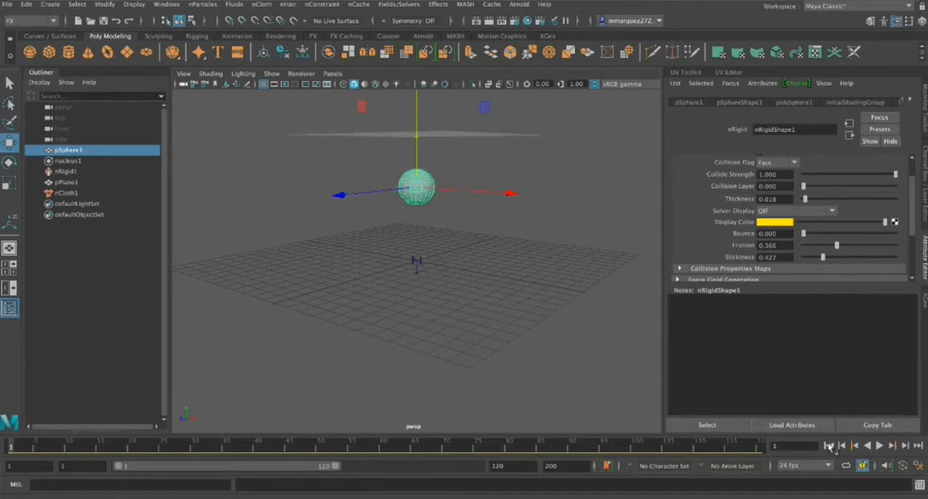
Preview the start of the simulation with the adjusted sphere collider and rewind to frame 1
click(879, 446)
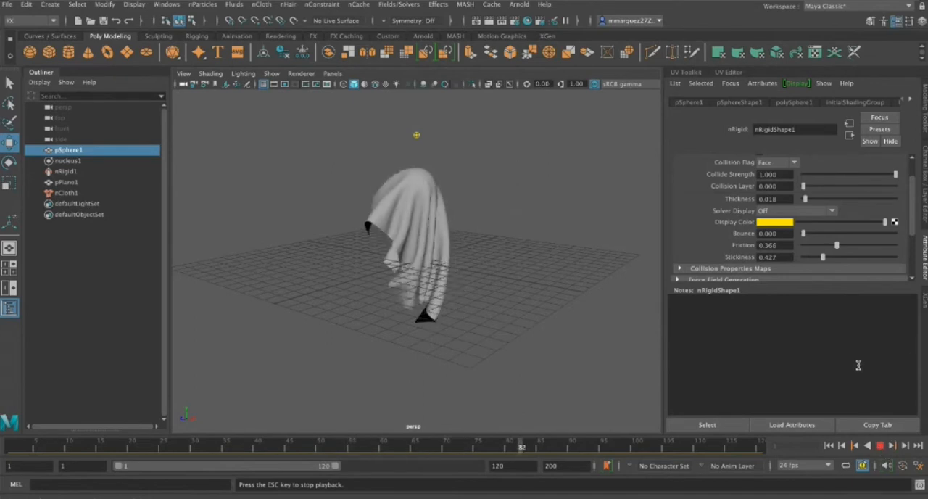
click(880, 445)
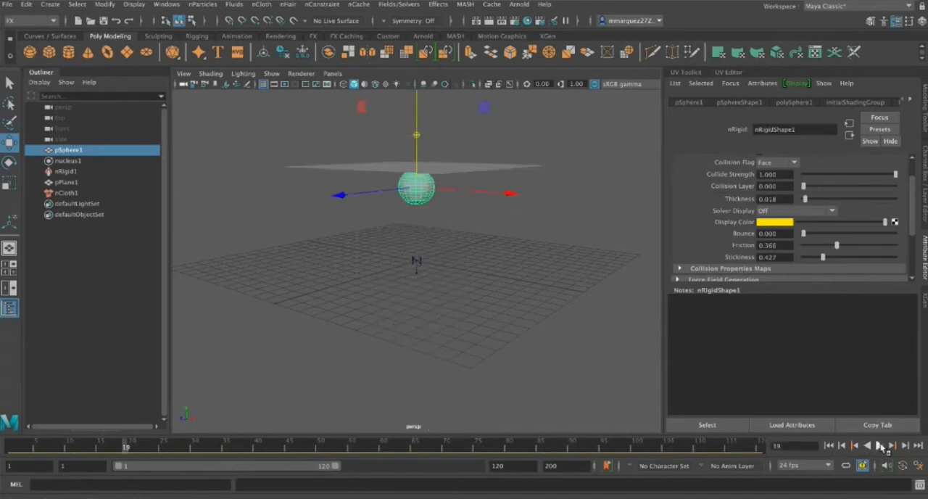
click(829, 445)
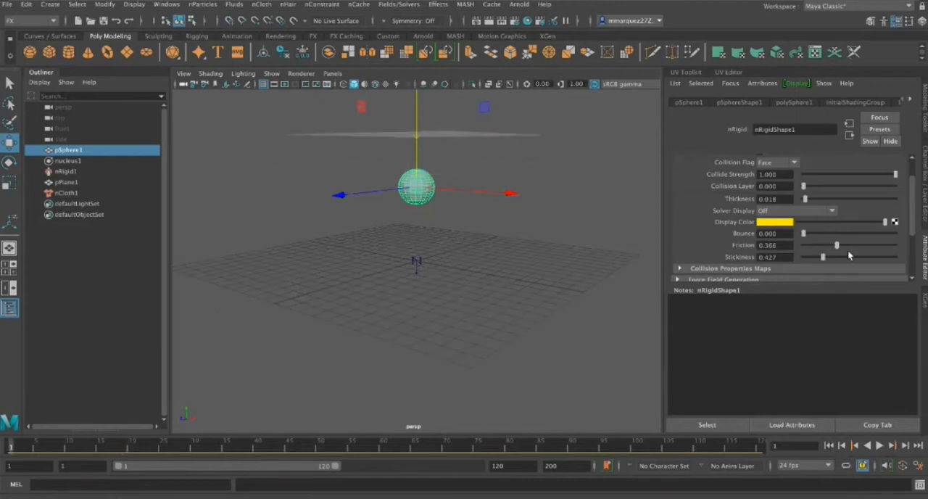
Set the cloth plane's friction to about 0.43 and stickiness to about 0.73, and play the simulation
click(438, 131)
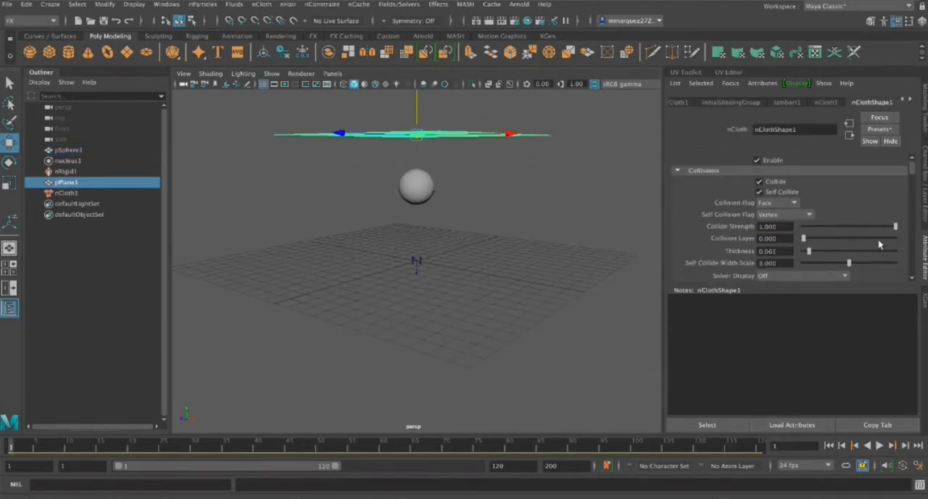
scroll(864, 229, down, 4)
drag(806, 245, 821, 245)
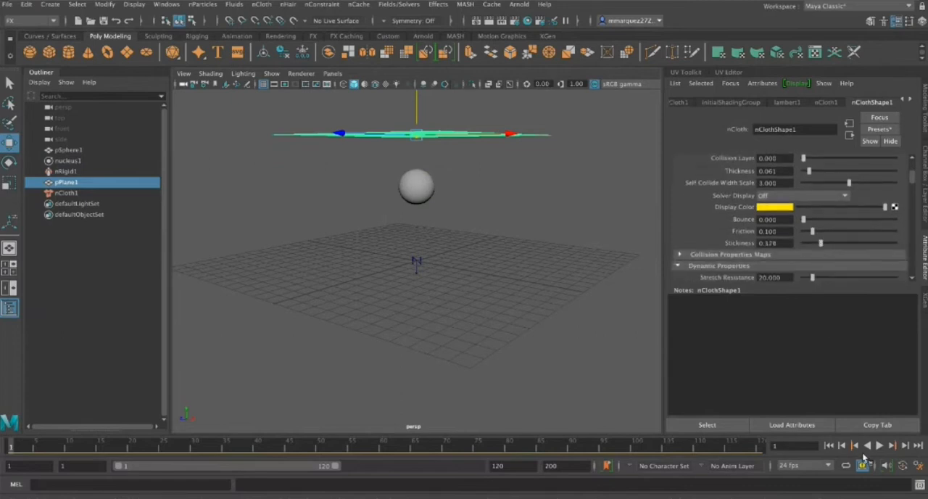
click(884, 445)
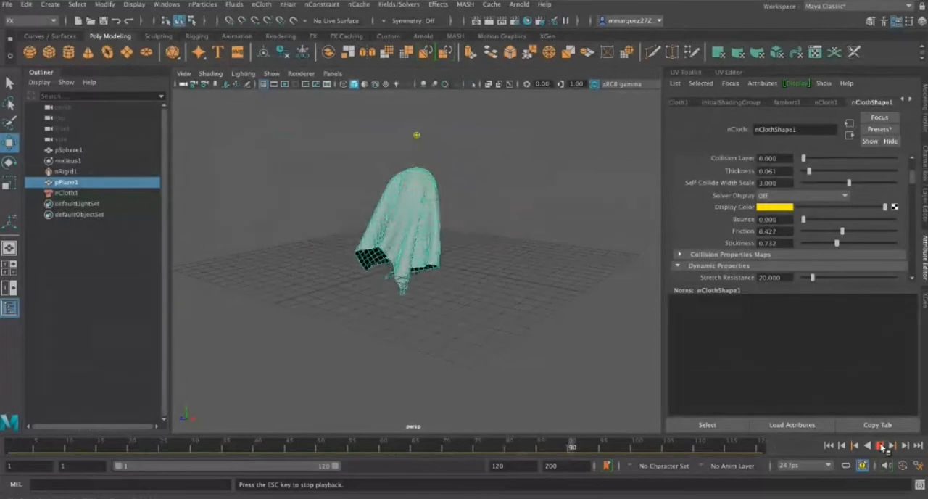
click(880, 446)
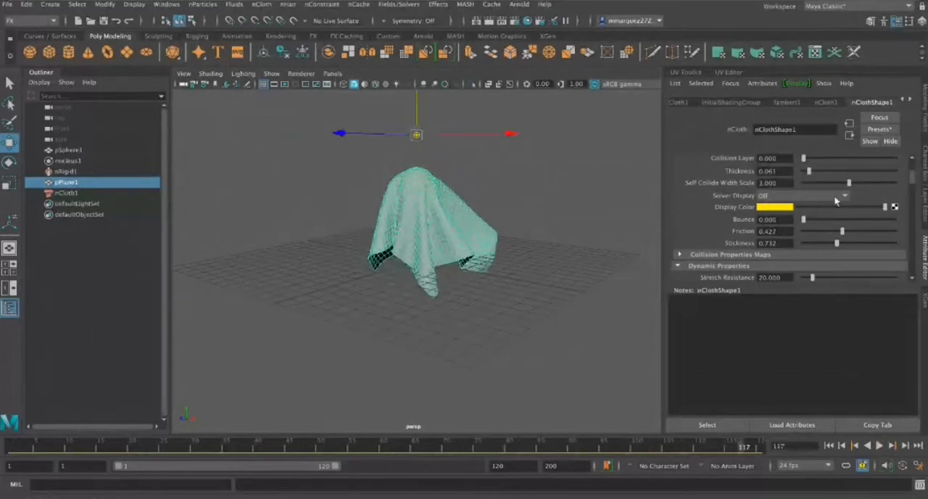
Lower the cloth plane's stickiness and return the timeline to frame 1
drag(837, 245, 819, 250)
click(785, 102)
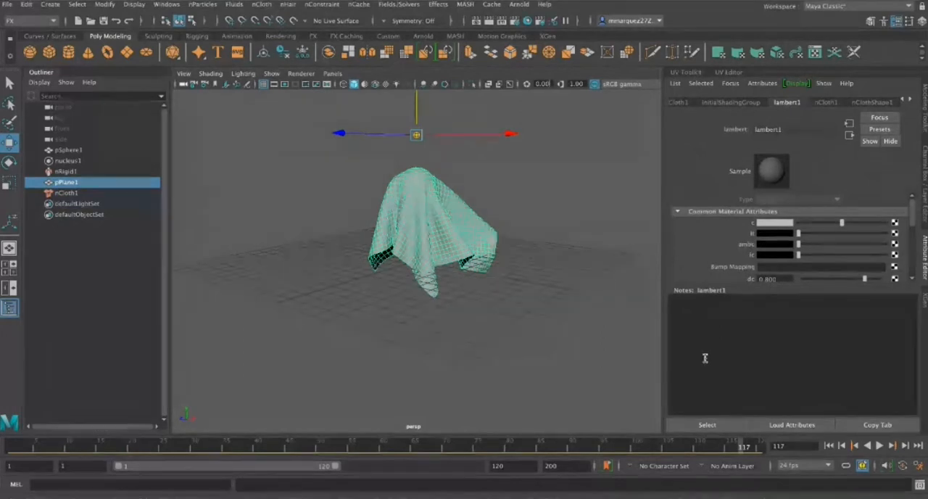
click(829, 446)
Raise the sphere's nRigid friction to about 0.66
click(421, 192)
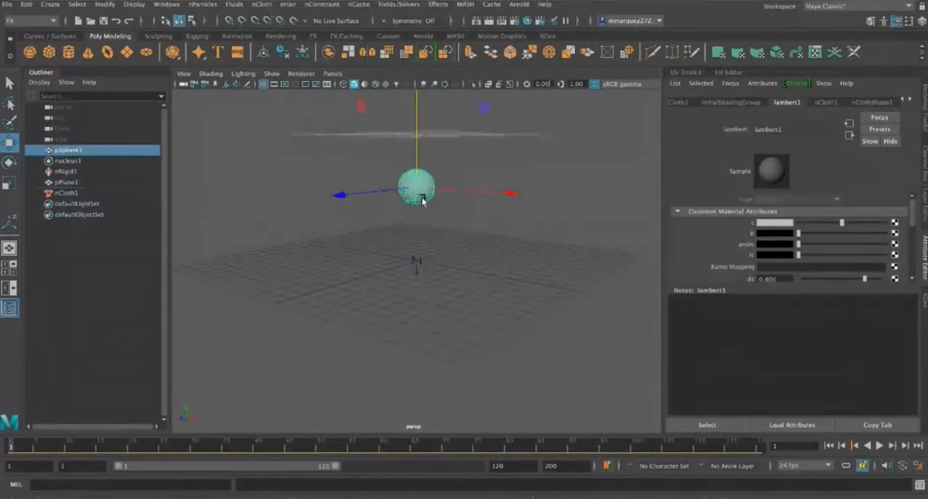
scroll(872, 230, down, 2)
drag(836, 207, 863, 206)
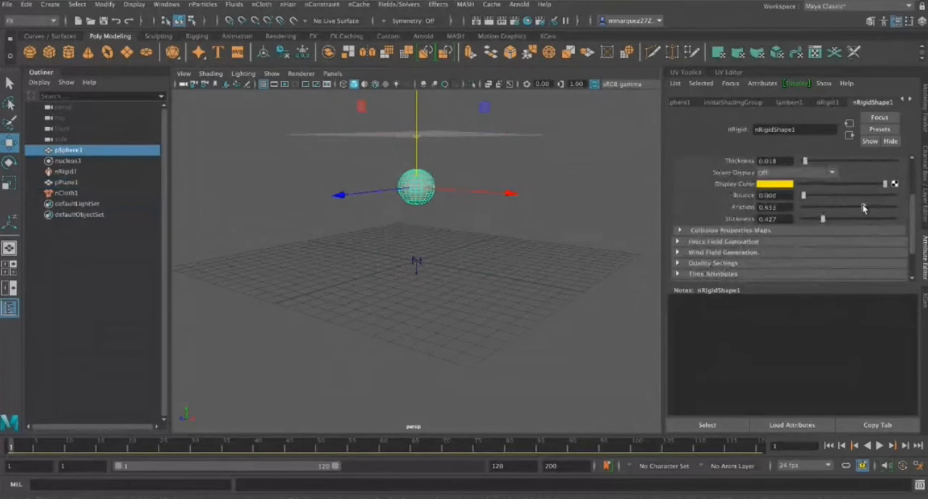
Play the simulation, stop at frame 92, and examine the draped cloth's lower edges from below
click(880, 445)
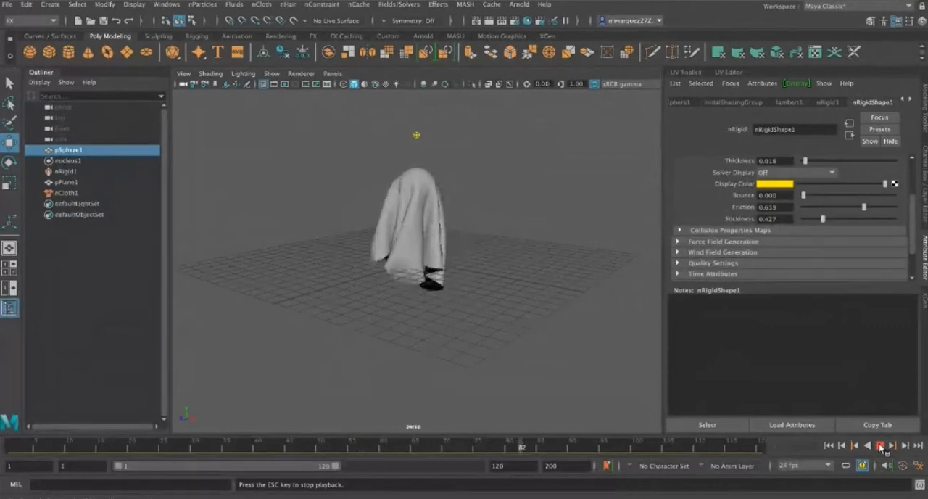
click(879, 445)
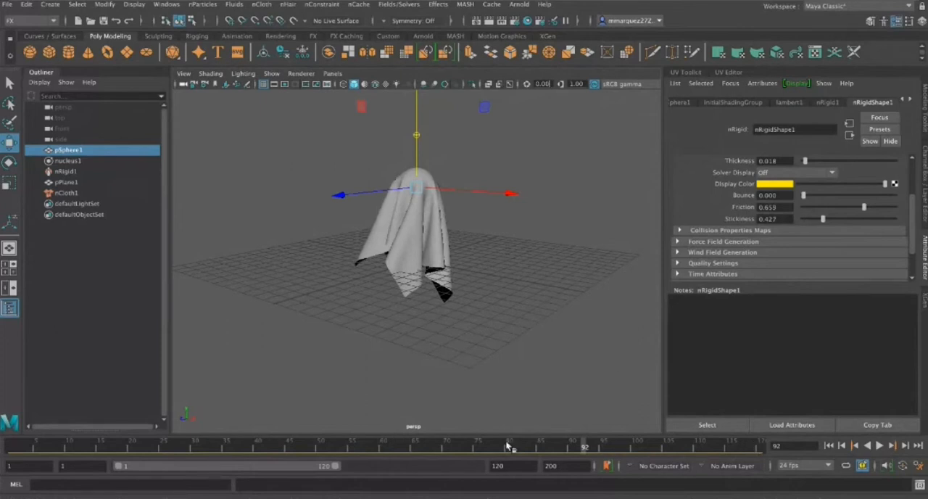
alt+drag(543, 261, 547, 241)
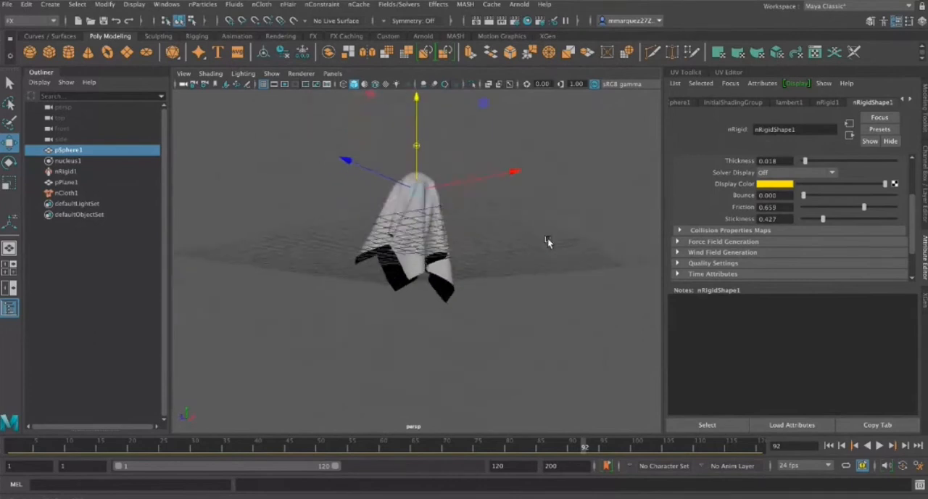
scroll(487, 249, up, 5)
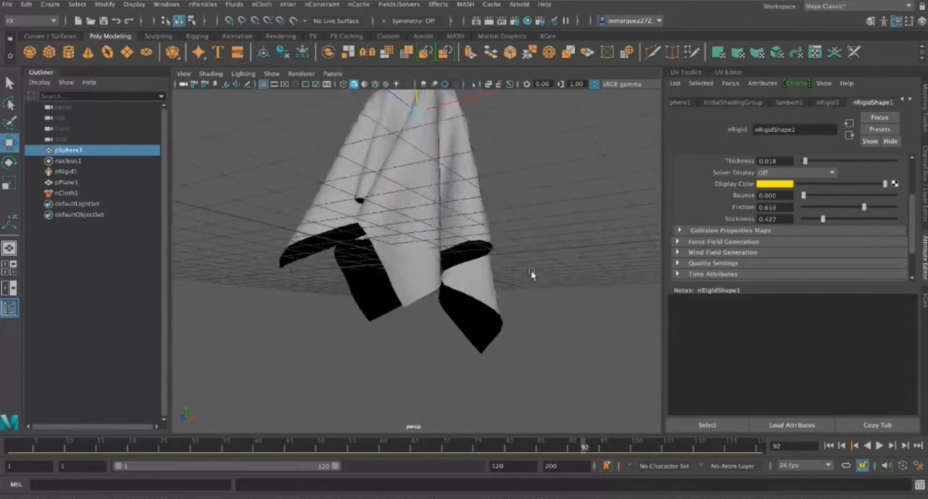
Duplicate the draped cloth at frame 92 and move the copy along X, clear of the original
scroll(533, 315, down, 8)
alt+drag(559, 318, 562, 318)
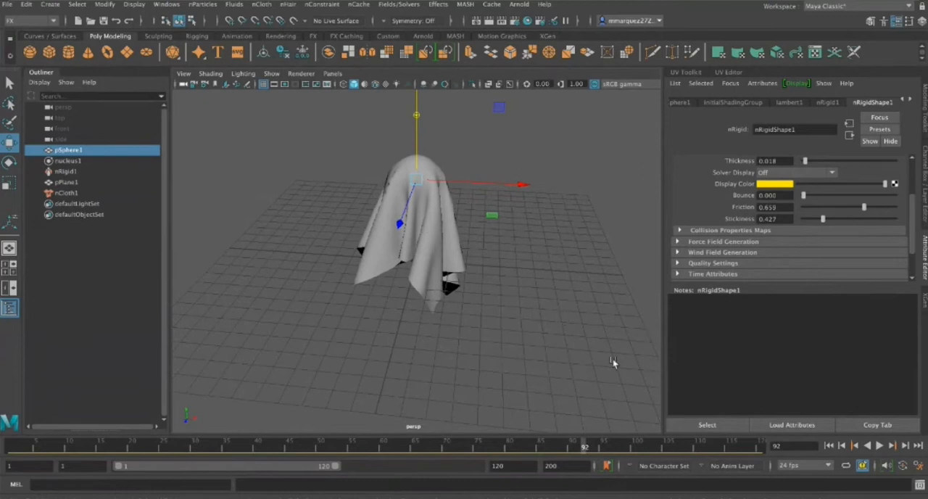
alt+drag(530, 300, 512, 291)
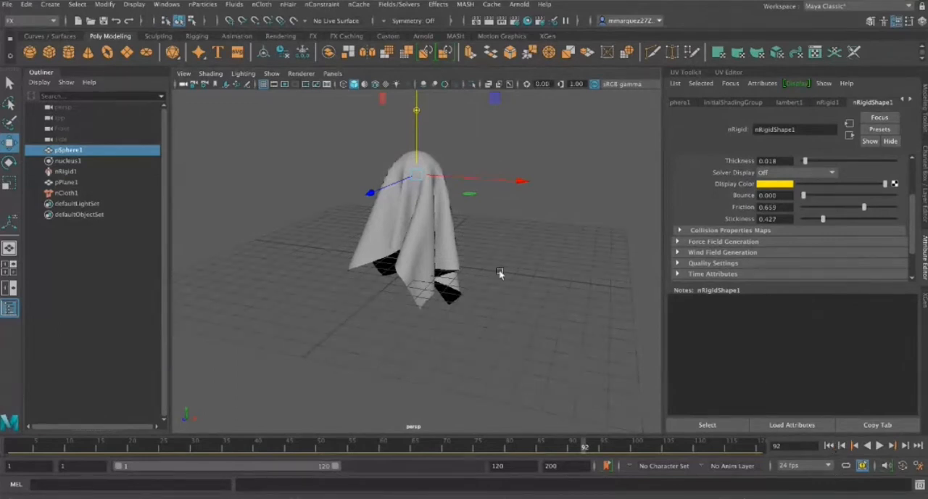
click(425, 244)
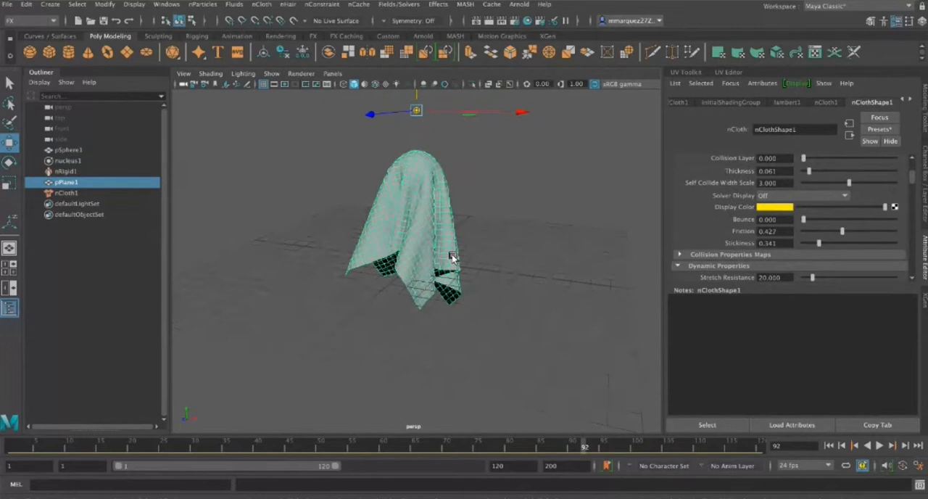
key(ctrl+d)
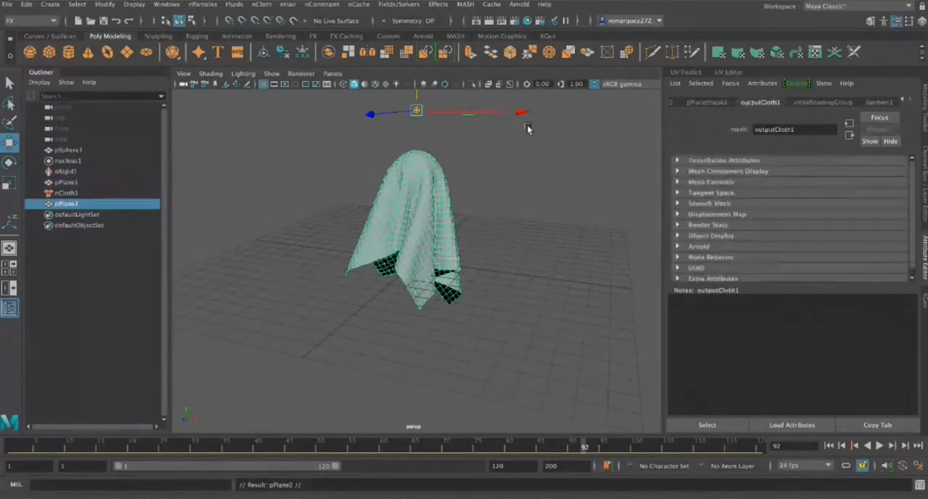
drag(516, 118, 684, 116)
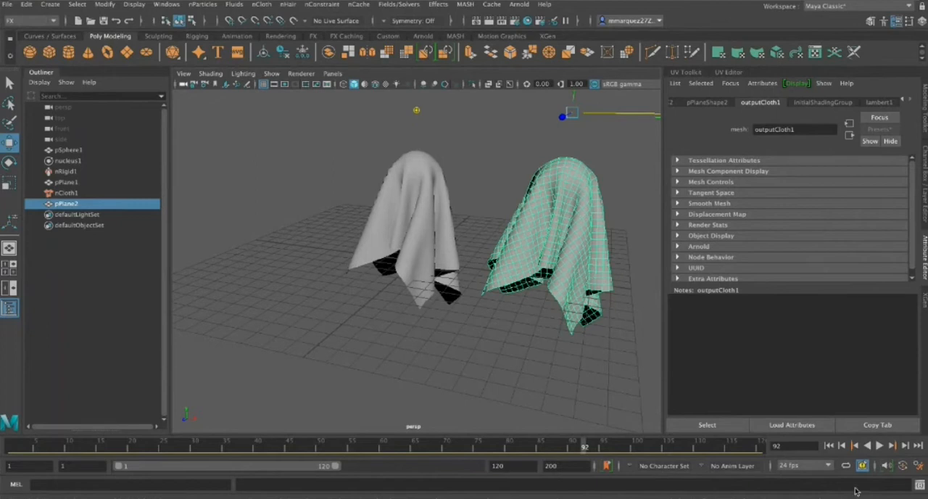
Return the timeline to frame 1, examine the static cloth copy from several angles, and delete it
click(829, 446)
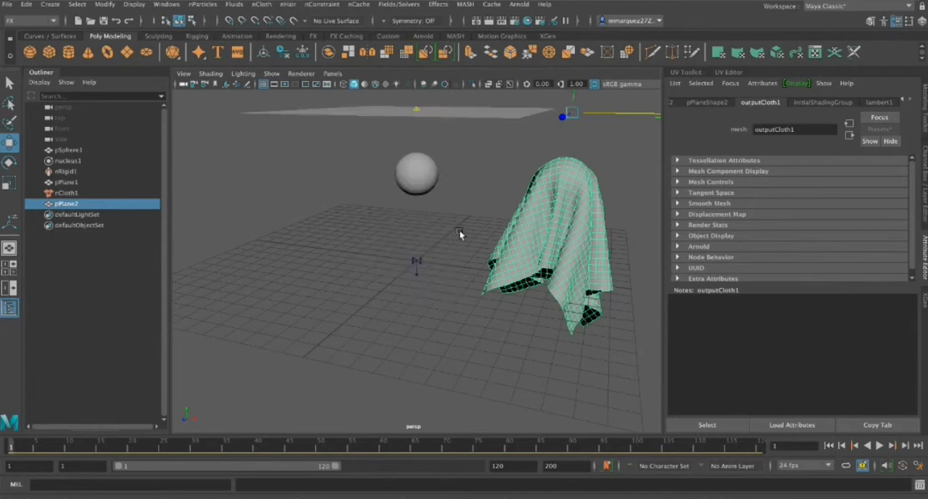
alt+drag(457, 229, 537, 123)
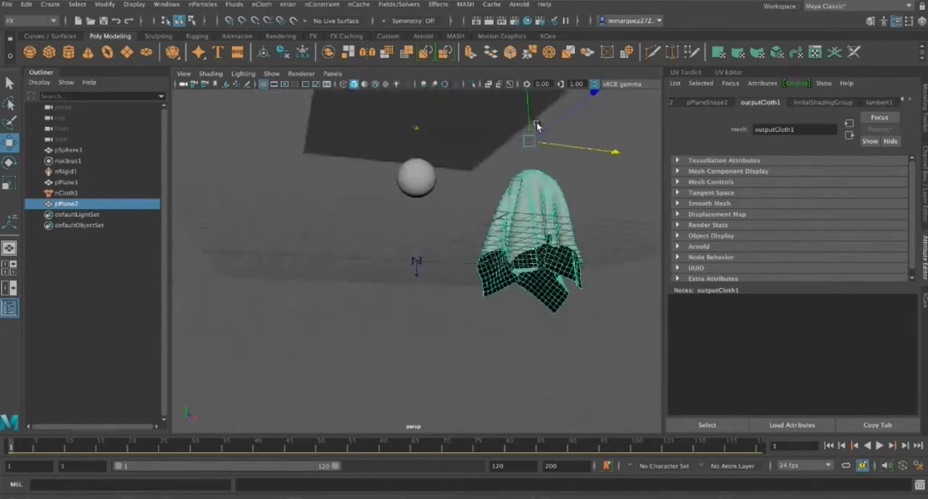
alt+drag(434, 355, 423, 376)
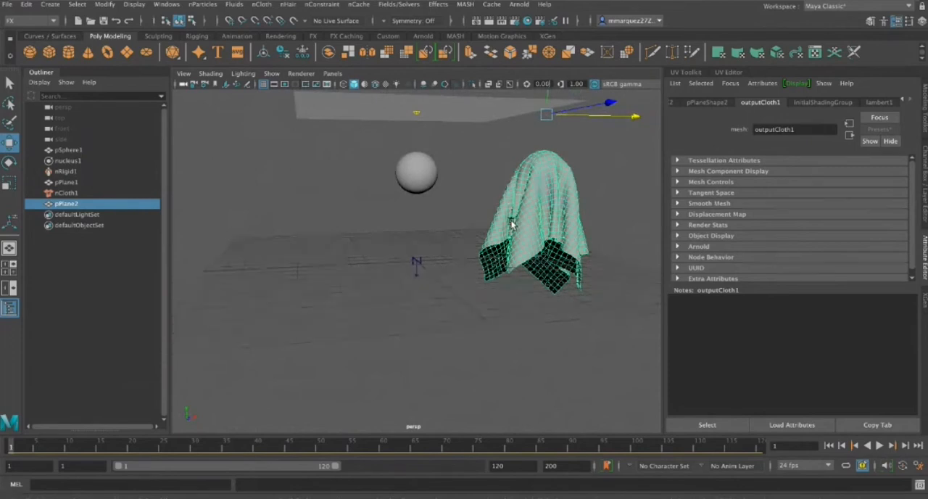
alt+drag(599, 309, 525, 216)
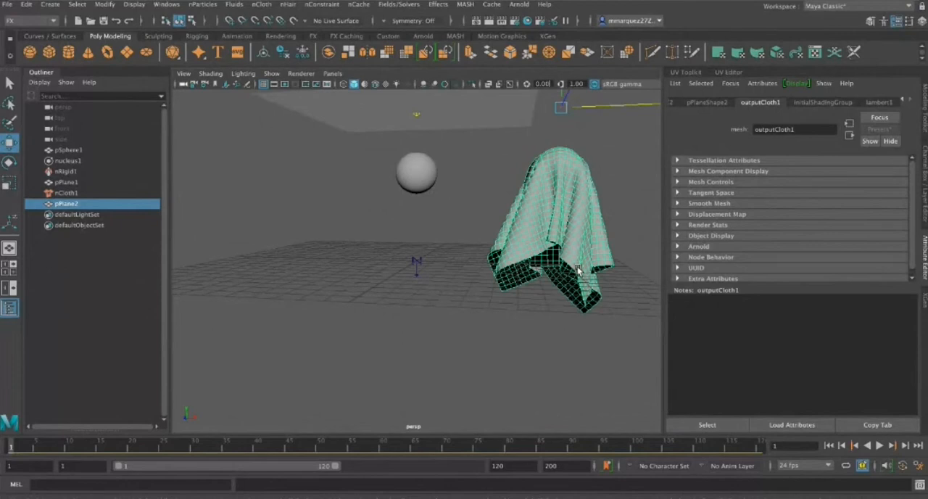
key(Delete)
Play the cloth simulation to frame 90, then replay it from frame 1 and stop at frame 67
click(880, 445)
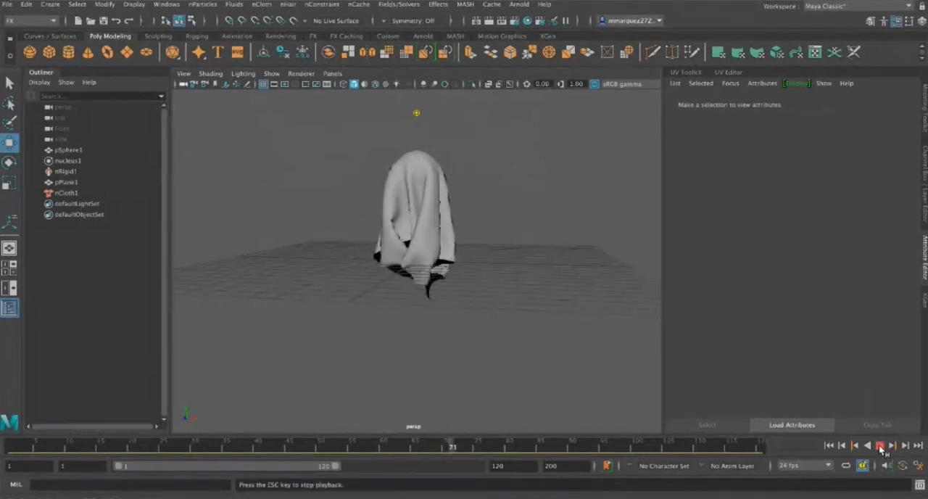
click(879, 445)
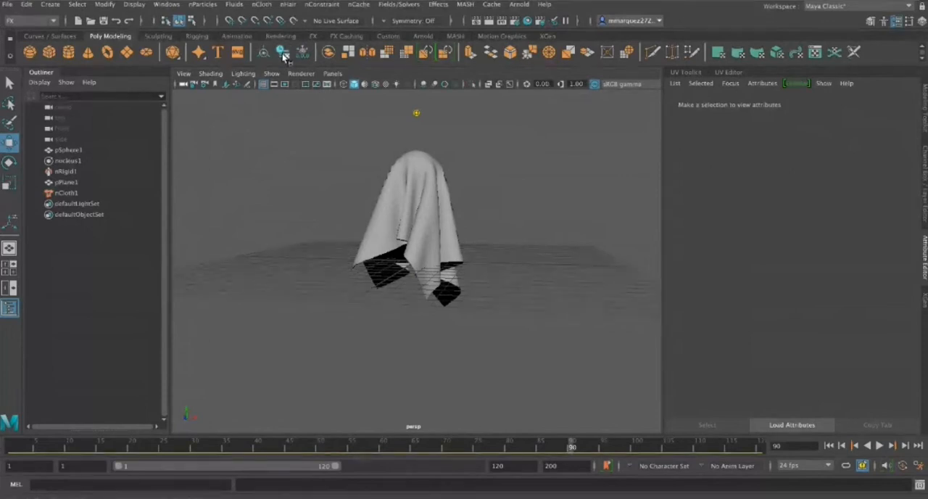
click(828, 445)
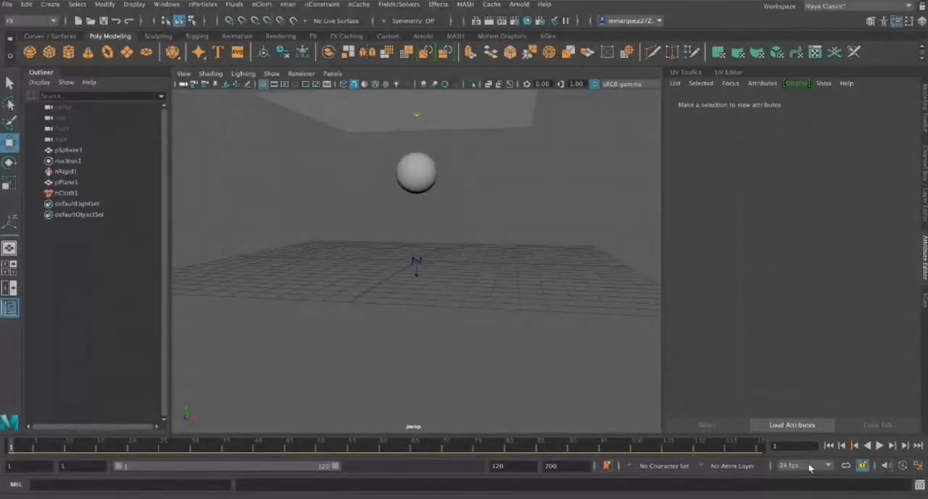
click(878, 445)
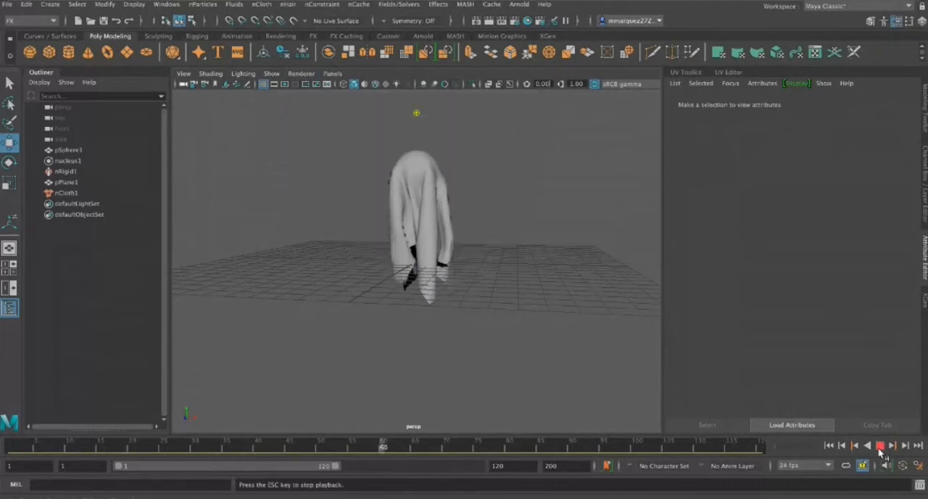
click(879, 447)
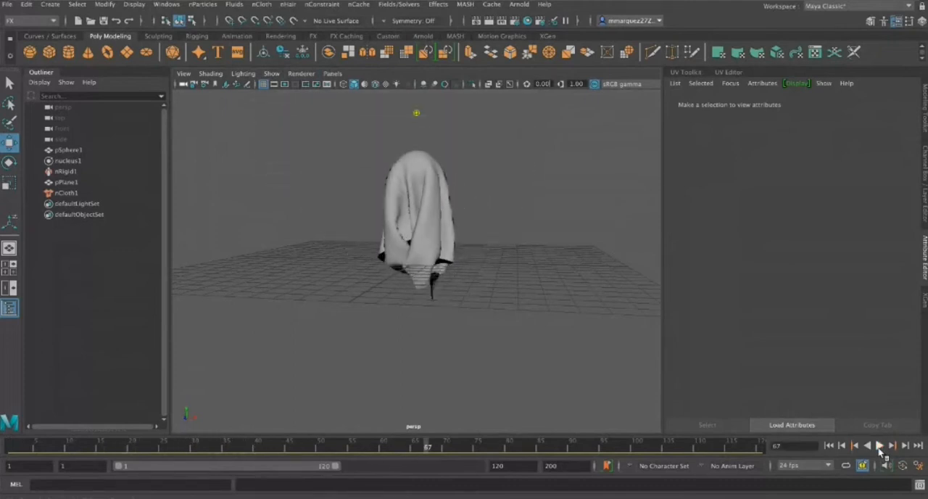
Freeze the transformations of the draped cloth at frame 67 and return the timeline to frame 1
click(456, 265)
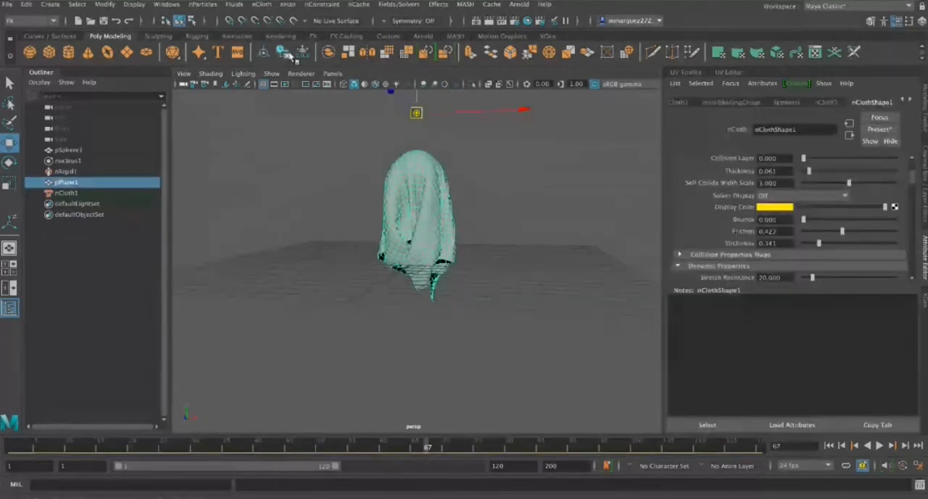
click(880, 446)
click(879, 446)
click(829, 446)
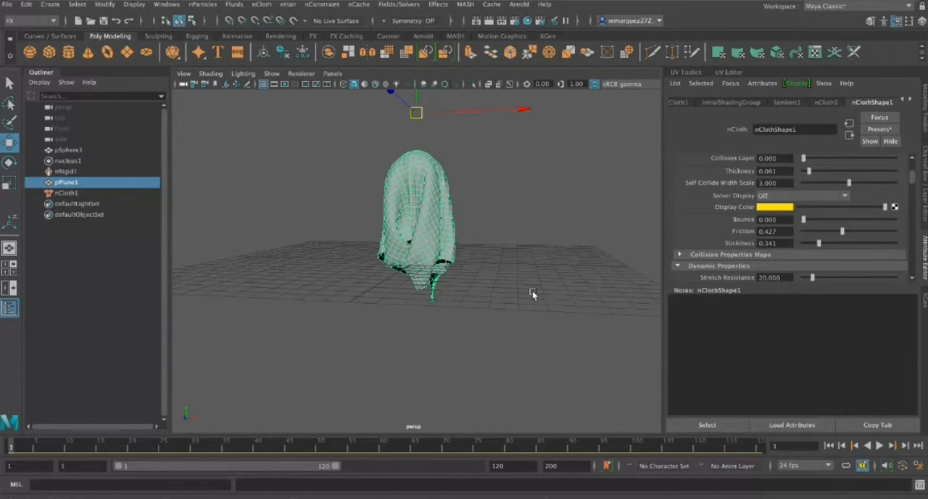
Remove the sphere, the cloth and their nRigid and nCloth nodes, and import table.mb into the scene
alt+drag(455, 268, 632, 278)
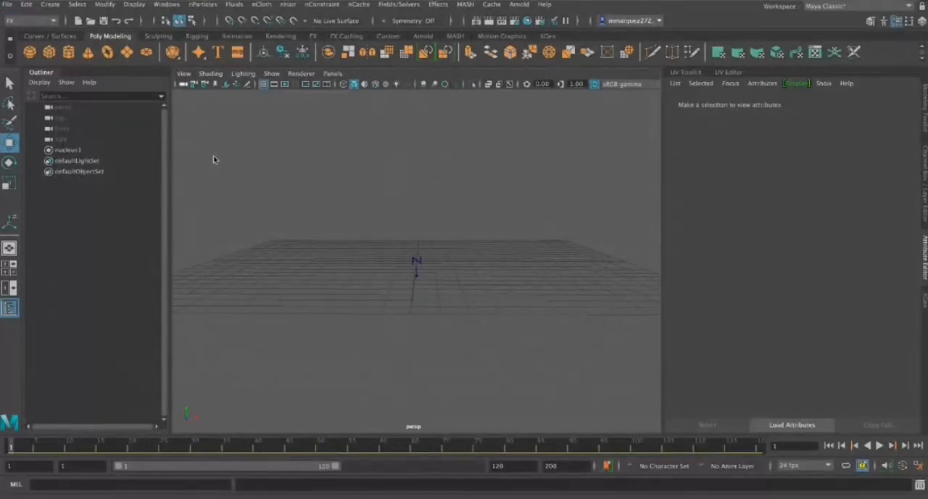
click(648, 380)
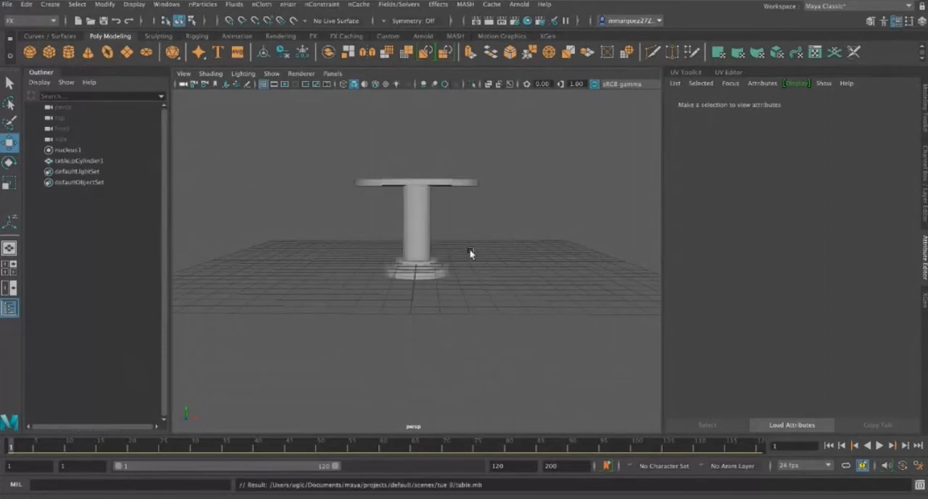
alt+drag(496, 259, 417, 271)
scroll(319, 200, up, 4)
scroll(319, 200, down, 5)
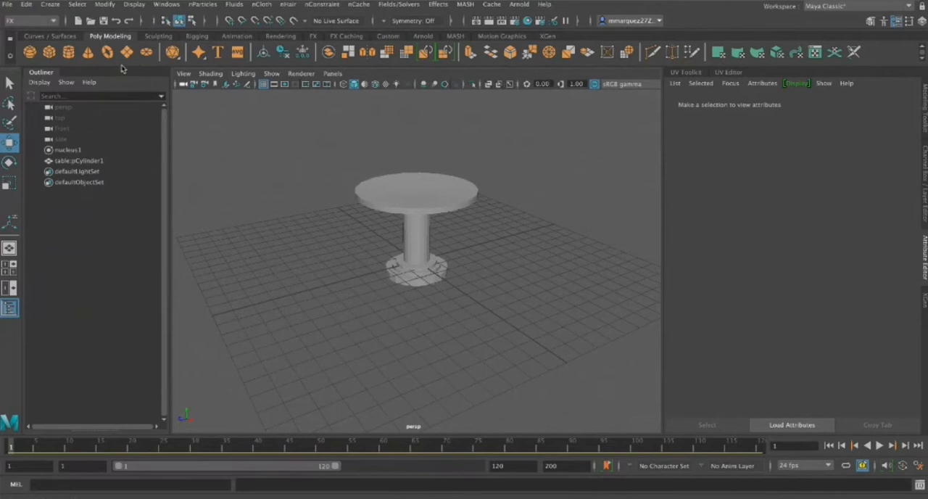
Make the imported table a passive nCloth collider
click(401, 188)
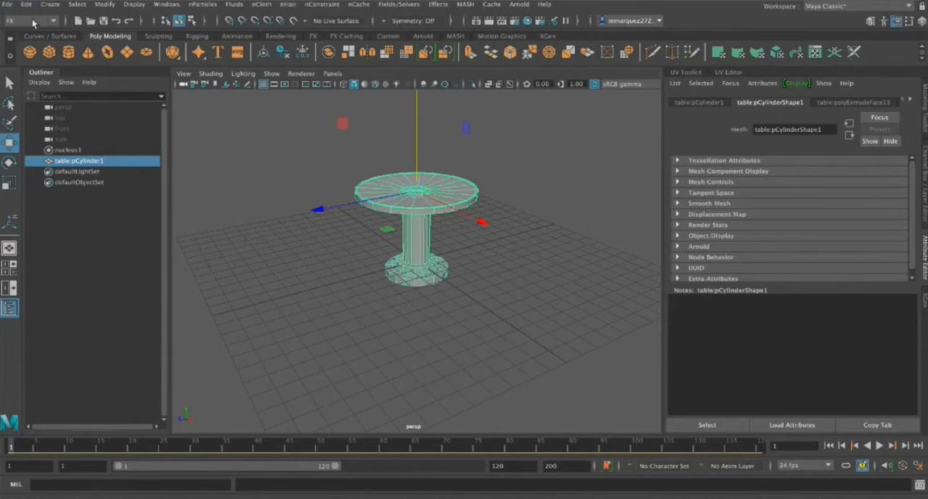
click(263, 4)
click(297, 40)
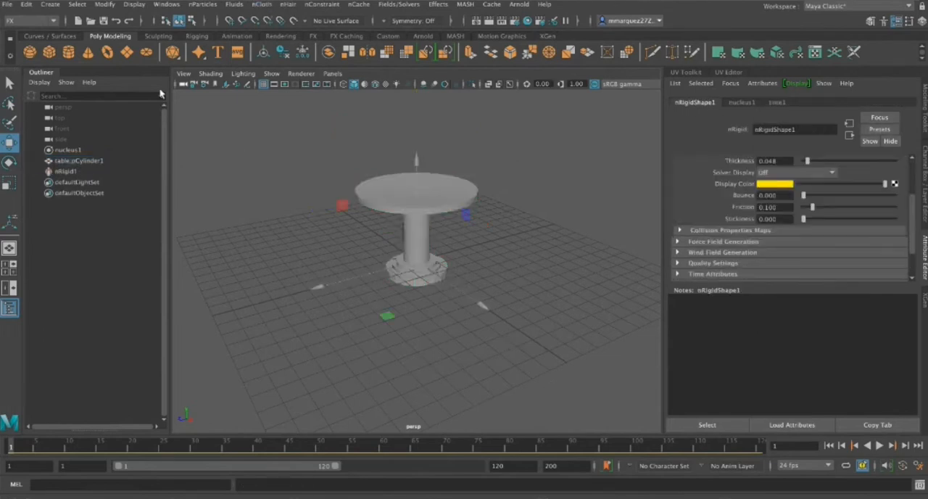
Create a polygon plane, scale it uniformly to about 12.2, and raise it above the tabletop to Y about 6.9
click(127, 53)
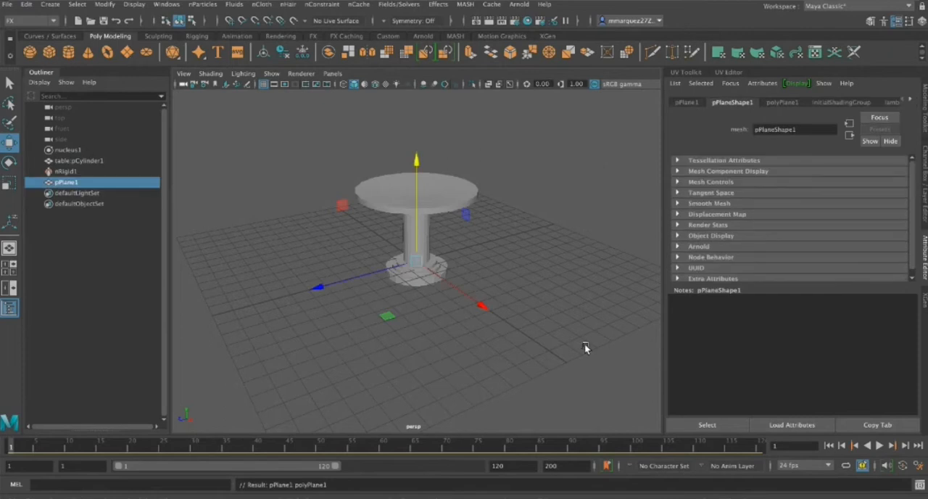
key(r)
drag(424, 271, 544, 294)
key(w)
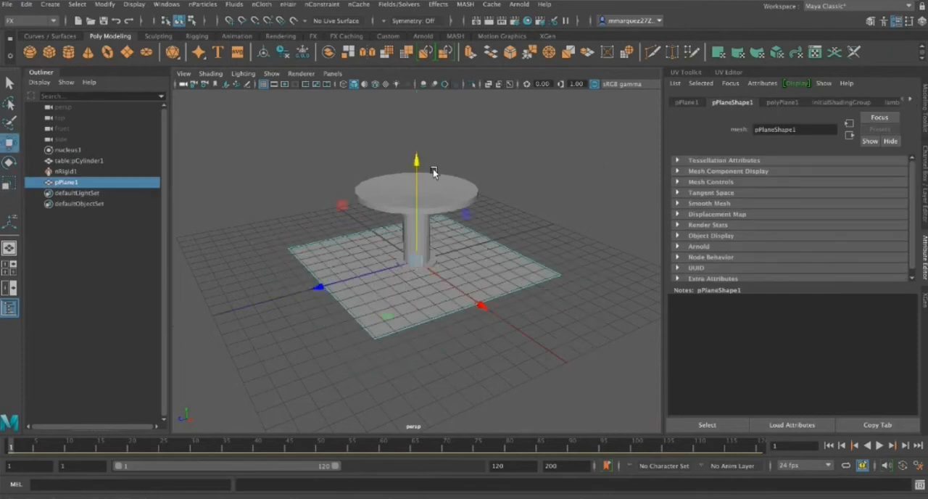
drag(417, 156, 409, 30)
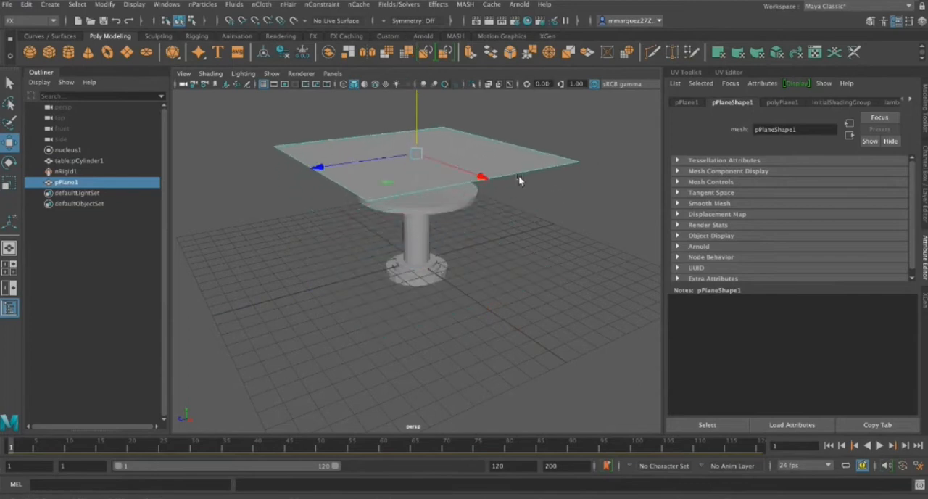
Set the plane's width and height subdivisions to 40 each
click(926, 218)
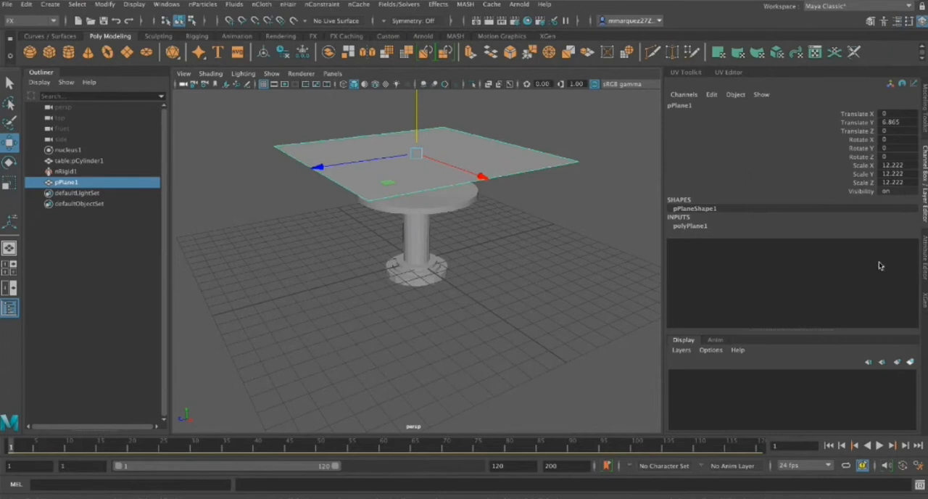
click(690, 226)
drag(900, 251, 890, 258)
click(890, 259)
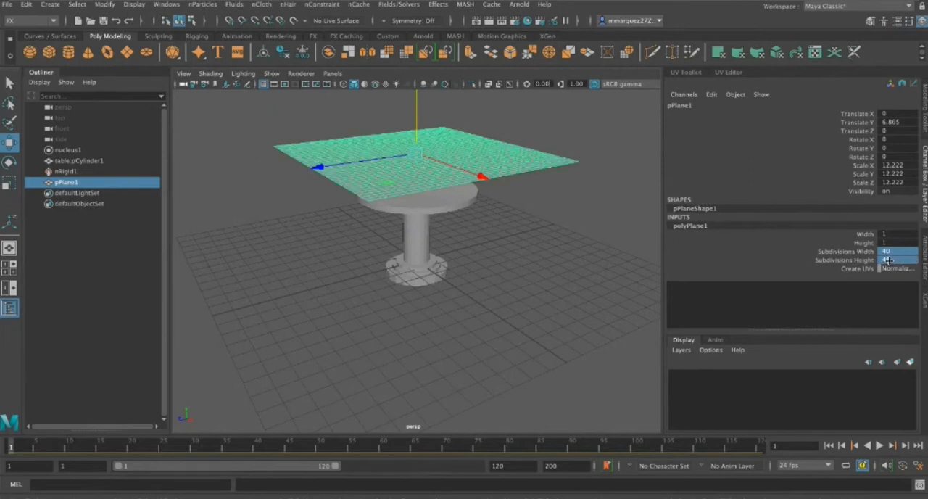
click(721, 252)
Convert the subdivided plane above the table into an nCloth object
mouse_move(441, 288)
alt+mouse_down()
mouse_move(476, 245)
mouse_move(454, 276)
mouse_move(518, 265)
mouse_move(497, 259)
mouse_move(420, 296)
mouse_move(448, 284)
alt+mouse_up()
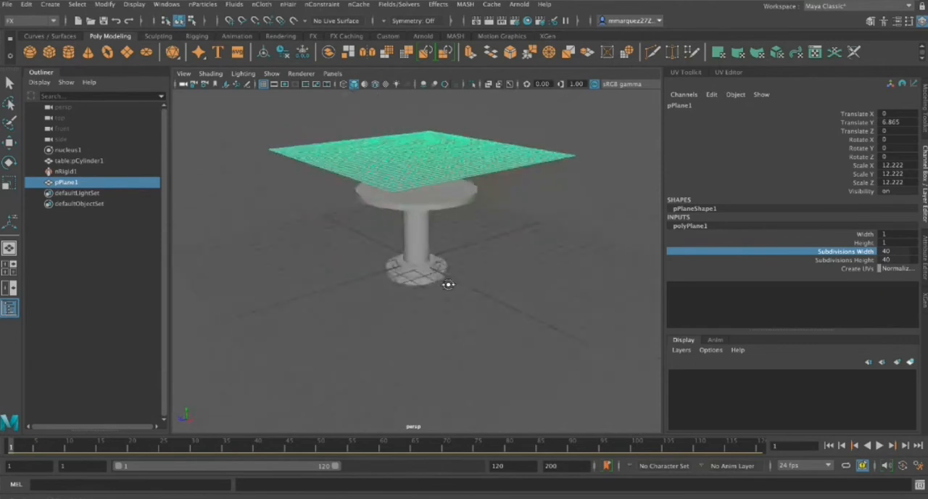
click(414, 167)
key(w)
click(262, 5)
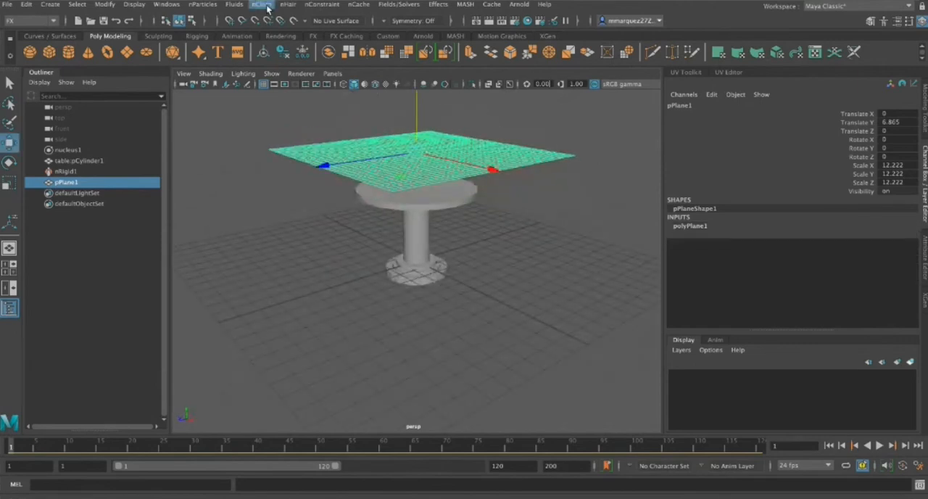
click(303, 47)
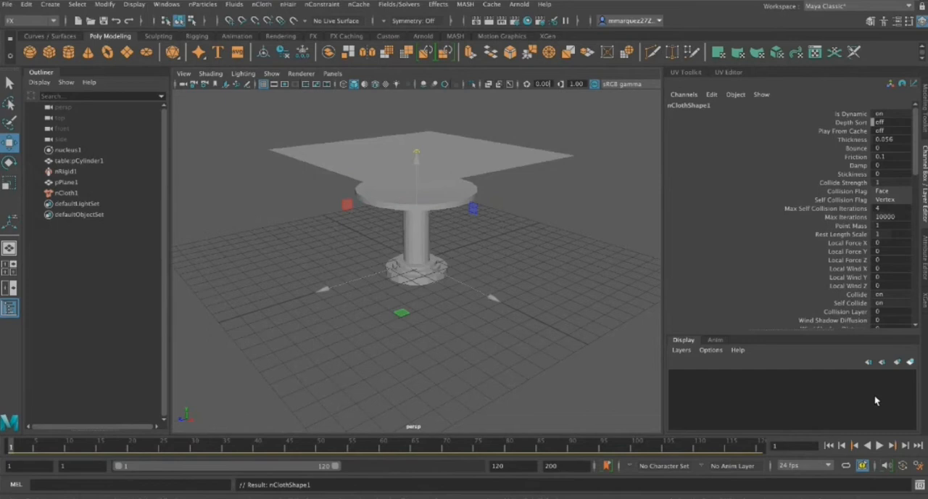
Play the tablecloth simulation, stop at frame 109, and examine the draped cloth from below
click(880, 445)
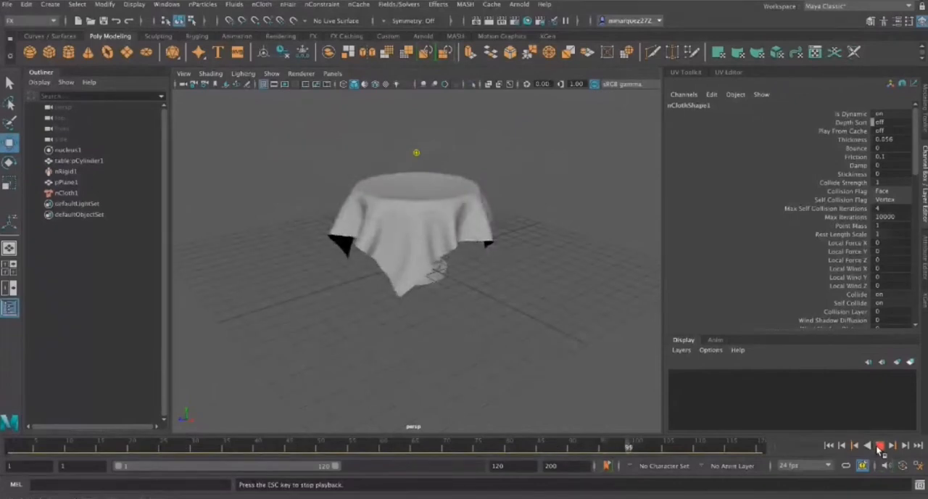
click(879, 445)
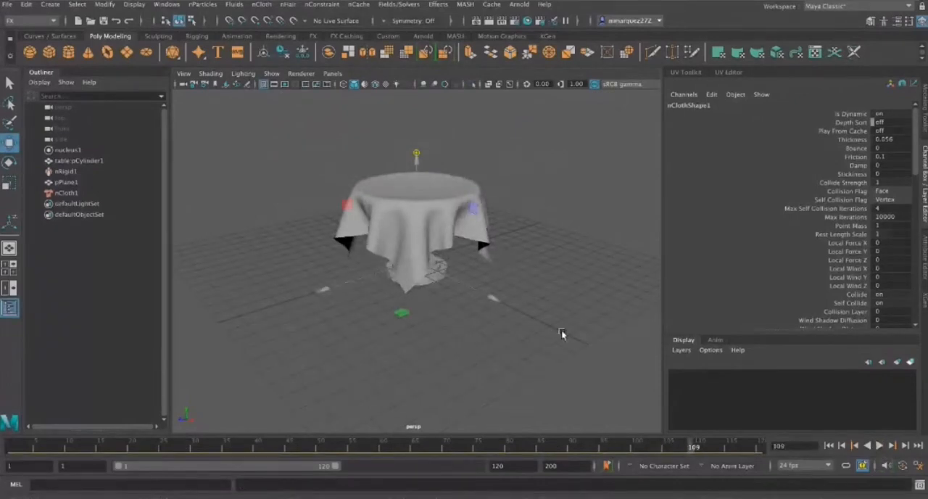
alt+drag(576, 338, 440, 292)
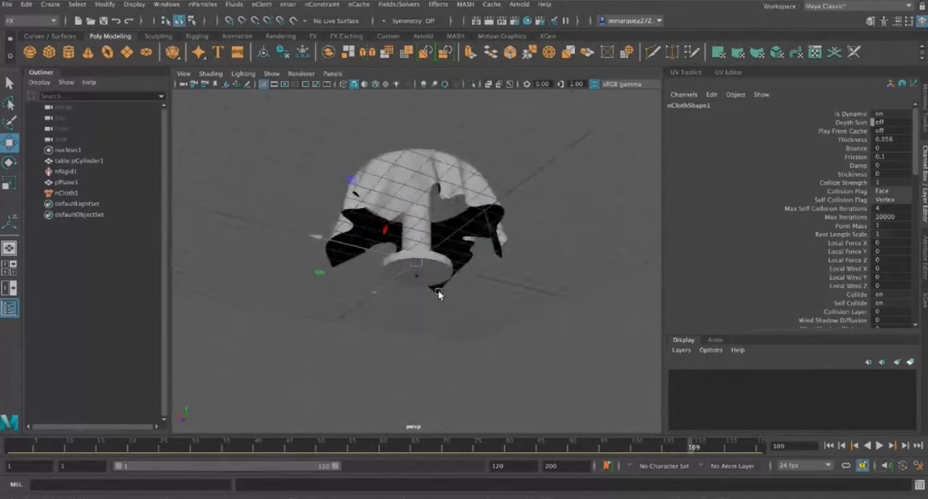
Duplicate the draped tablecloth and move the copy along Z to about -8.5, beside the table
click(399, 174)
alt+drag(505, 281, 530, 327)
alt+drag(458, 317, 489, 298)
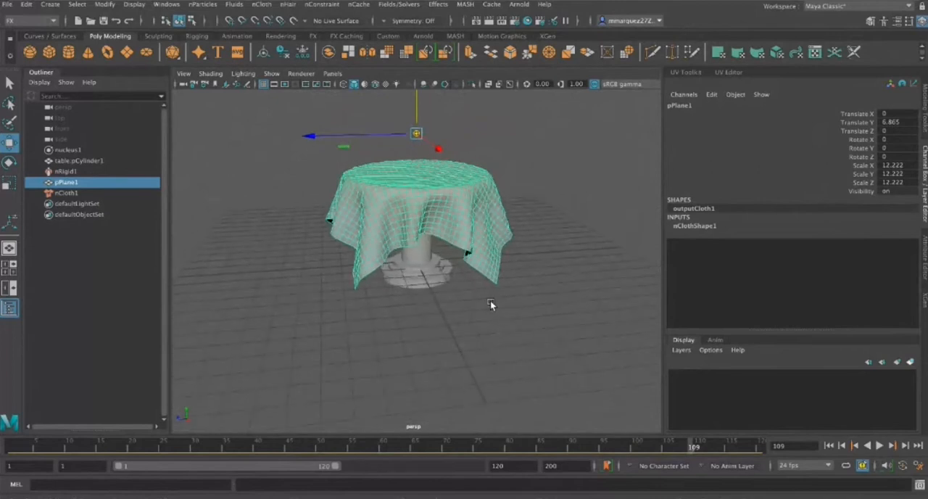
key(ctrl+d)
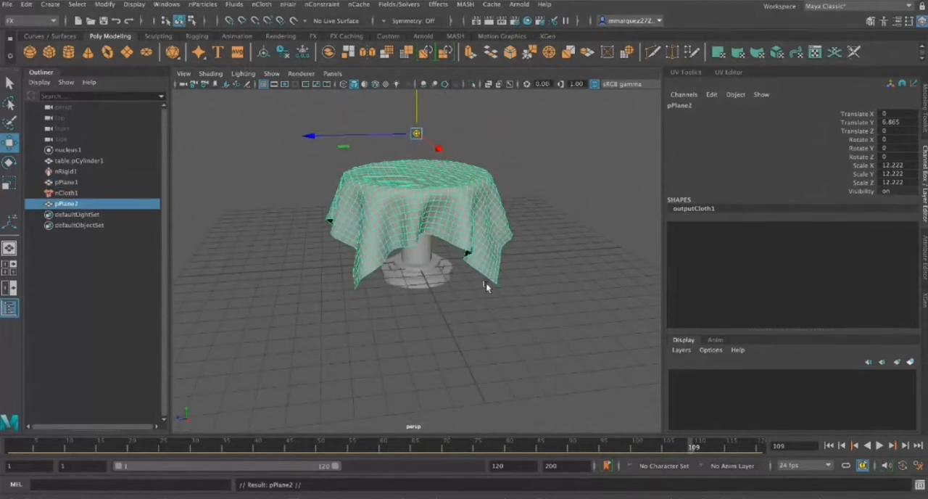
drag(383, 139, 549, 119)
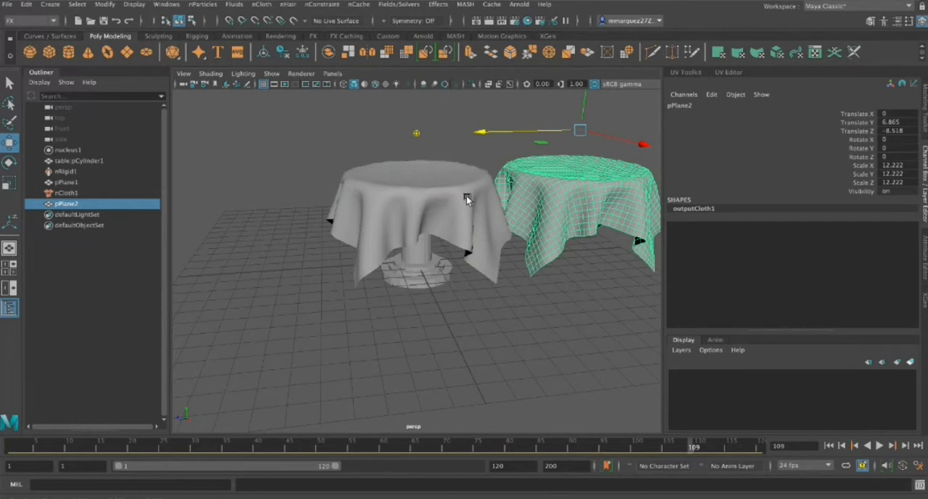
Delete the simulated tablecloth and move the static duplicate along Z to about 0.03, back over the table
click(466, 196)
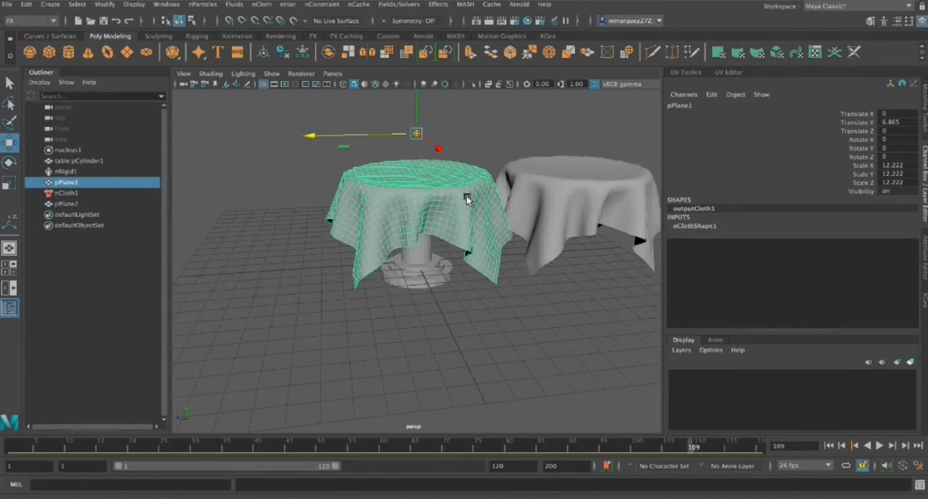
key(Delete)
click(588, 200)
drag(508, 130, 334, 151)
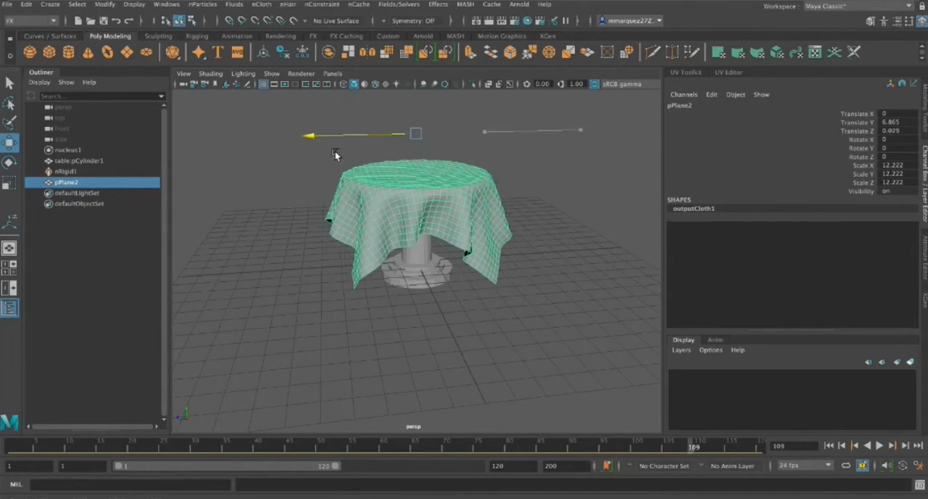
Return to frame 1 and inspect the static tablecloth and the table from several angles
alt+drag(591, 385, 532, 377)
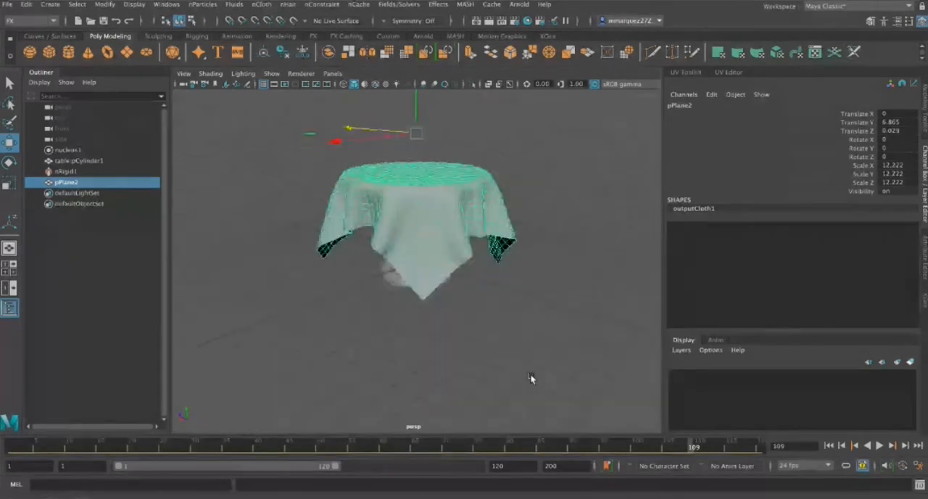
click(829, 446)
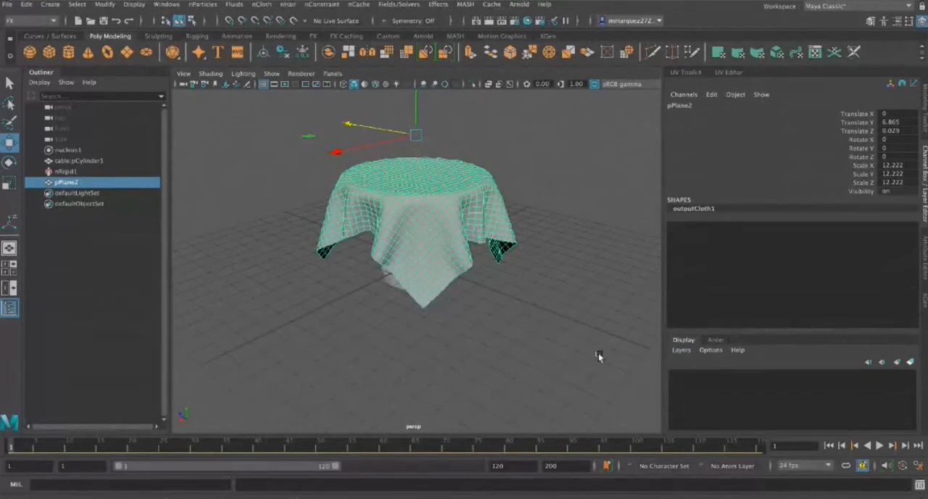
alt+drag(607, 288, 540, 282)
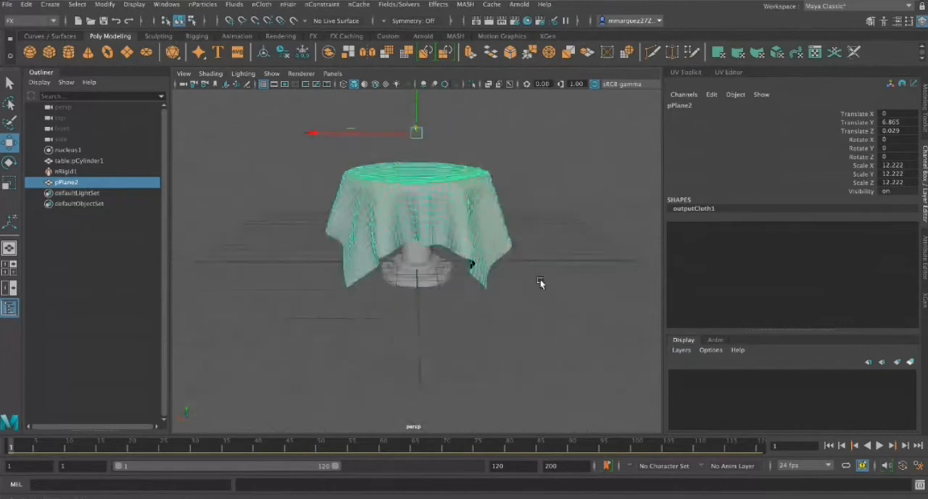
click(425, 275)
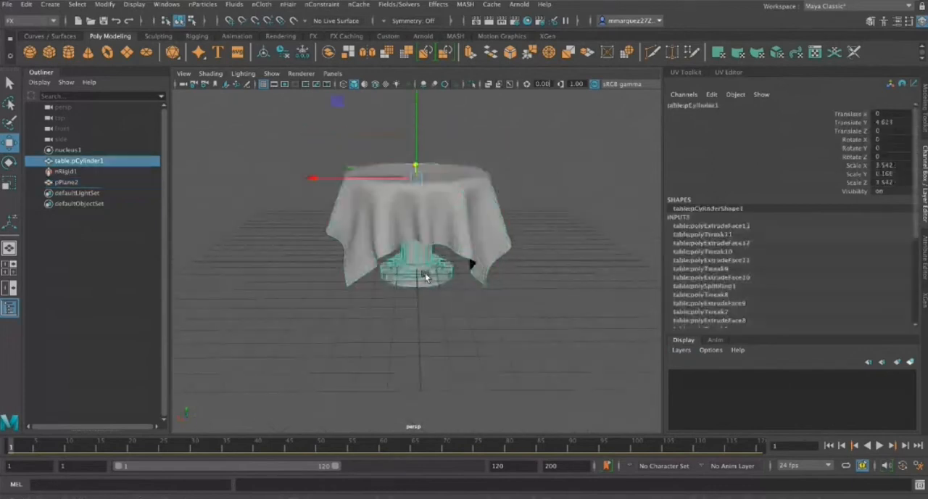
click(468, 208)
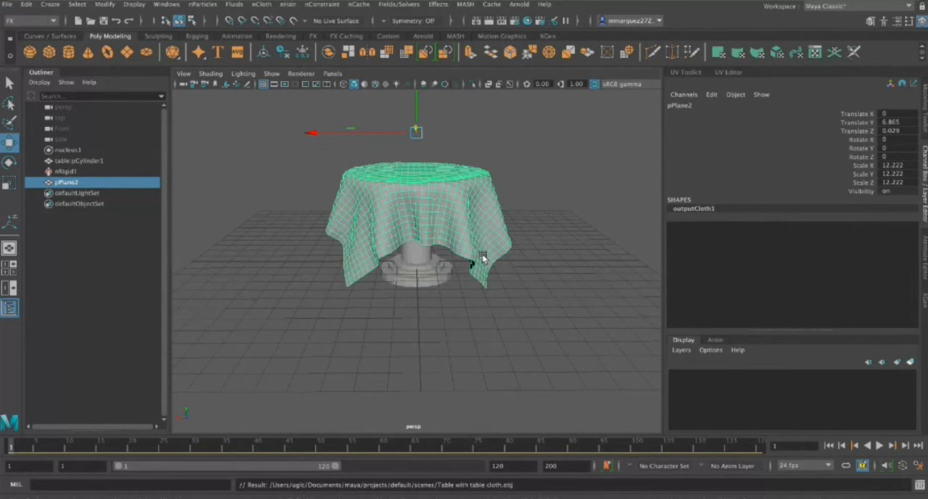
click(421, 259)
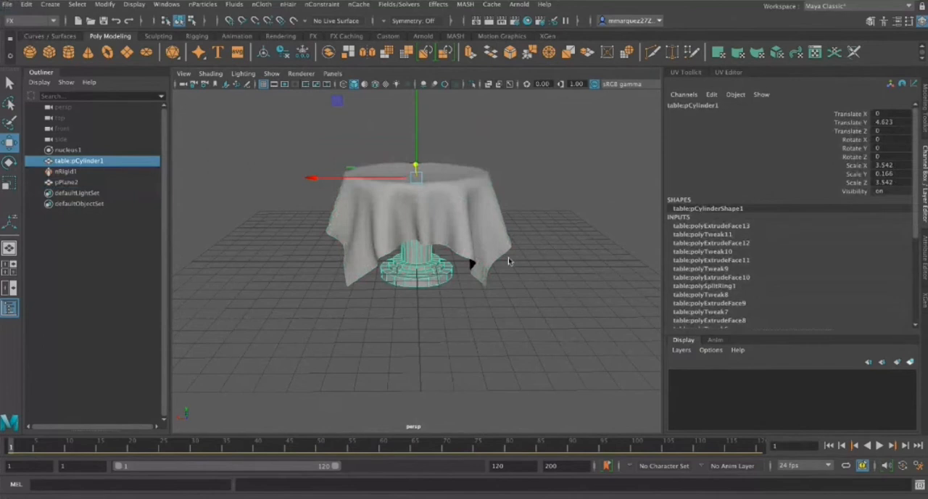
Start a new scene and create a polygon plane scaled to about 9.7 in X and 13.6 in Z
key(ctrl+n)
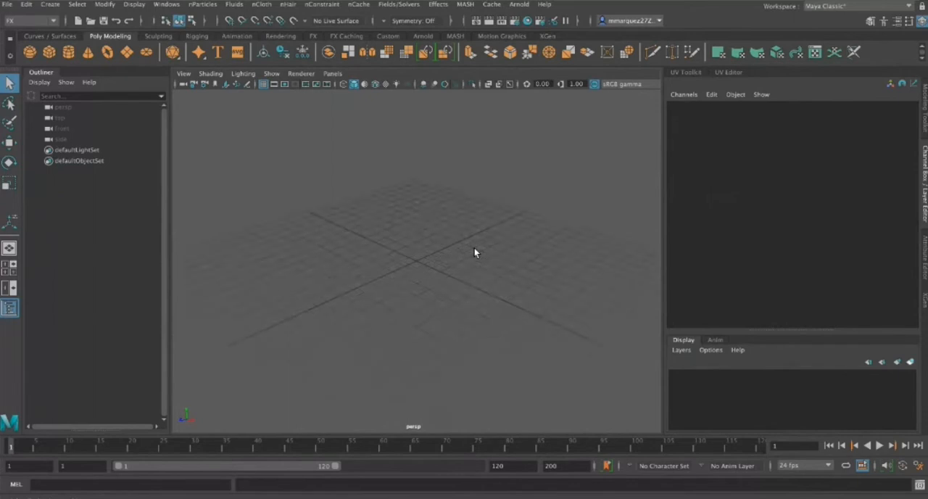
alt+drag(465, 279, 466, 275)
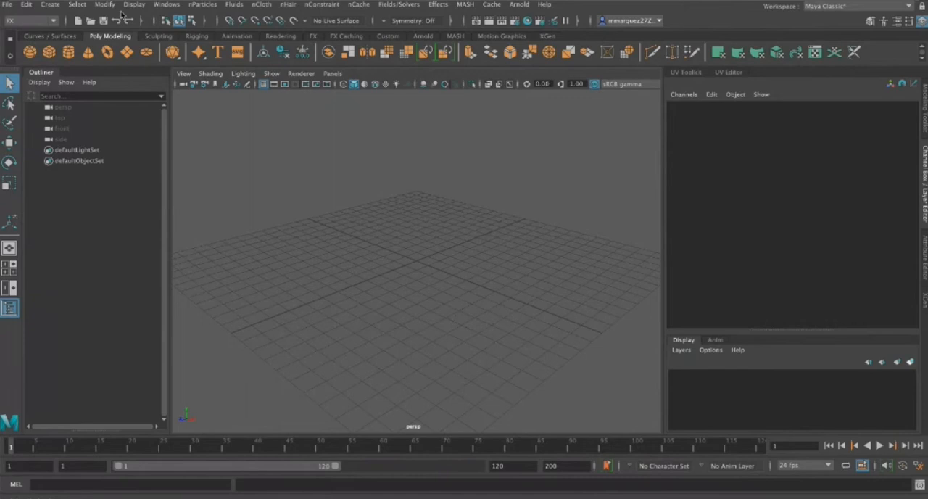
click(127, 52)
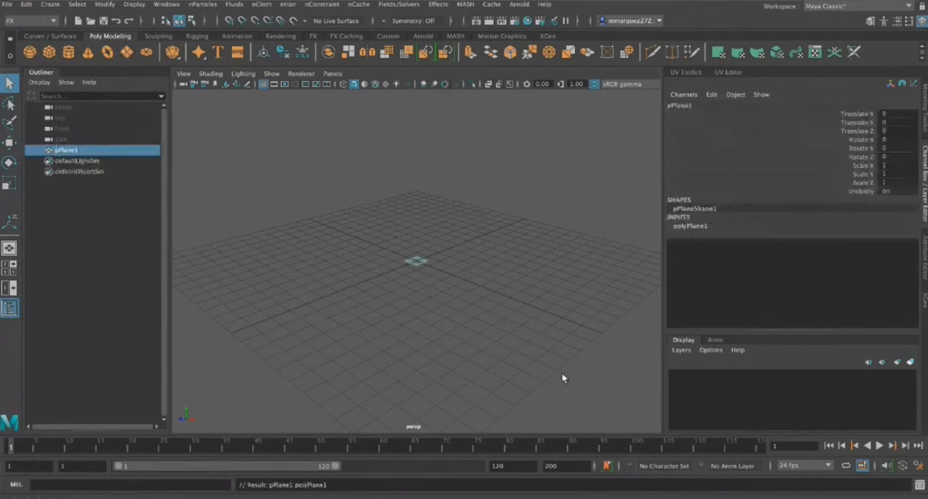
key(r)
drag(416, 261, 501, 293)
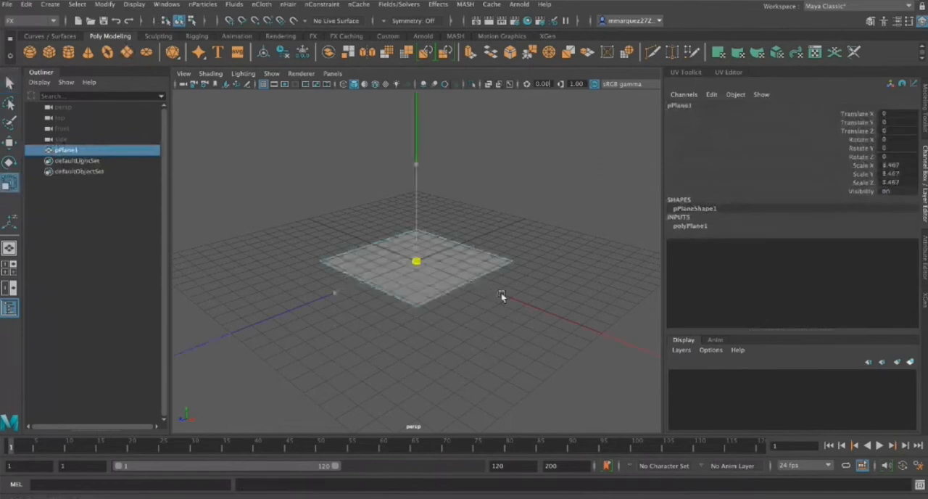
drag(501, 293, 334, 294)
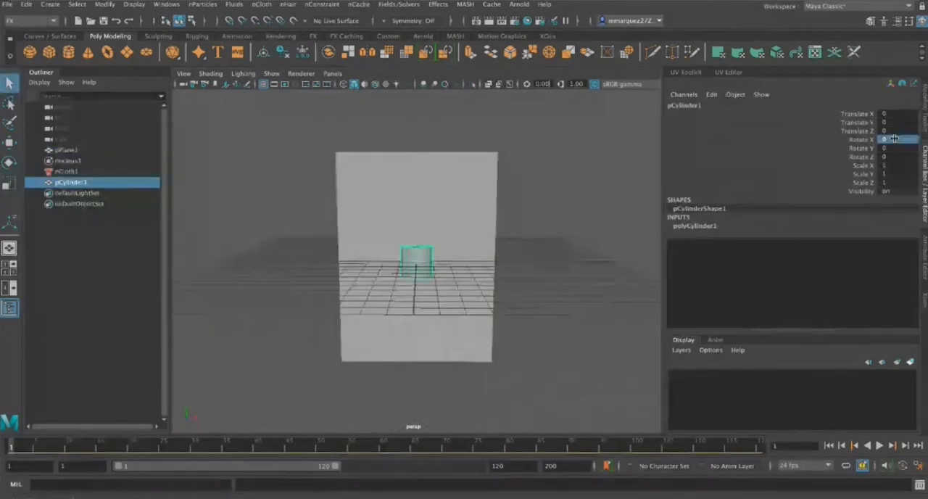
Turn the cylinder horizontal by setting its Rotate Y to 0 and Rotate Z to 90
click(894, 148)
text(0)
key(Return)
click(899, 158)
text(90)
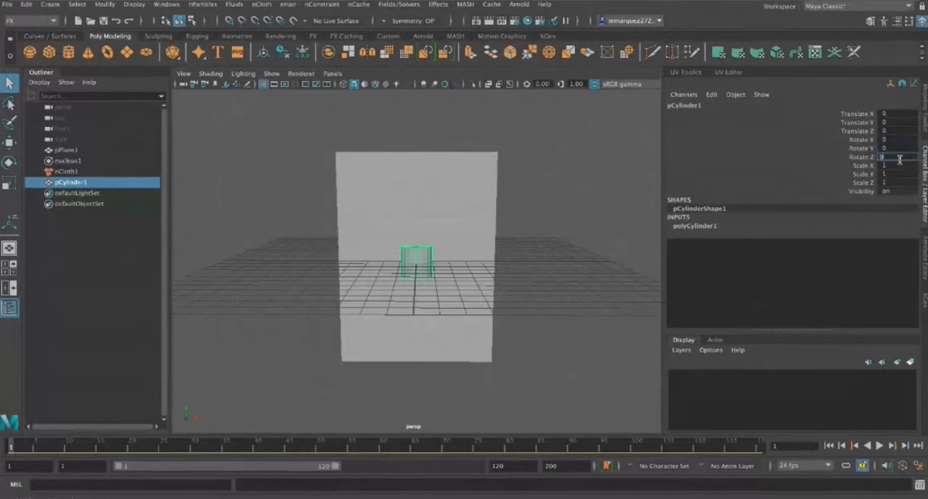
key(Return)
Scale the cylinder into a thin curtain rod, about 0.41 in X and Z and 6.16 in Y
key(r)
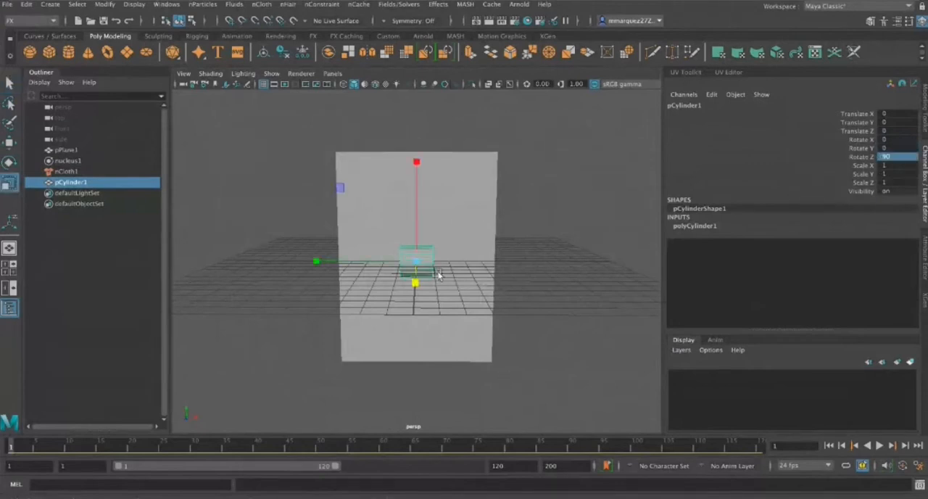
mouse_move(419, 262)
mouse_down()
mouse_move(469, 256)
mouse_move(414, 254)
mouse_up()
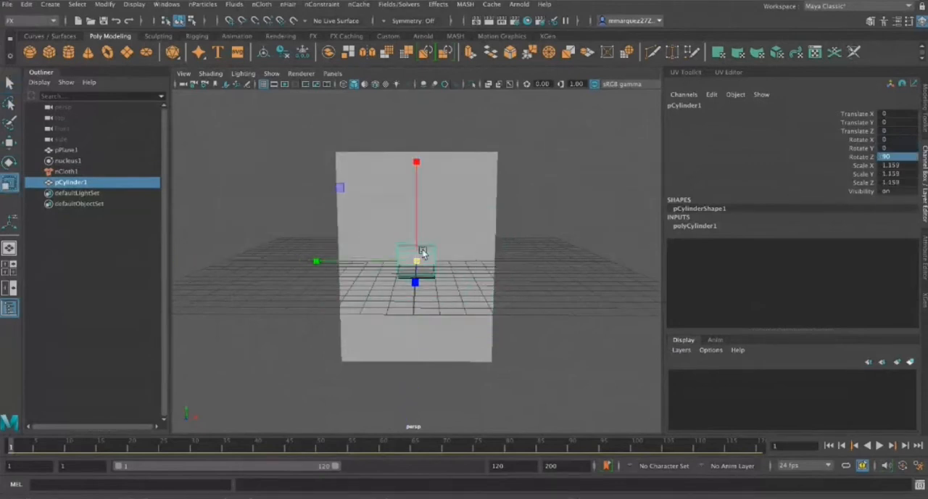
drag(312, 261, 116, 268)
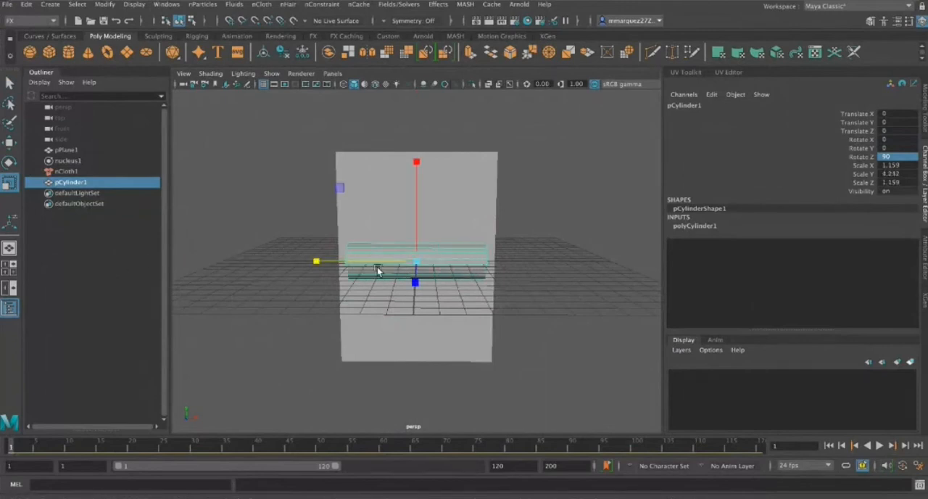
drag(415, 263, 383, 261)
drag(316, 261, 292, 260)
drag(415, 264, 388, 258)
mouse_move(324, 263)
mouse_down()
mouse_move(233, 261)
mouse_move(322, 261)
mouse_move(307, 261)
mouse_up()
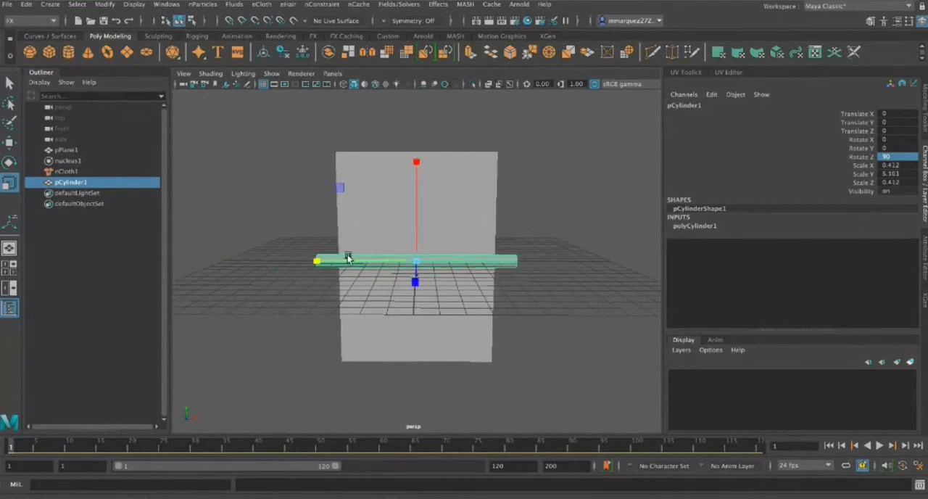
Raise the rod along Y to about 8.49, above the plane
key(w)
drag(415, 218, 414, 78)
mouse_move(605, 281)
alt+mouse_down()
mouse_move(480, 288)
mouse_move(611, 286)
alt+mouse_up()
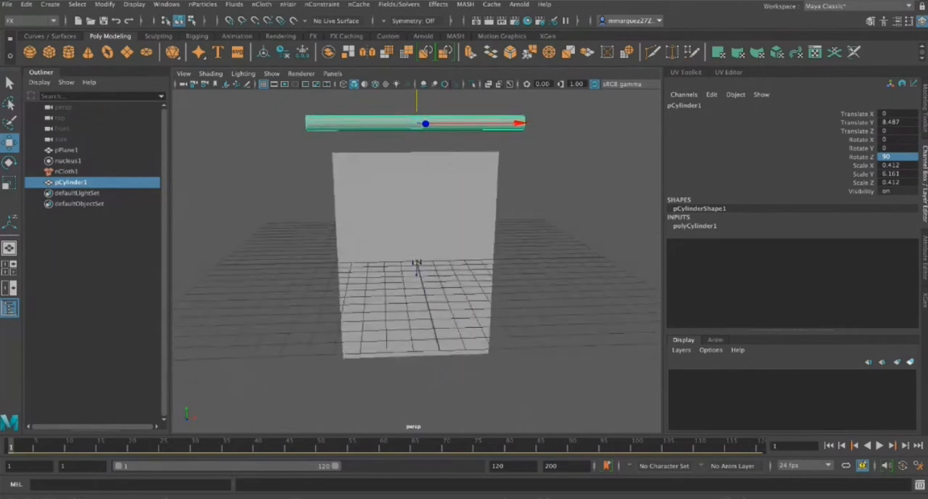
Set the rod cylinder's height subdivisions to 8
click(924, 249)
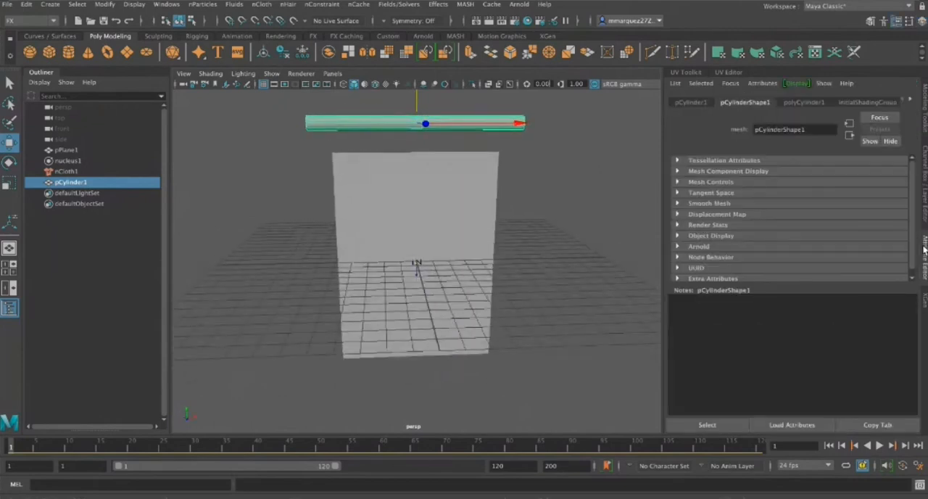
click(924, 181)
click(696, 226)
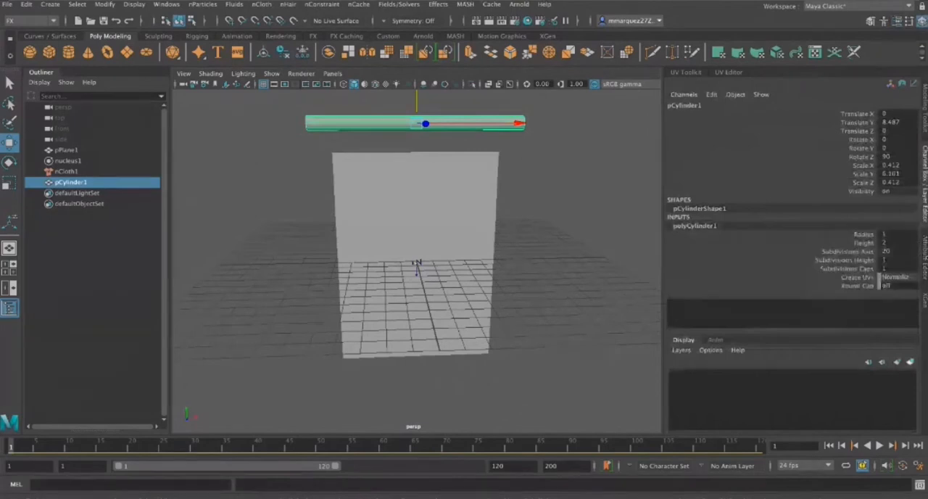
click(898, 261)
text(8)
key(Return)
click(626, 282)
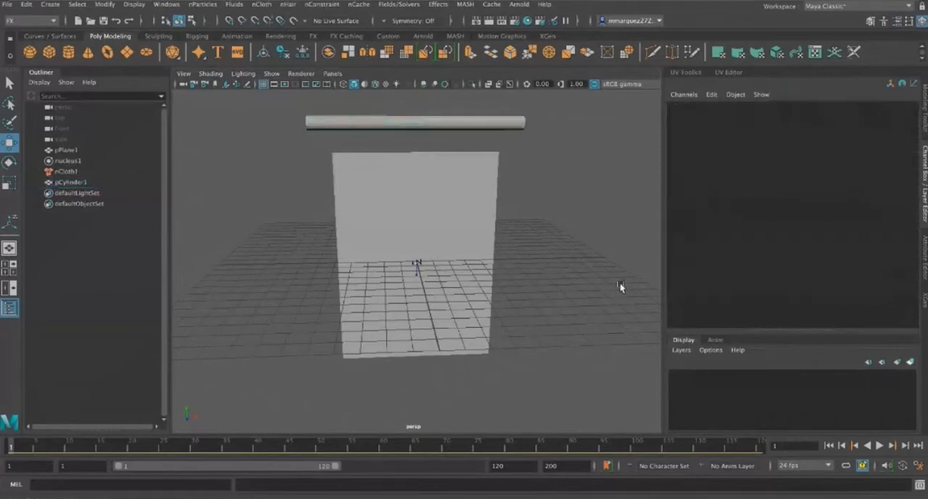
Make the rod cylinder a passive collider for the nCloth simulation
mouse_move(523, 265)
alt+mouse_down()
mouse_move(518, 232)
mouse_move(518, 267)
alt+mouse_up()
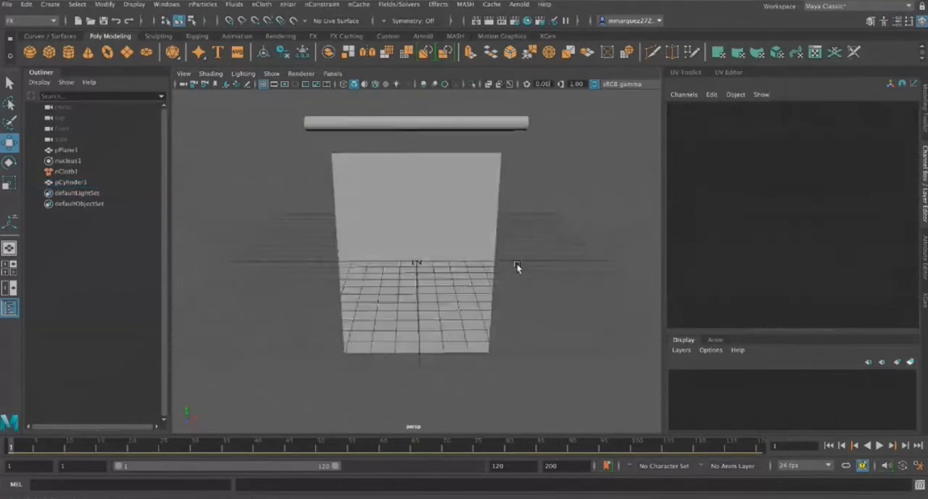
click(371, 120)
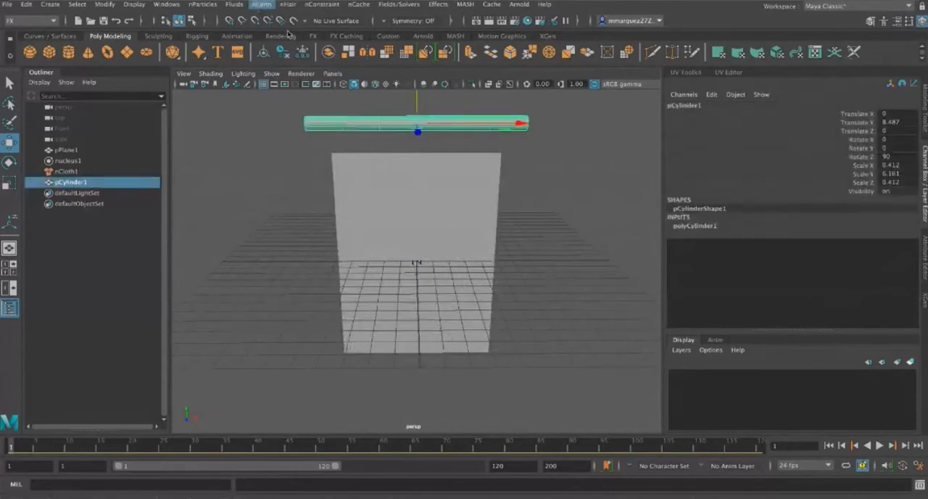
click(288, 35)
click(522, 149)
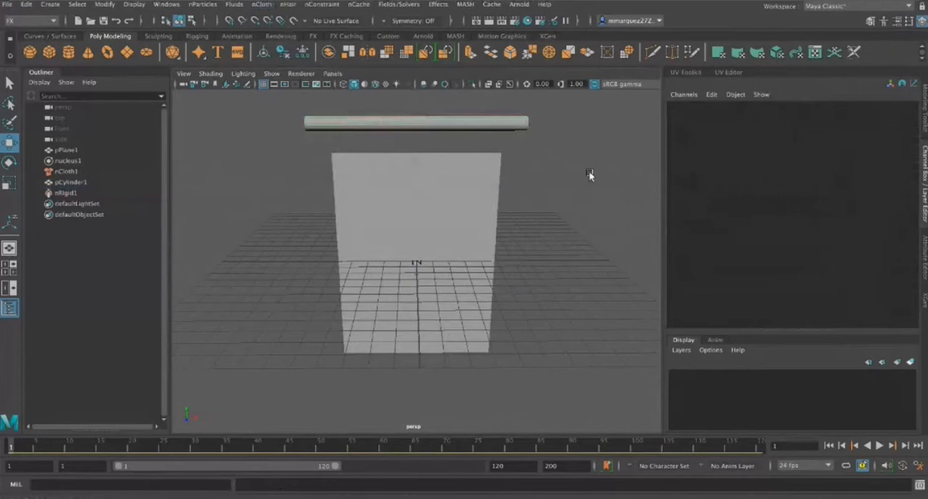
Raise the cloth plane along Y to about 1.67 so its upper edge sits just beneath the rod
mouse_move(568, 184)
alt+mouse_down()
mouse_move(446, 206)
mouse_move(433, 172)
mouse_move(491, 157)
mouse_move(574, 164)
mouse_move(563, 182)
alt+mouse_up()
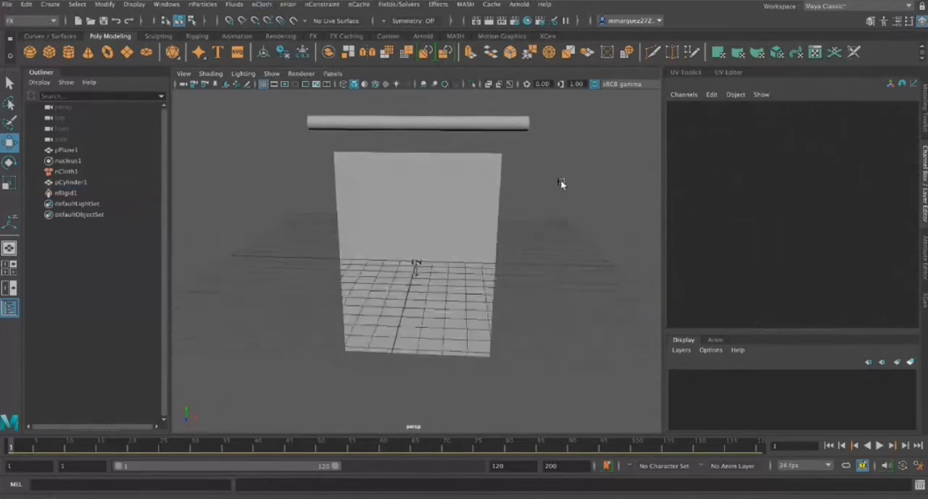
click(440, 189)
drag(418, 174, 415, 147)
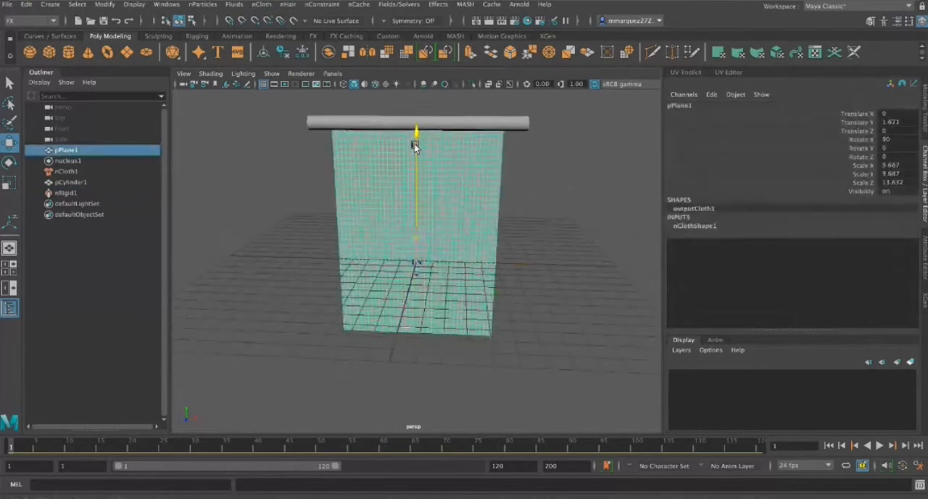
click(570, 188)
mouse_move(594, 168)
alt+mouse_down()
mouse_move(561, 181)
mouse_move(611, 160)
alt+mouse_up()
Test-play the simulation of the unconstrained curtain, stop it, and return to frame 1
click(880, 446)
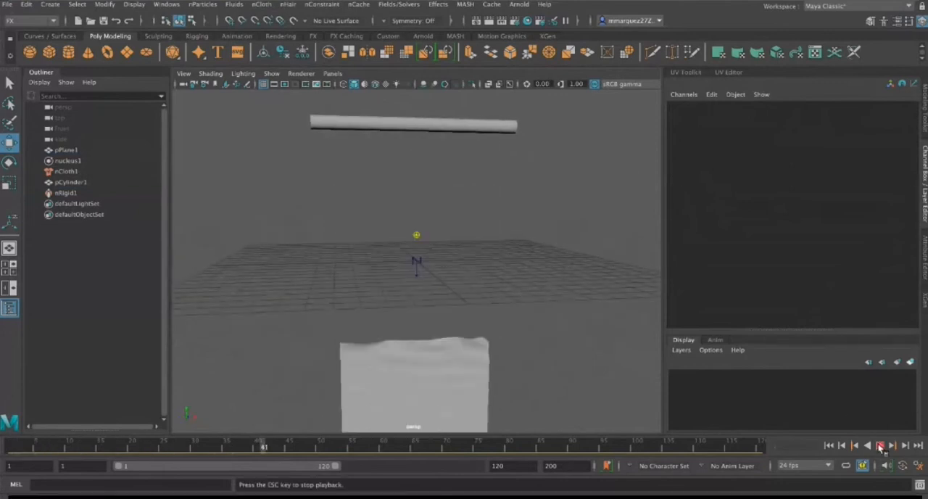
click(880, 446)
click(830, 447)
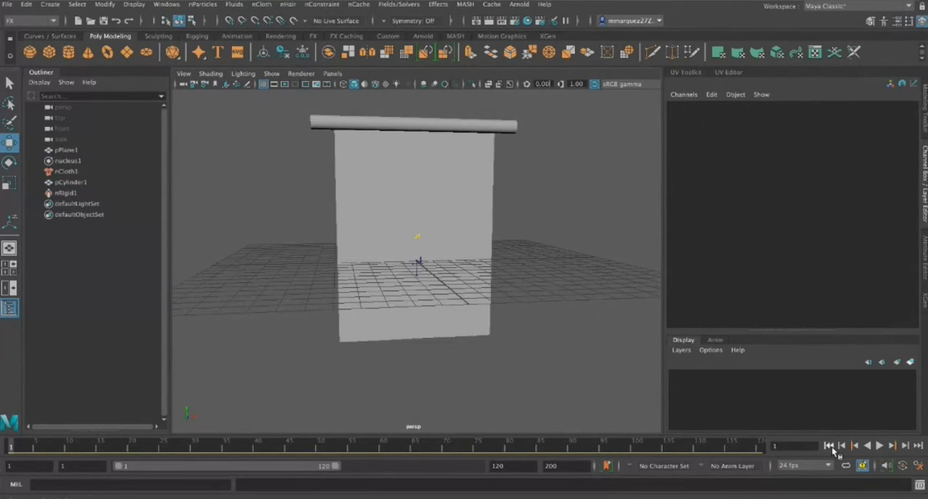
Lower the cloth plane along Y to about 1.44, leaving a slight gap under the rod
click(446, 222)
mouse_move(414, 180)
mouse_down()
mouse_move(414, 193)
mouse_move(410, 179)
mouse_up()
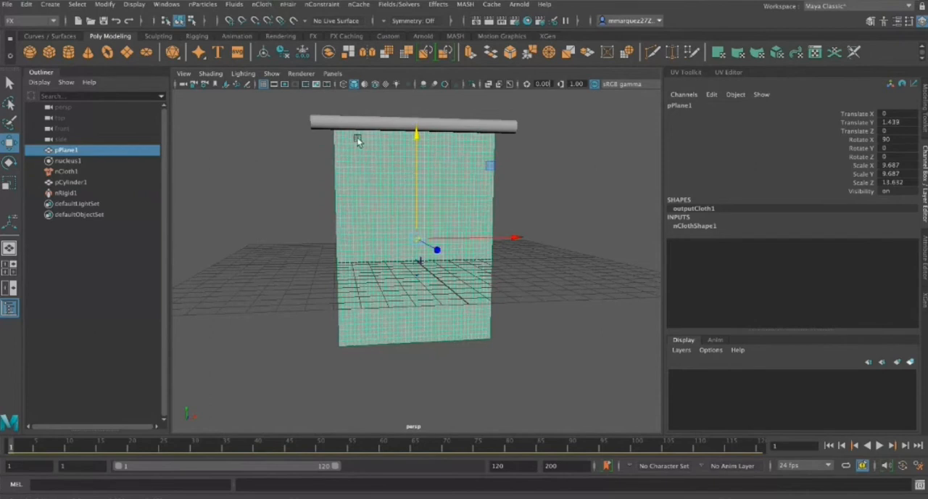
Constrain the cloth's top row of vertices to the rod with a dynamic nConstraint, using wireframe display for the selection
click(321, 151)
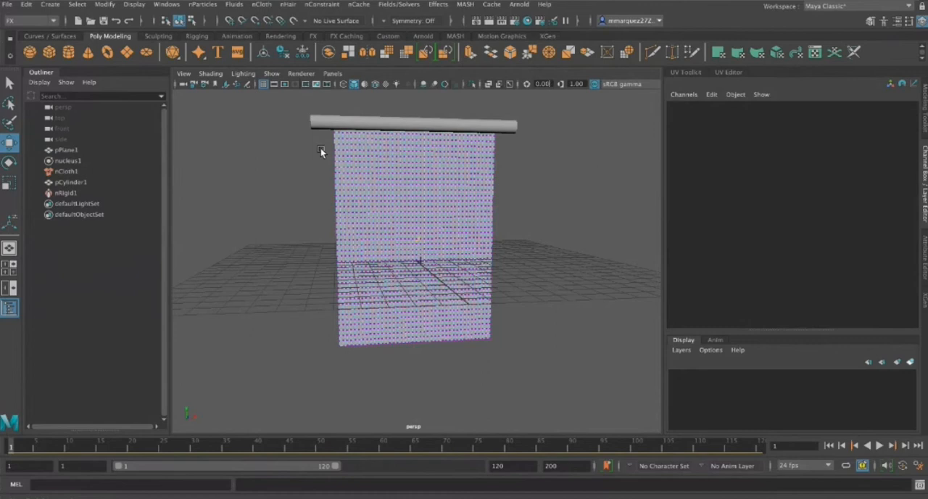
key(4)
drag(326, 116, 503, 129)
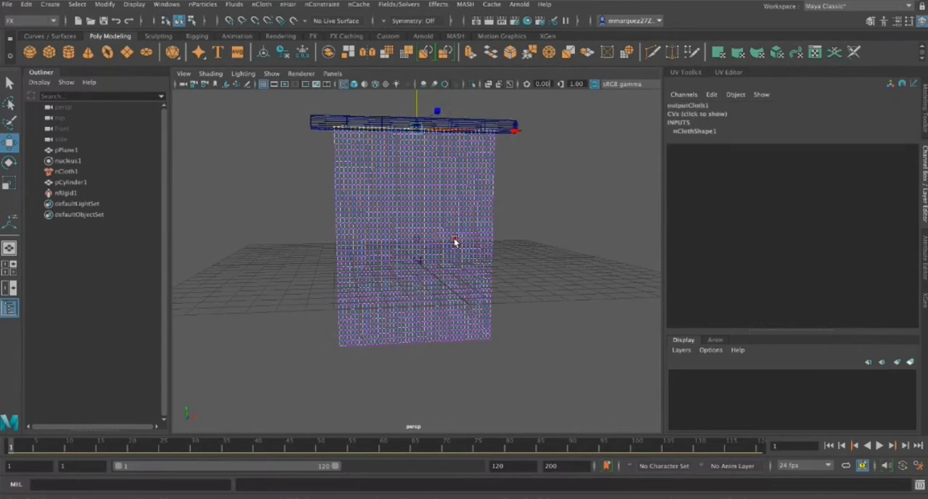
click(318, 126)
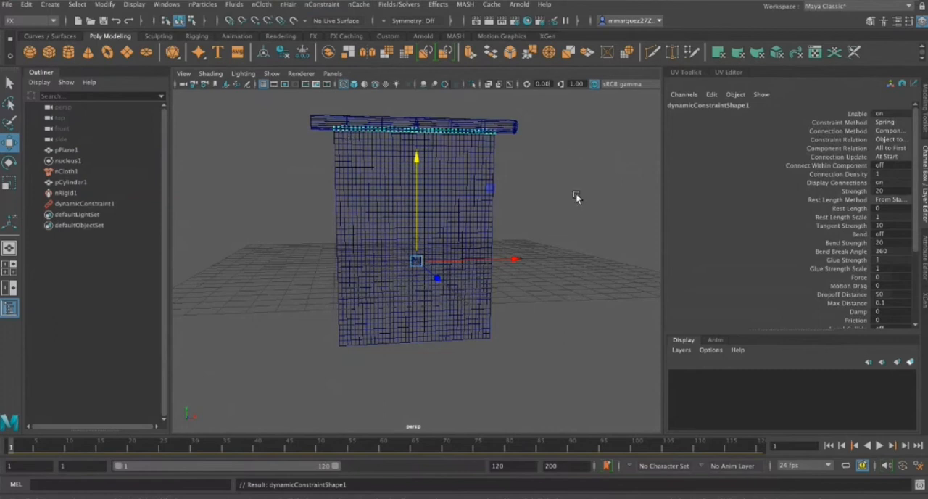
key(5)
mouse_move(571, 198)
alt+mouse_down()
mouse_move(532, 198)
mouse_move(579, 200)
alt+mouse_up()
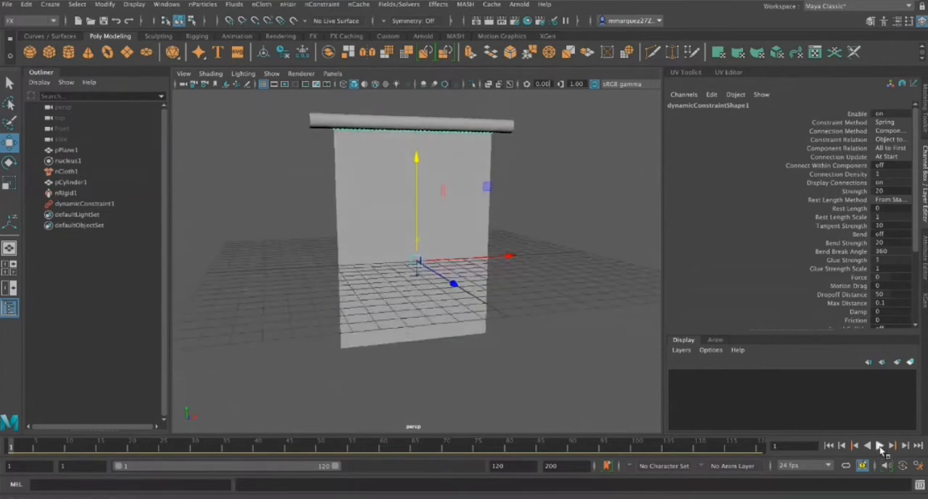
Play the simulation of the constrained curtain, stop it, and return to frame 1
click(880, 446)
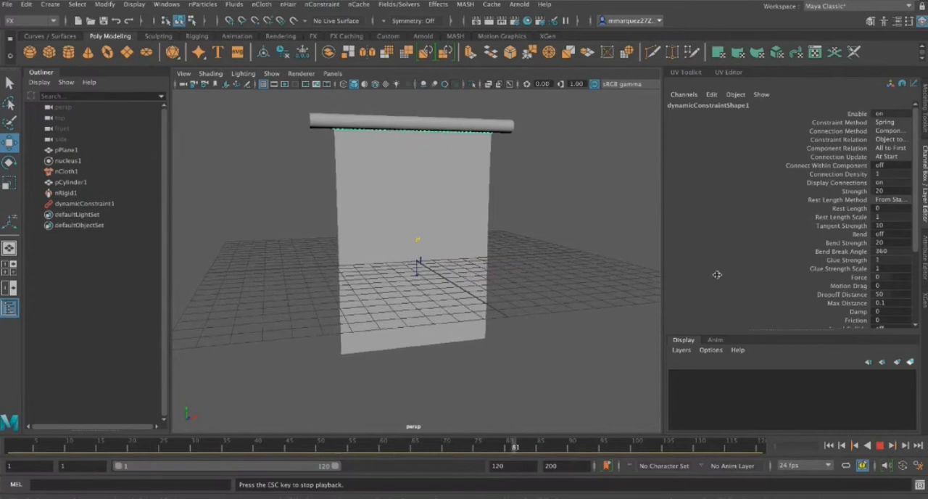
click(880, 445)
click(829, 446)
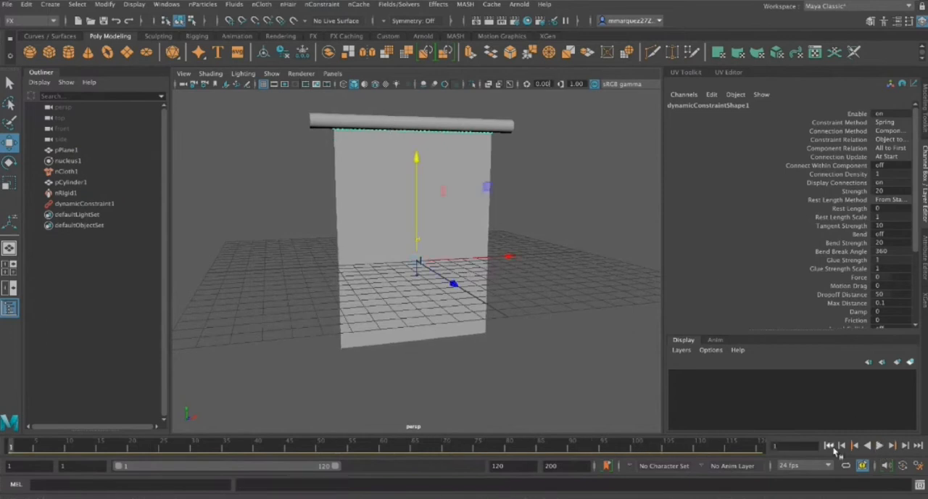
Set a keyframe on the full-size curtain rod at frame 40
alt+drag(601, 264, 551, 264)
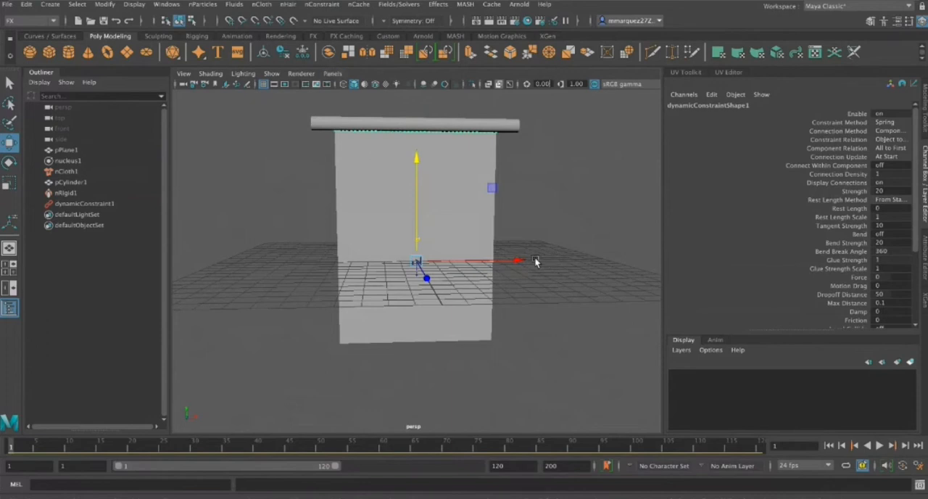
click(200, 448)
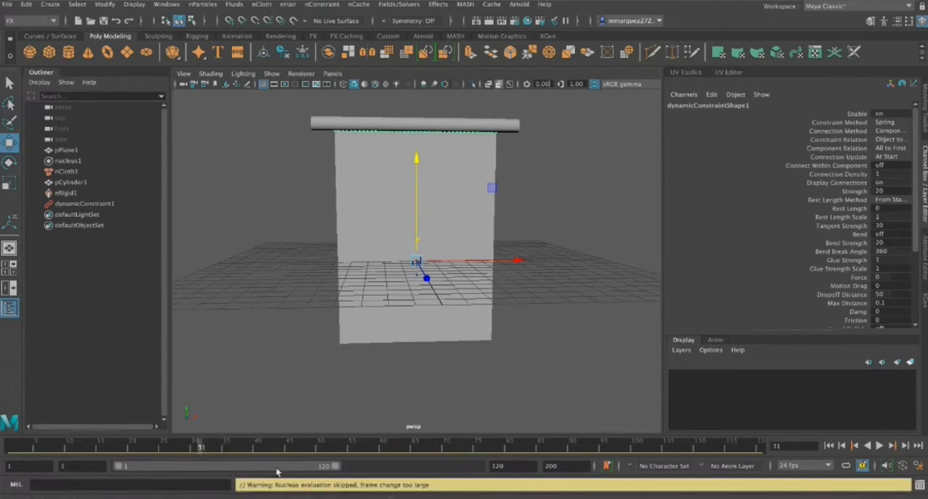
click(255, 449)
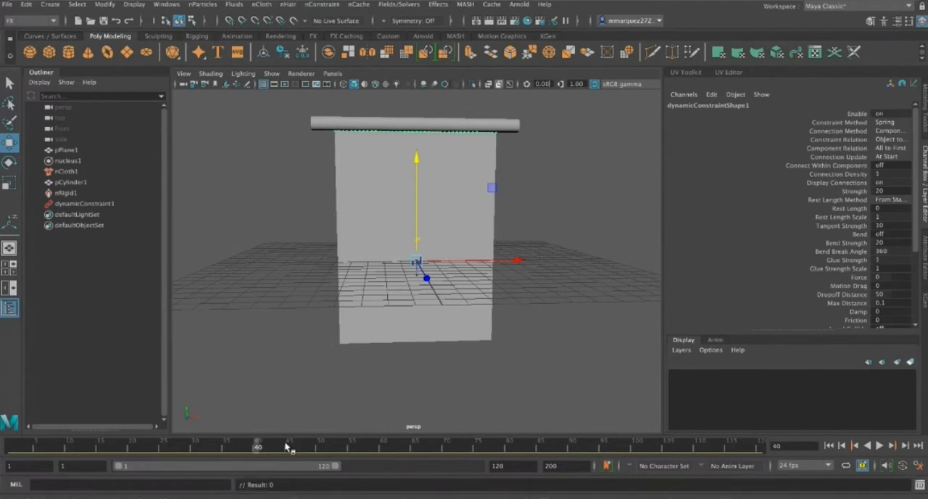
click(426, 128)
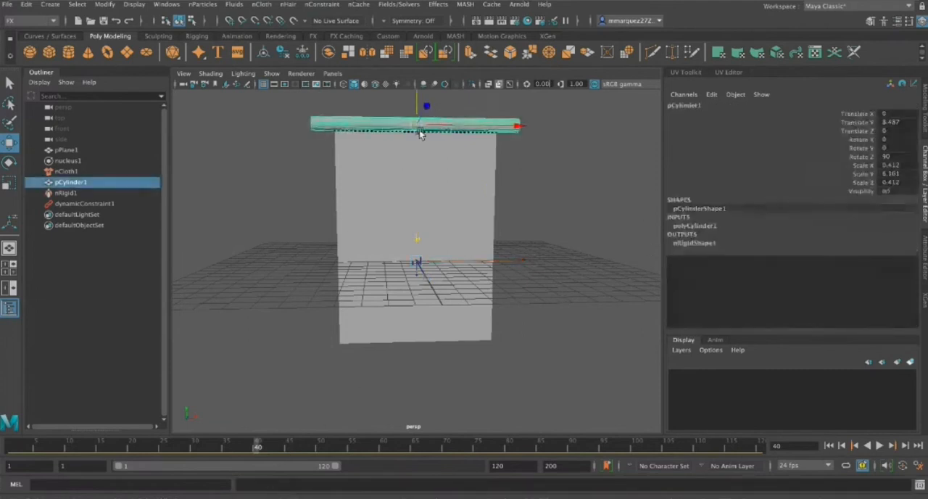
key(r)
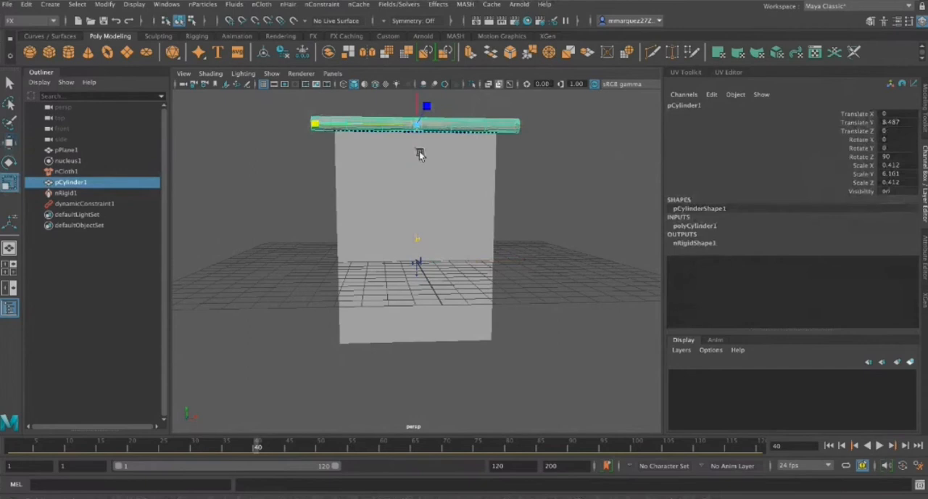
key(s)
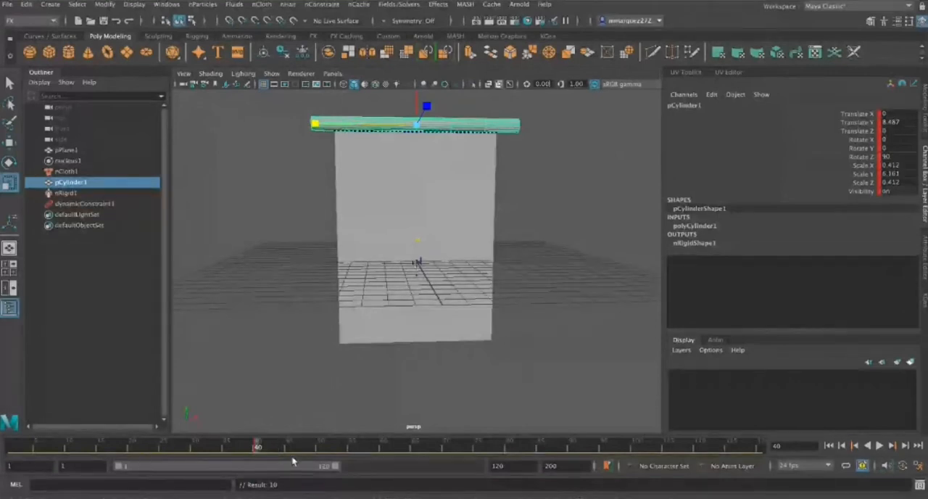
At frame 70, scale the rod down uniformly to about 0.132, 1.976, 0.132 and keyframe it
click(507, 447)
click(446, 447)
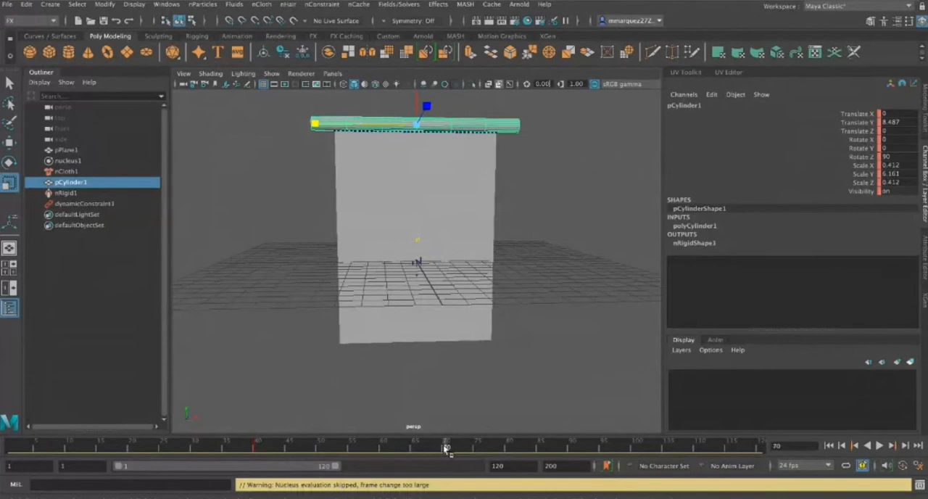
click(418, 125)
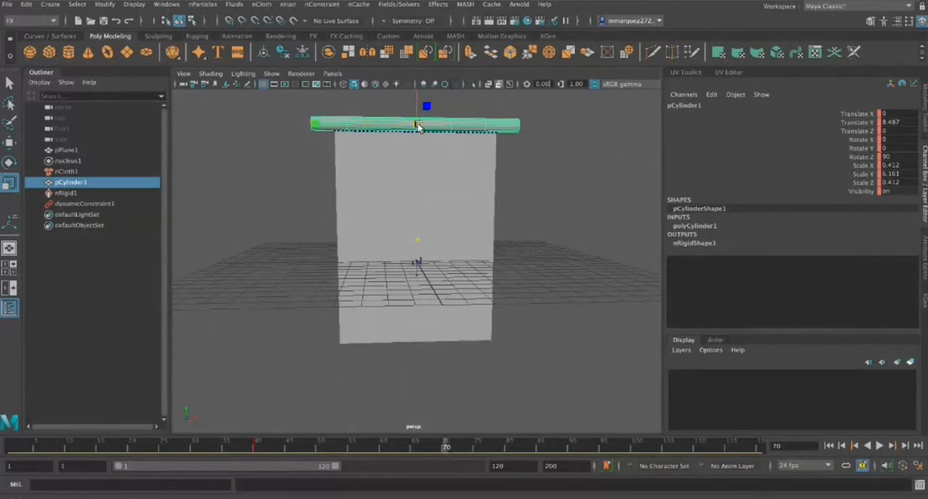
drag(417, 125, 347, 127)
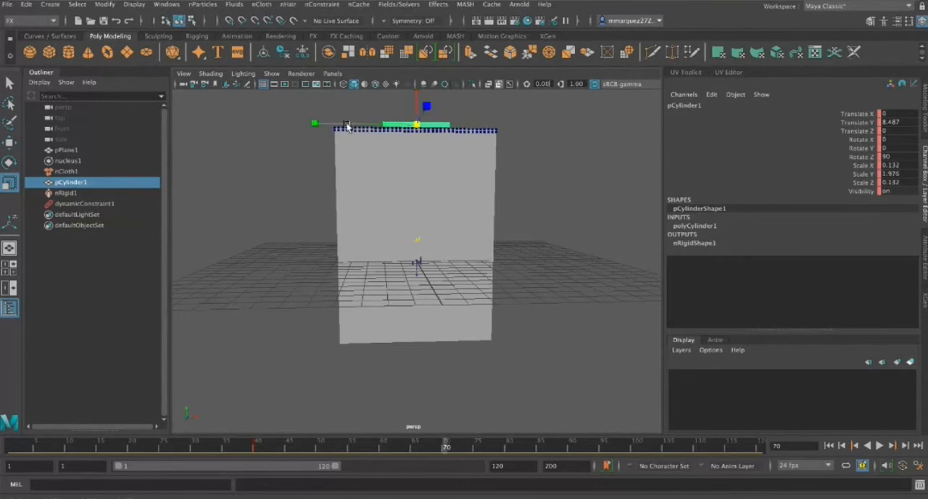
key(s)
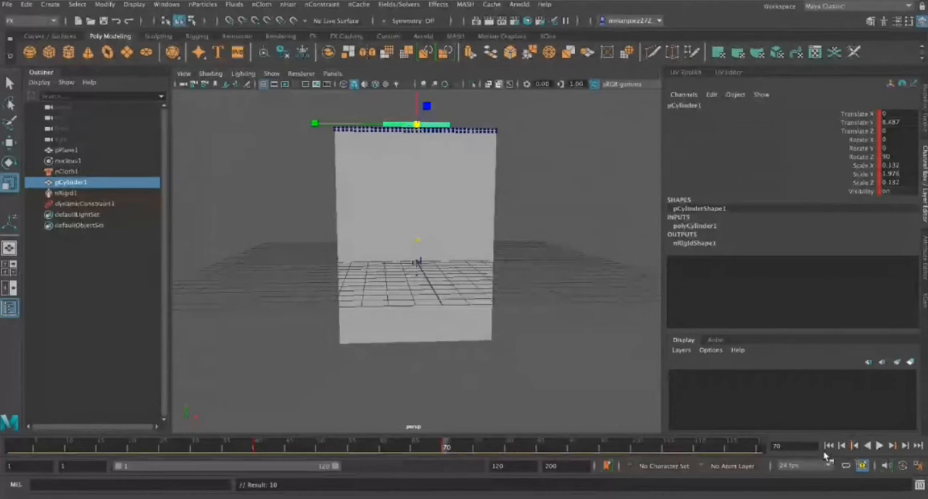
Play the simulation with the shrinking rod, stop it at frame 110, and inspect the gathered curtain
click(879, 446)
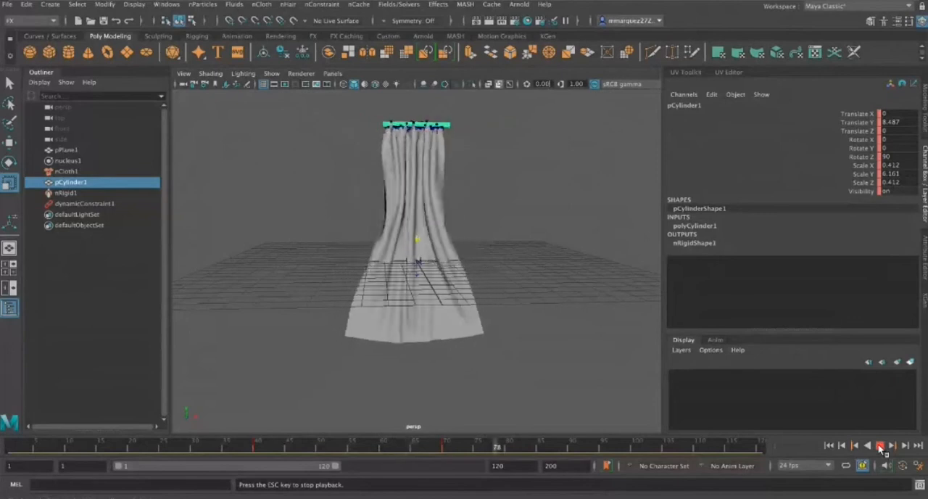
click(880, 445)
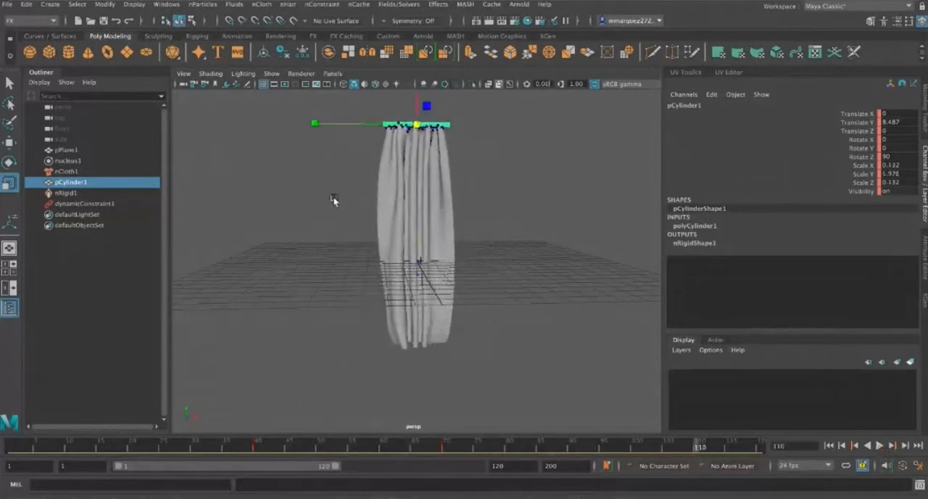
mouse_move(553, 284)
alt+mouse_down()
mouse_move(362, 279)
mouse_move(553, 284)
alt+mouse_up()
scroll(489, 226, up, 3)
scroll(489, 225, down, 6)
scroll(488, 222, up, 3)
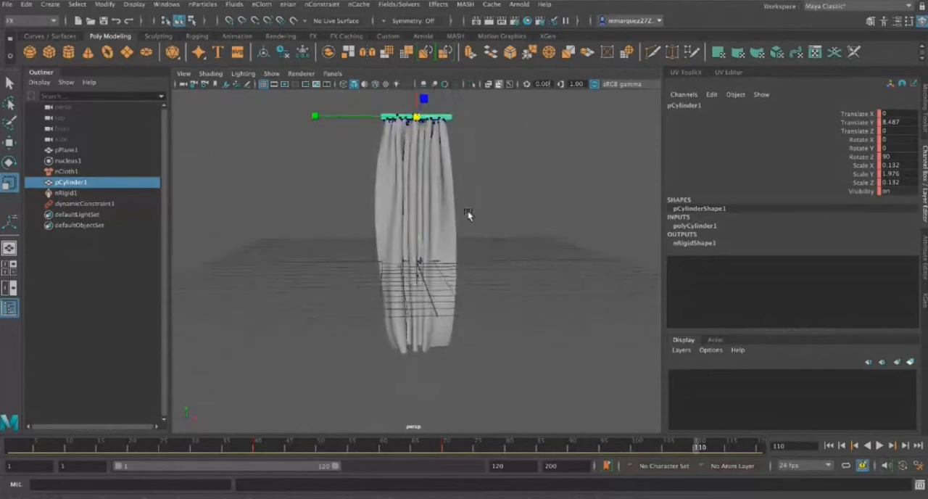
alt+drag(559, 266, 428, 216)
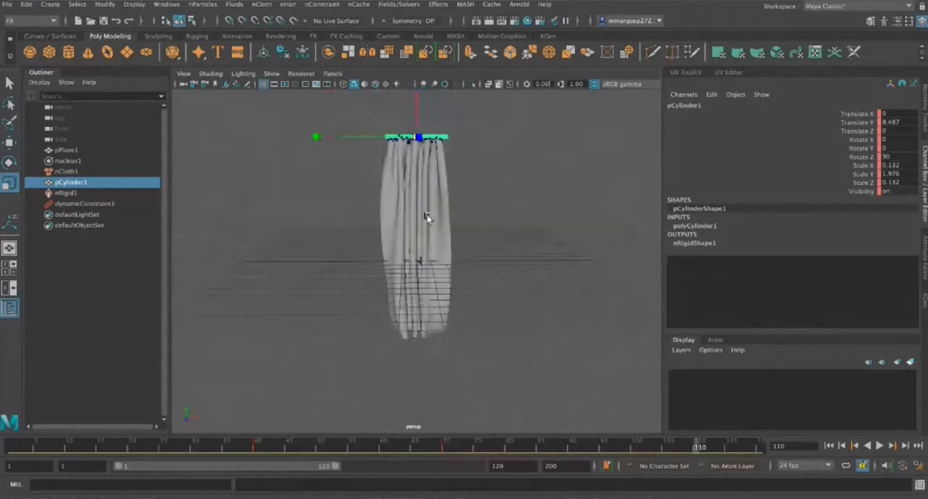
Duplicate the gathered curtain, move the copy beside the original to about 10.47 in X, and return to frame 1
click(427, 217)
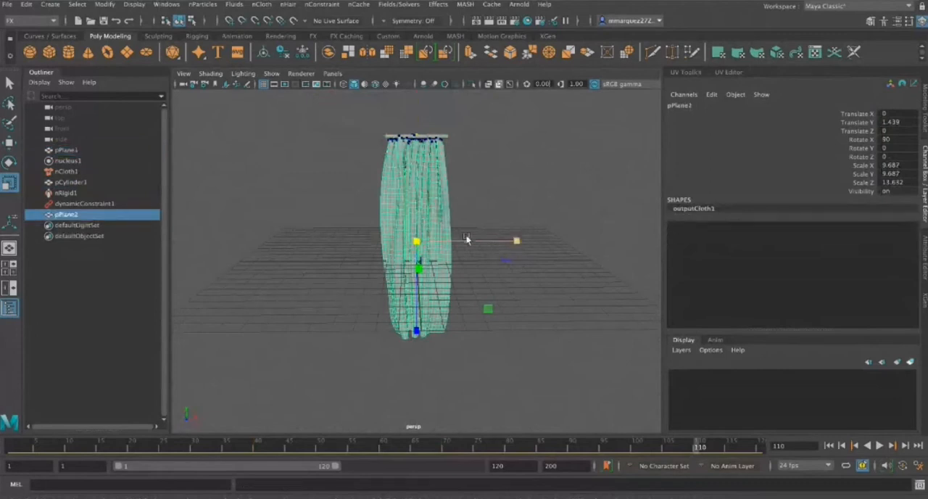
key(w)
drag(480, 242, 599, 243)
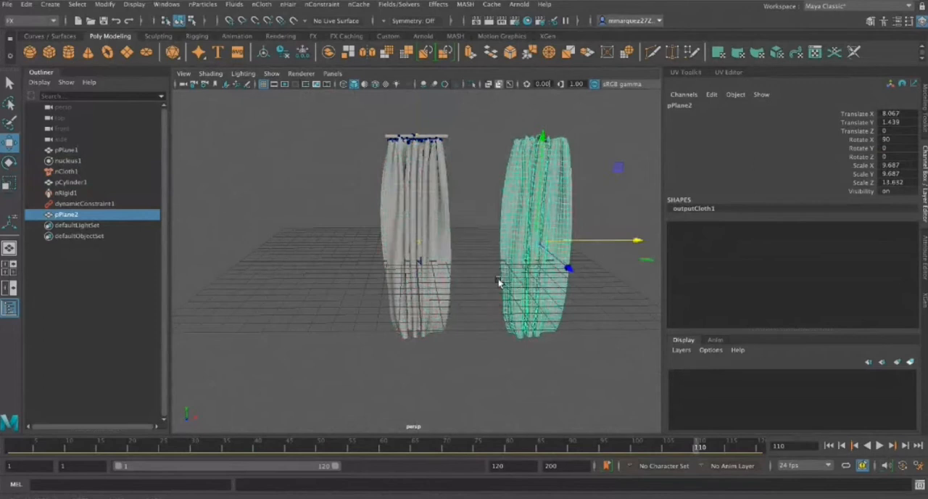
click(829, 445)
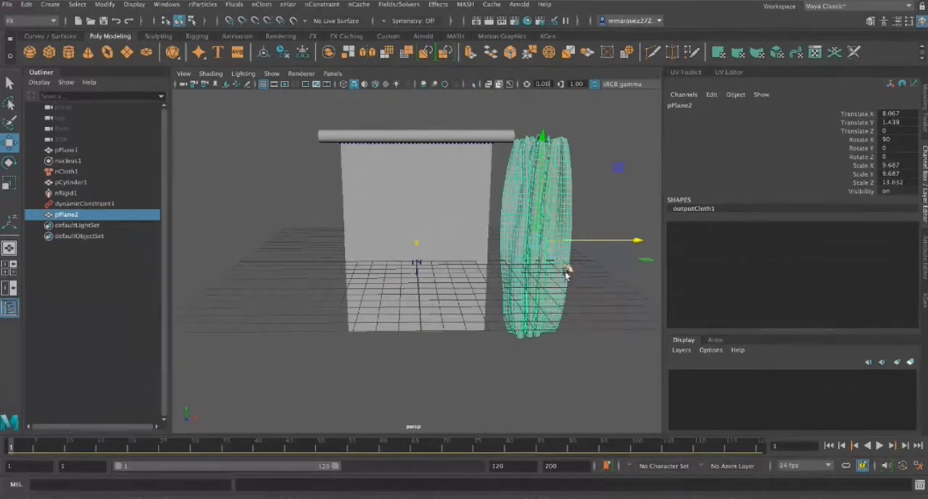
drag(638, 240, 654, 245)
Keyframe the duplicated curtain at frame 30 and try scaling the rod down there to about 0.224, 3.345, 0.206
click(193, 447)
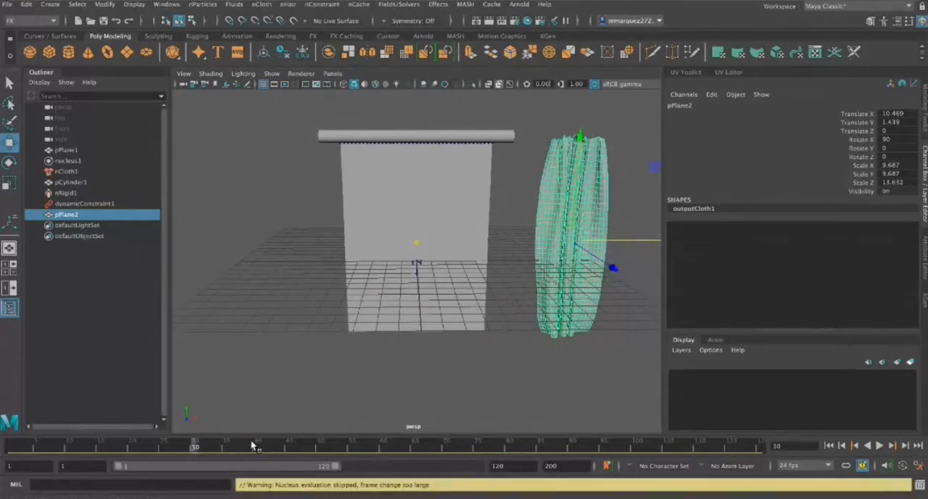
key(s)
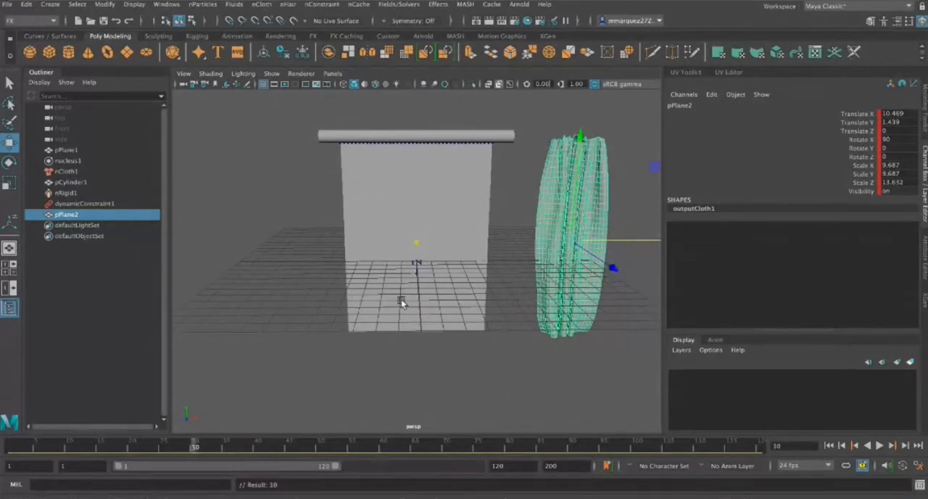
click(372, 132)
key(w)
click(421, 137)
drag(456, 137, 436, 137)
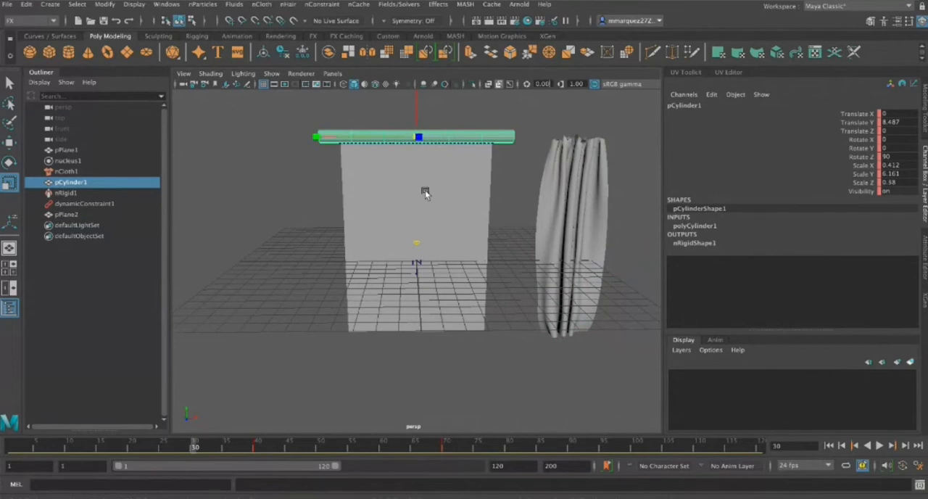
alt+drag(401, 205, 447, 193)
drag(415, 138, 370, 142)
Set an additional keyframe on the rod at frame 54, between its two existing scale keys
alt+drag(491, 251, 443, 244)
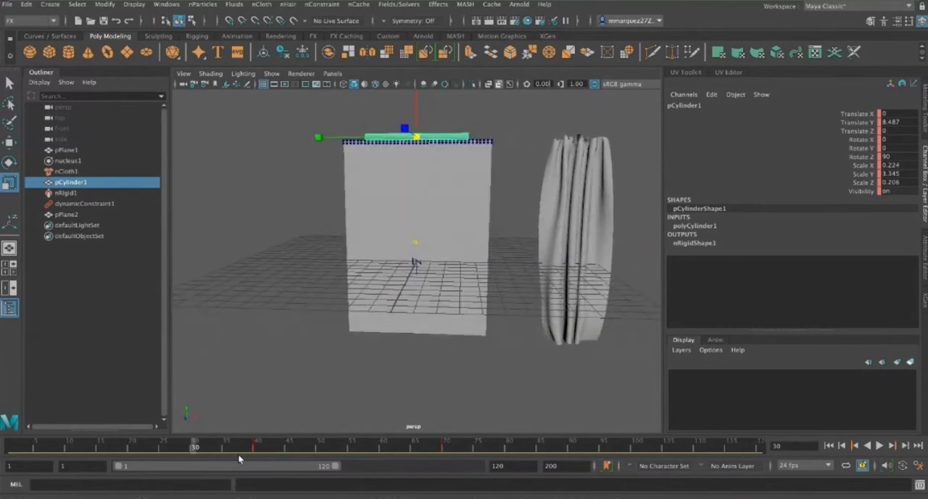
click(345, 446)
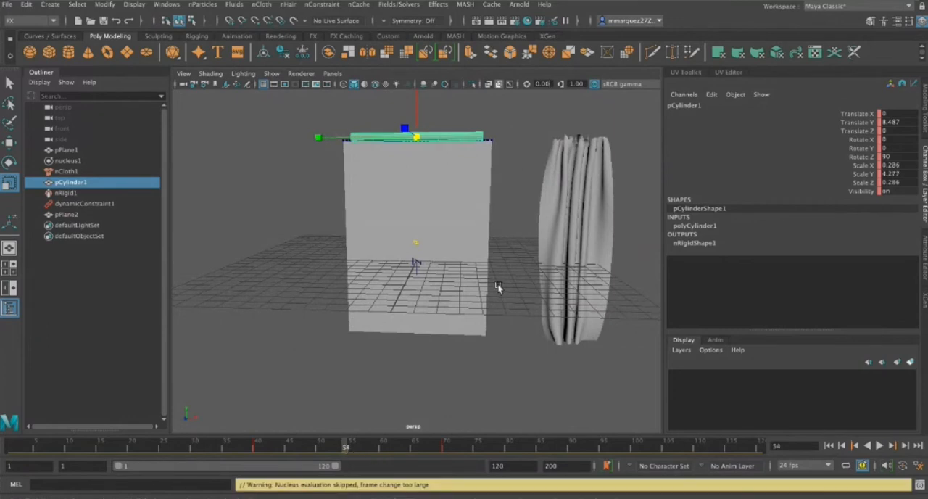
key(s)
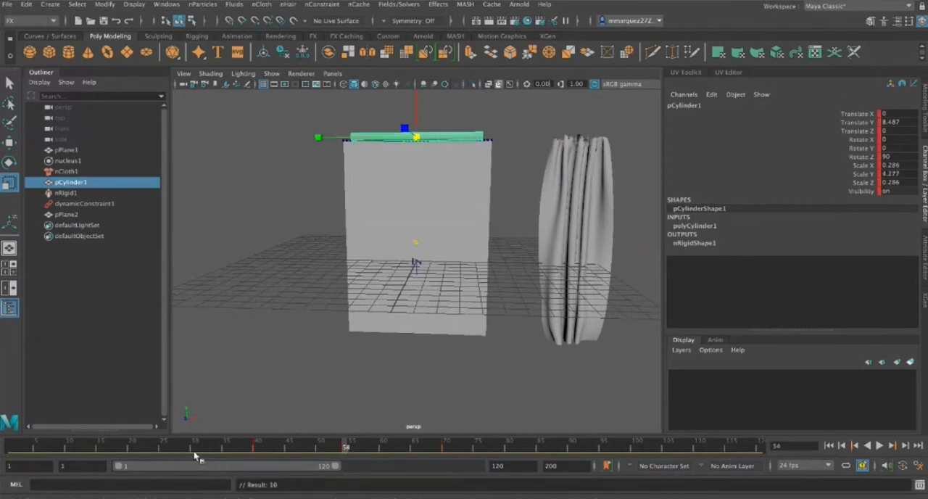
Replay the curtain simulation with the added rod key and stop it at frame 100
click(879, 448)
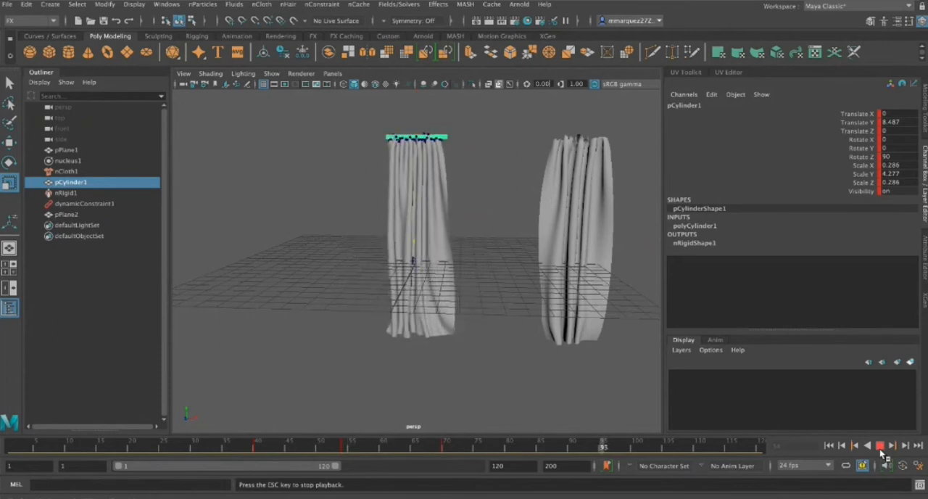
click(879, 447)
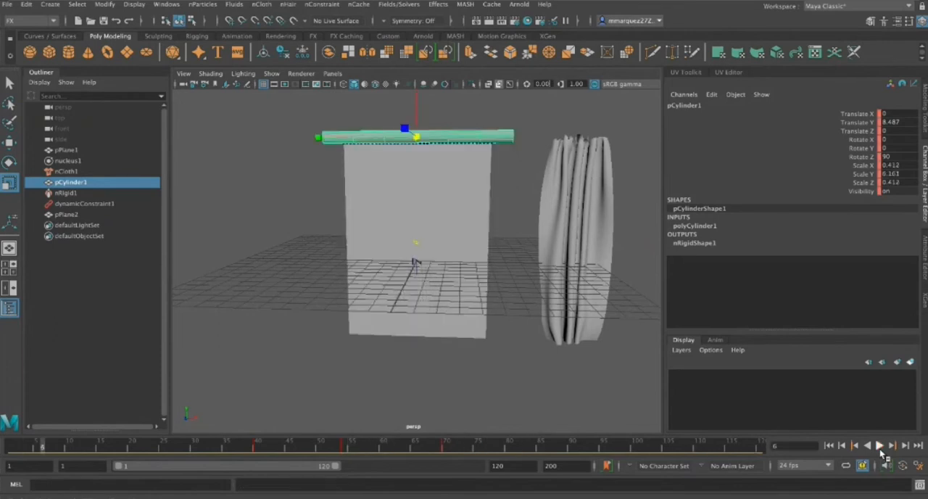
click(880, 448)
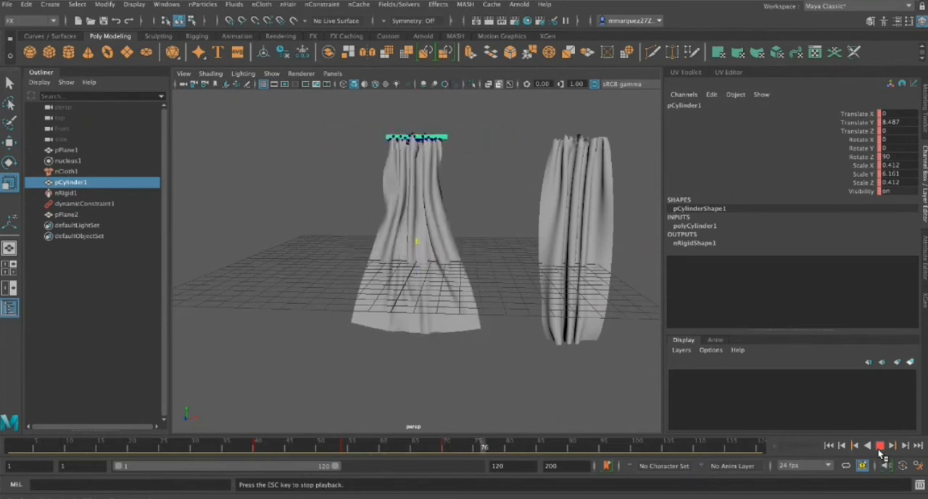
click(879, 447)
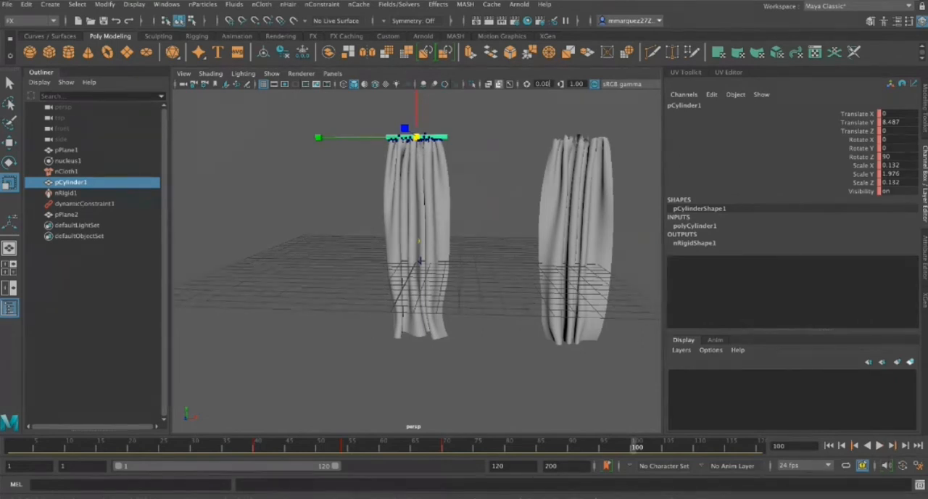
Duplicate the simulated curtain at frame 100 and move the copy to about 5.15 in X, between the other two curtains
click(430, 199)
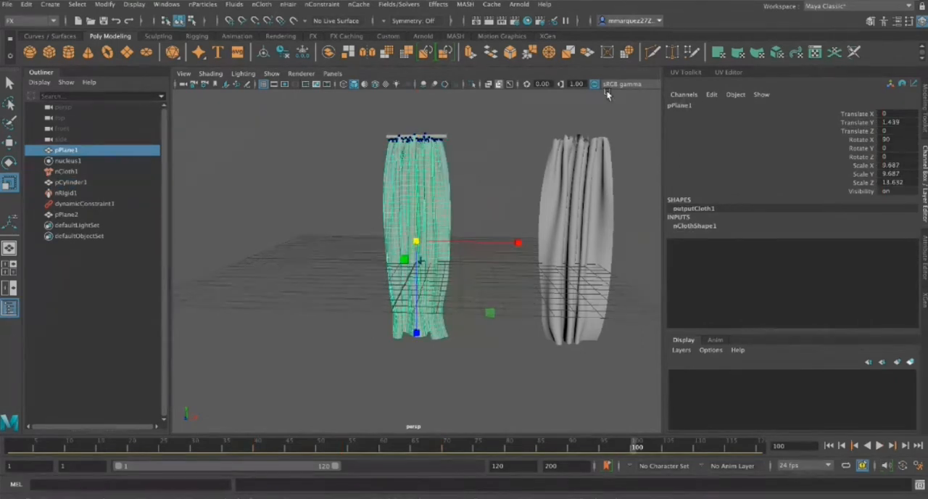
key(ctrl+d)
key(w)
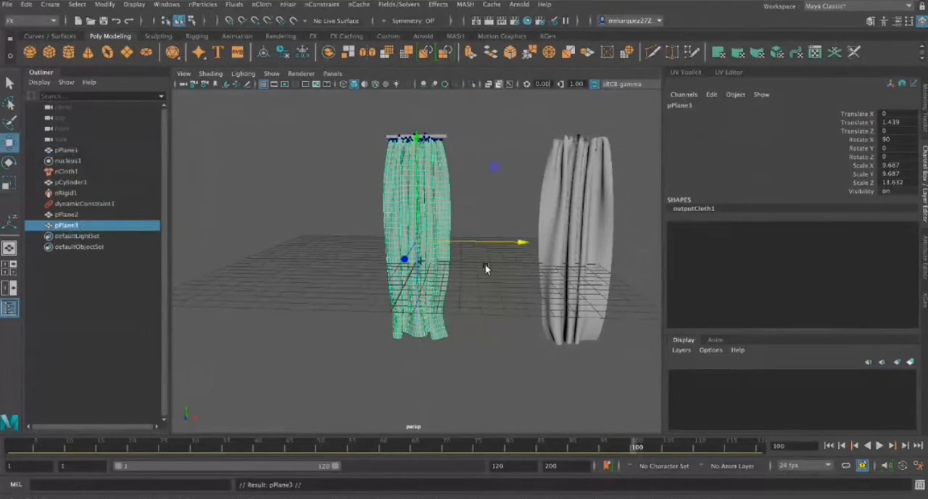
drag(459, 240, 539, 239)
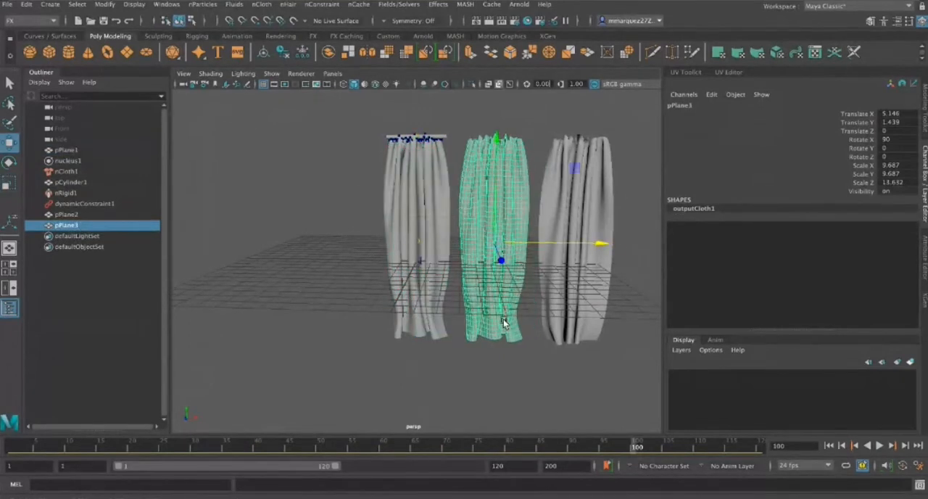
alt+drag(543, 375, 517, 380)
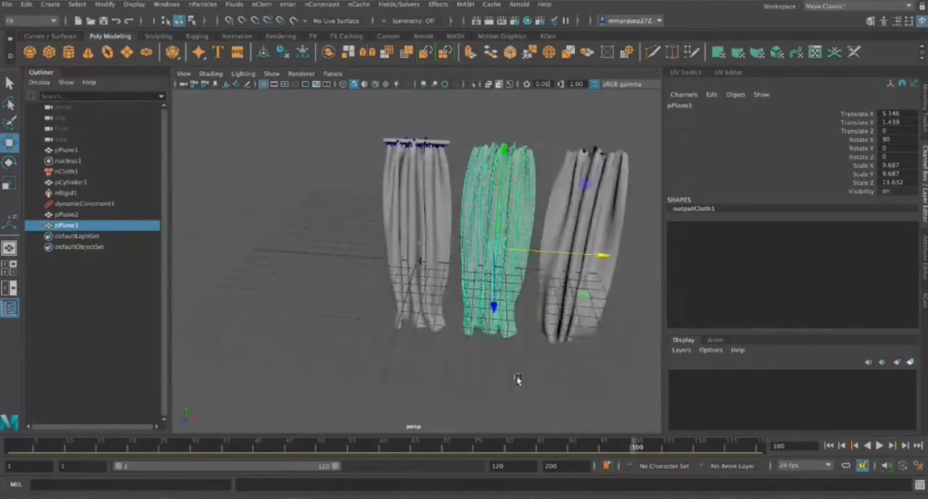
drag(356, 147, 601, 256)
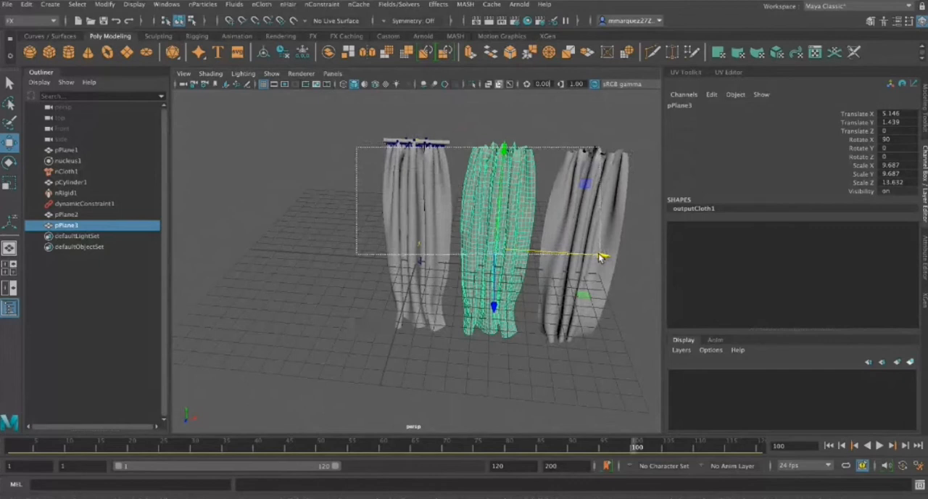
drag(602, 256, 602, 256)
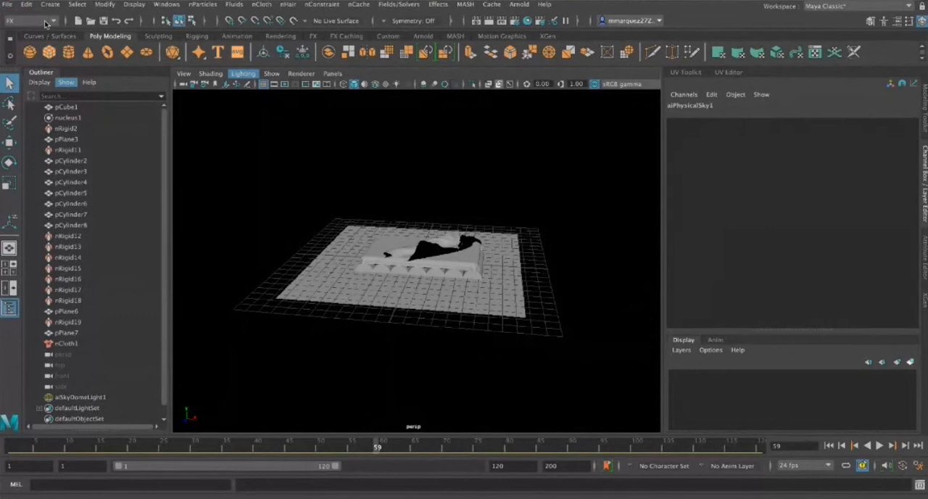
Start a new empty scene and create a polygon cube at the origin
key(ctrl+n)
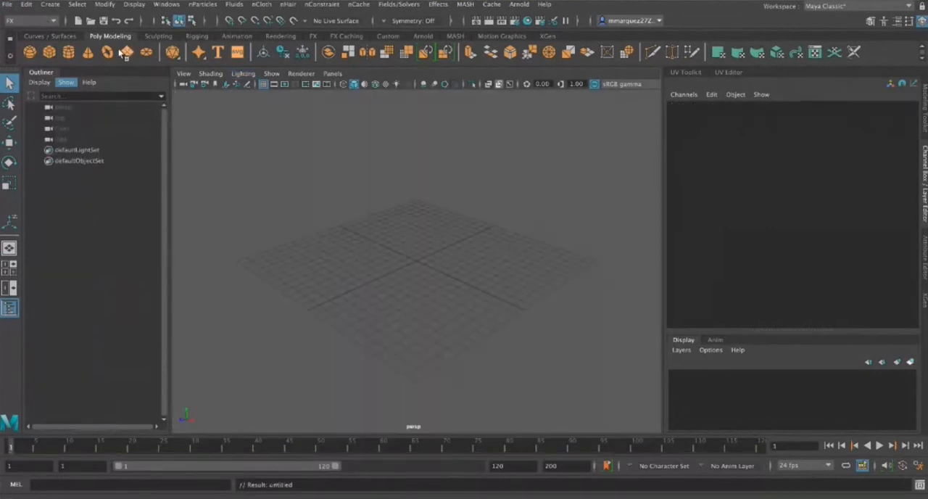
click(49, 52)
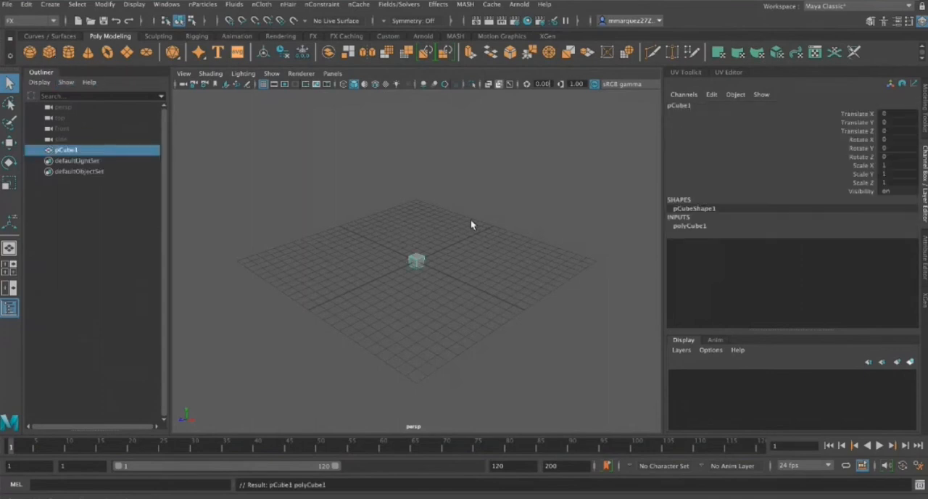
Scale the cube uniformly to about 8.81 and show its polyCube1 creation settings
key(r)
drag(417, 262, 507, 296)
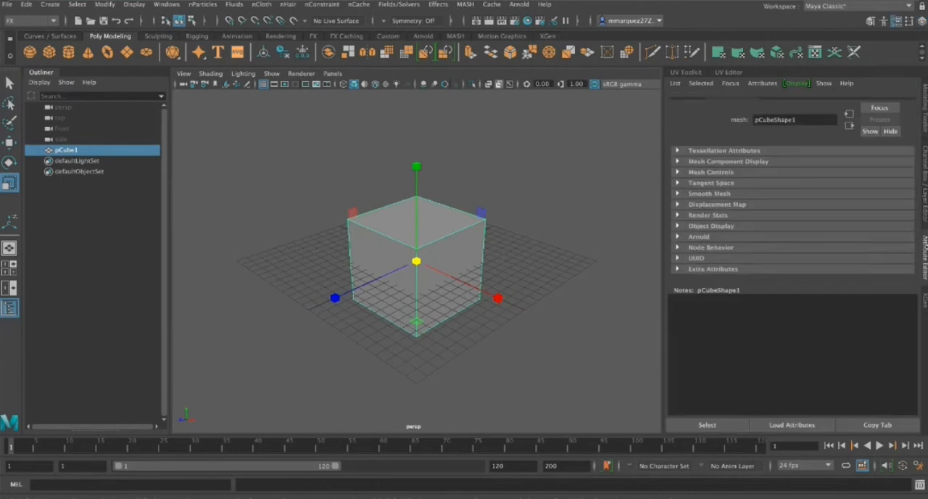
key(ctrl+a)
click(925, 200)
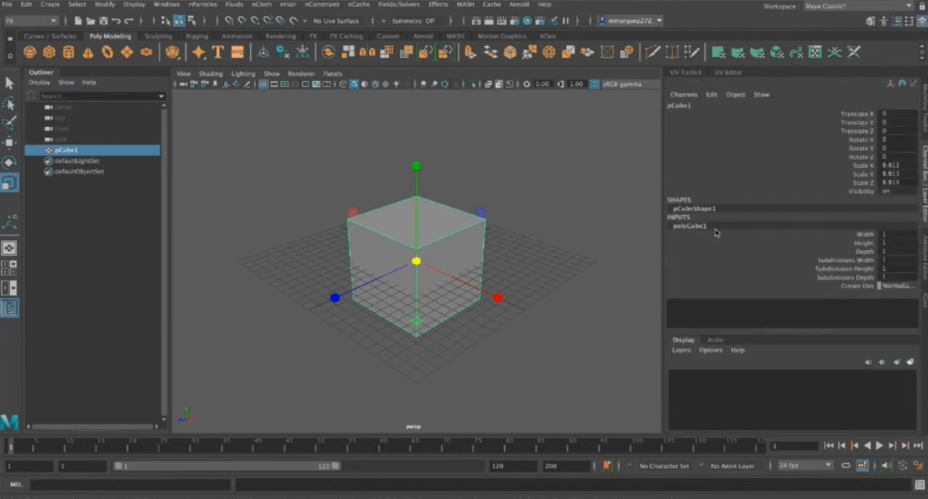
Try 40 and after that 4 for the cube's width, height and depth subdivisions
drag(880, 260, 898, 275)
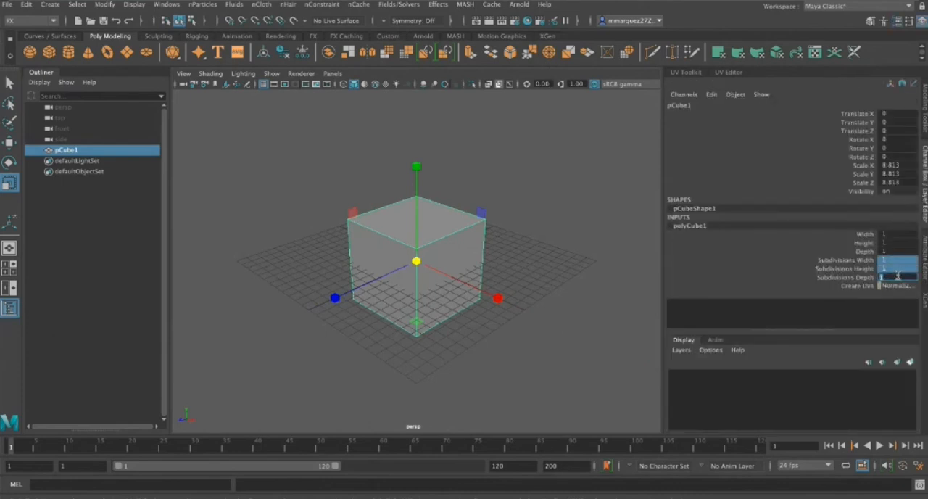
text(40)
key(Return)
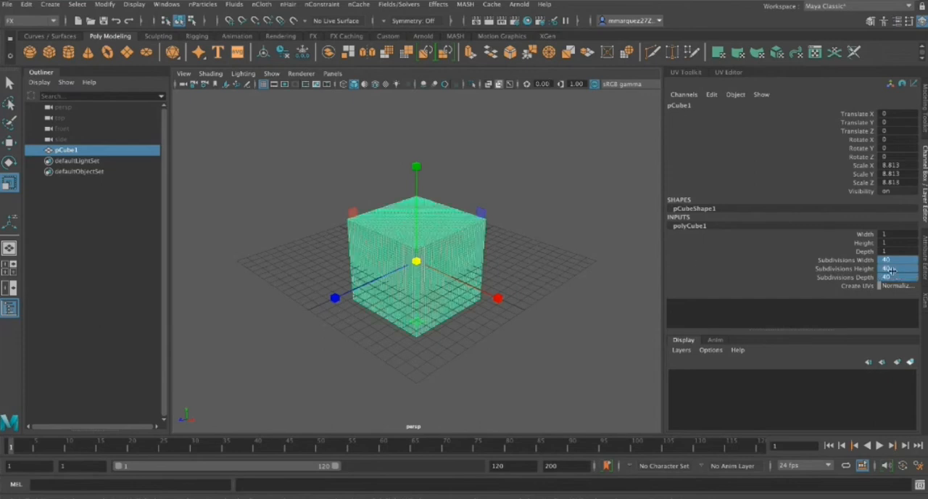
drag(895, 277, 885, 259)
text(80)
key(BackSpace)
key(Return)
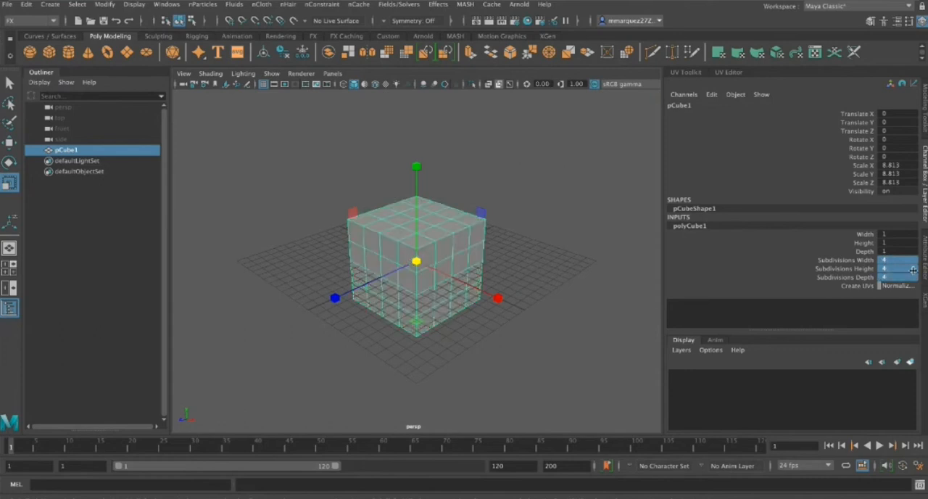
Set the cube's width, height and depth subdivisions to 6
drag(892, 277, 879, 258)
text(6)
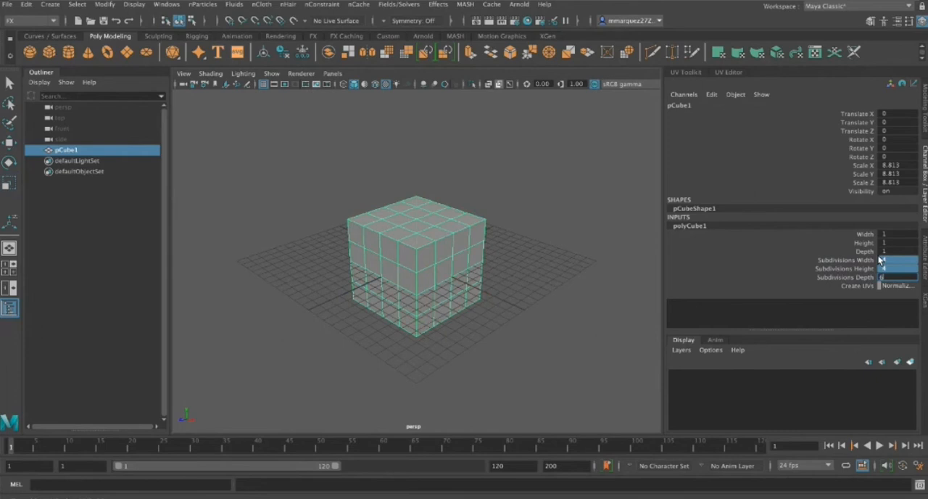
key(Return)
click(725, 259)
Scale the cube into a thin, long slab of about 5.69 in X, 0.29 in Y and 17.16 in Z
mouse_move(509, 295)
alt+mouse_down()
mouse_move(356, 293)
mouse_move(500, 296)
alt+mouse_up()
key(r)
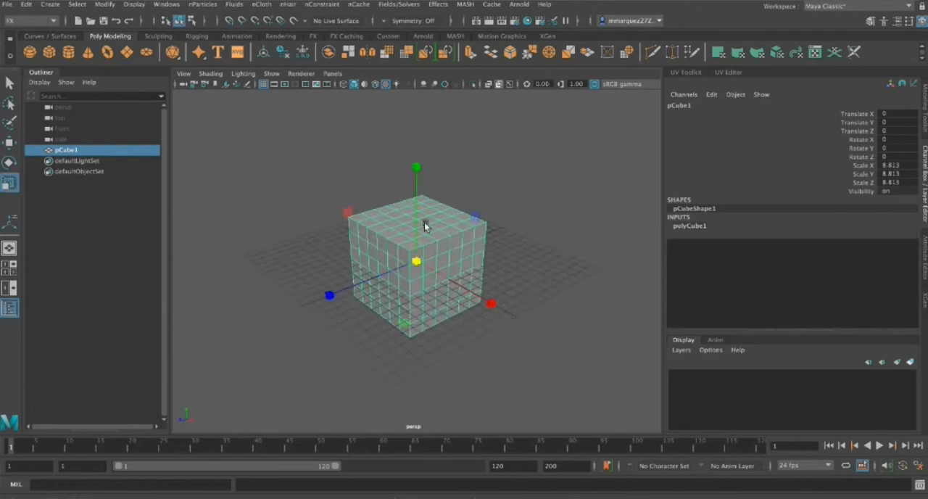
drag(415, 169, 417, 263)
alt+drag(517, 306, 472, 333)
drag(317, 263, 124, 263)
drag(415, 196, 421, 254)
alt+drag(476, 393, 493, 358)
drag(416, 261, 348, 259)
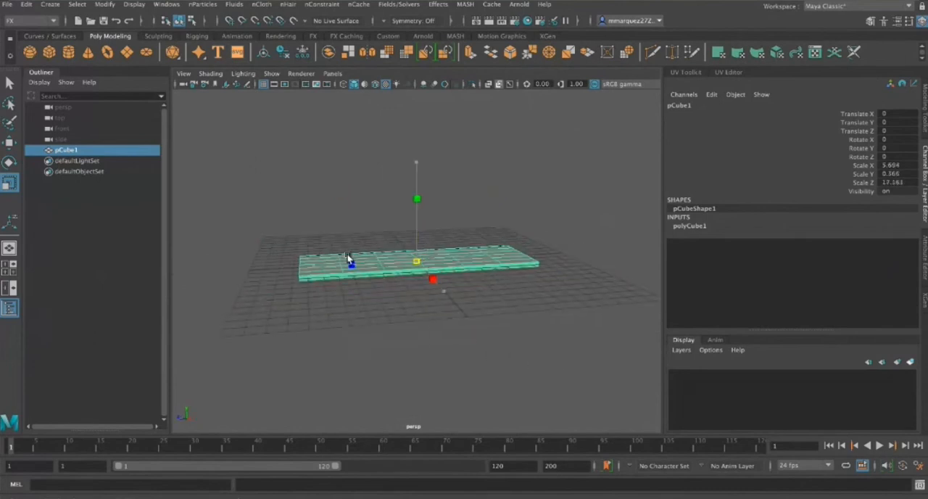
drag(412, 186, 413, 205)
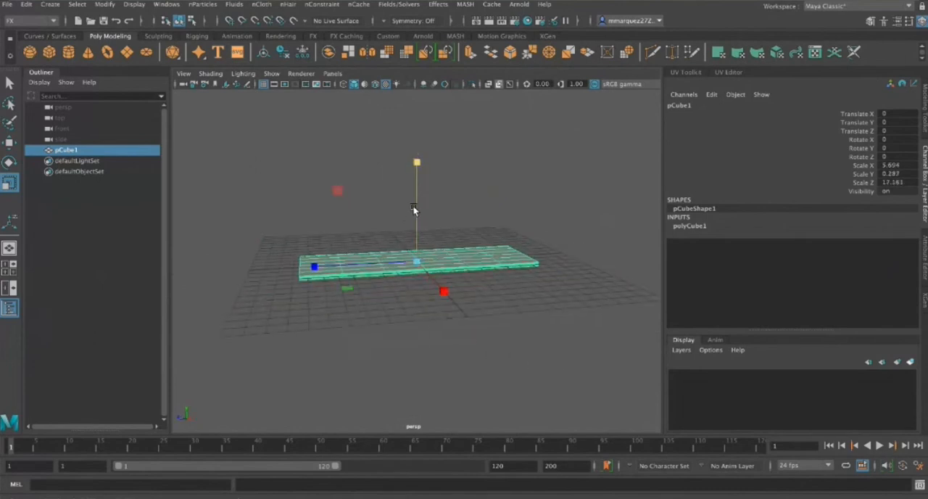
Delete the slab's history and freeze its transformations, and turn it into an nCloth object
click(284, 54)
click(303, 52)
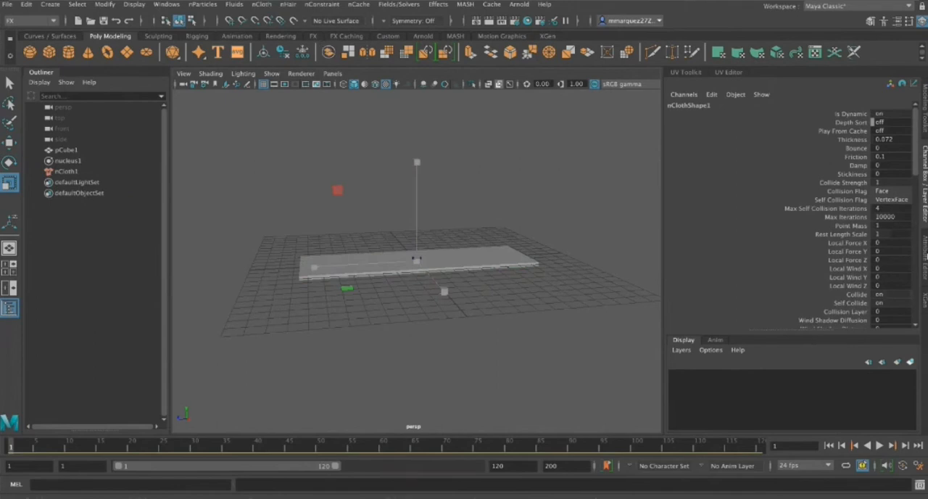
Look through the nClothShape1 attributes, including the dynamic properties and the Force Field Generation section
click(925, 257)
scroll(839, 236, down, 10)
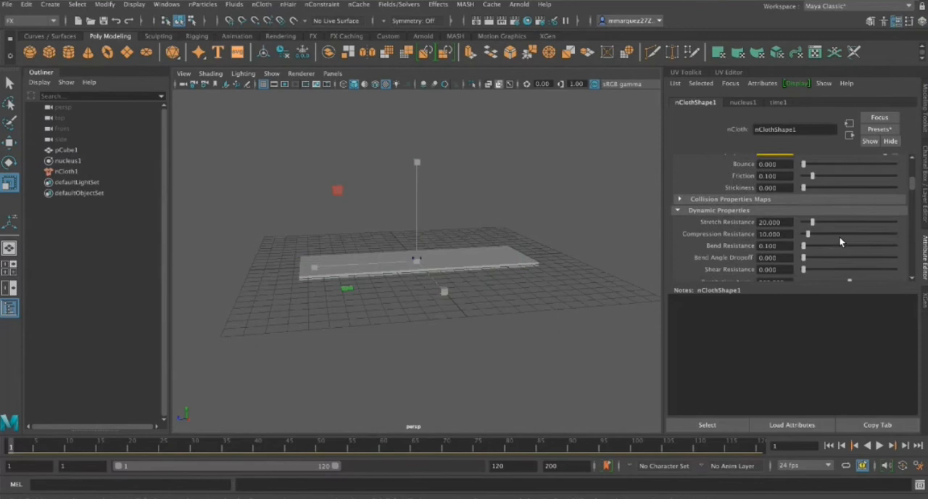
scroll(840, 239, down, 6)
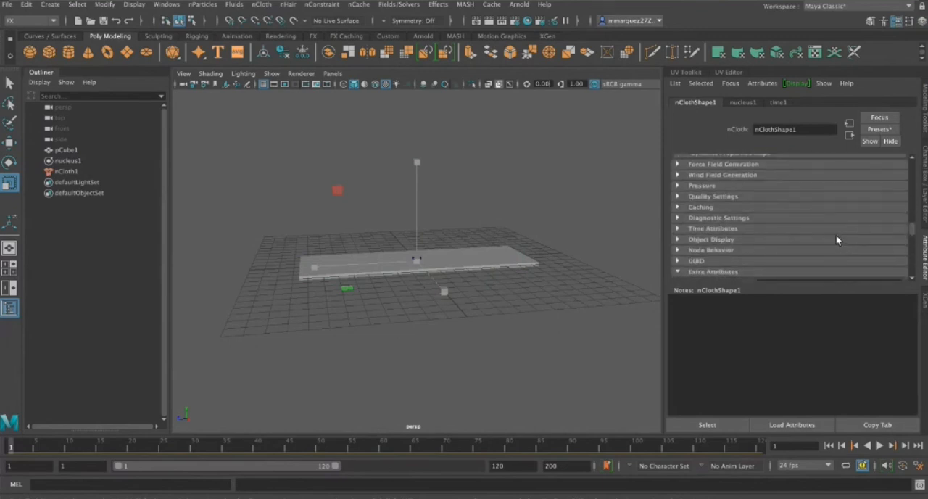
click(681, 163)
click(682, 164)
scroll(776, 259, down, 8)
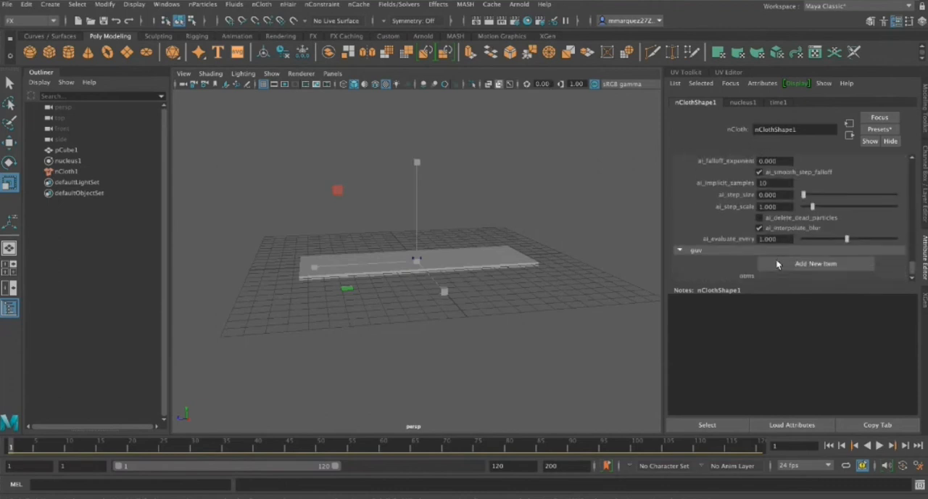
scroll(776, 264, up, 10)
scroll(776, 264, up, 5)
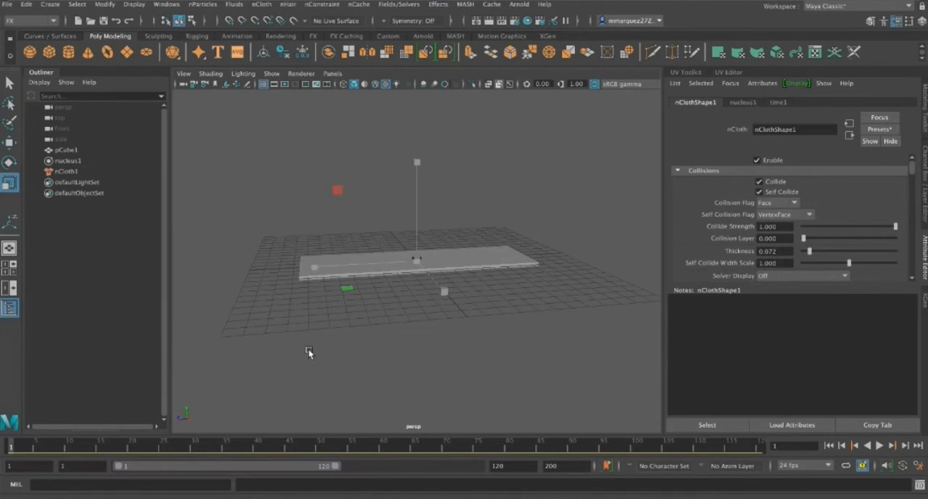
Play the slab's cloth simulation, watch it from above, stop it and return to frame 1
alt+drag(454, 335, 429, 302)
alt+drag(482, 334, 477, 342)
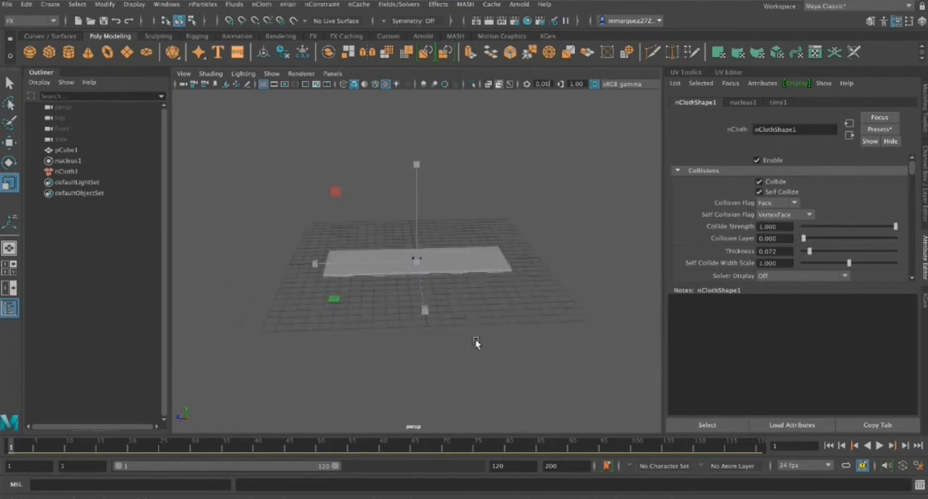
click(879, 446)
alt+drag(603, 366, 599, 396)
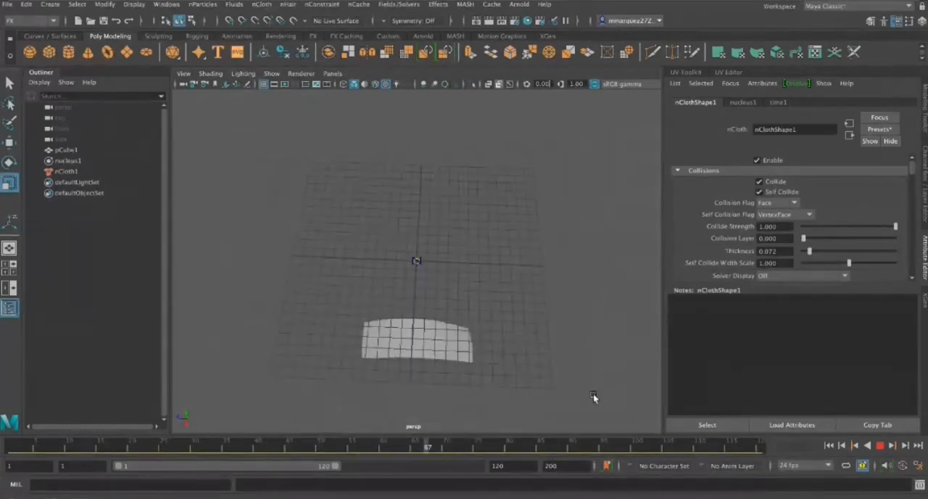
click(879, 446)
click(841, 446)
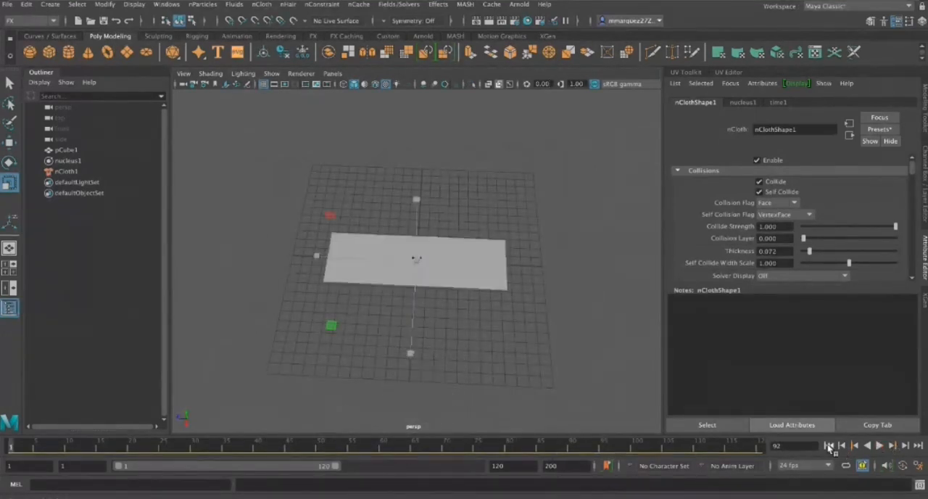
Set the nucleus1 solver's gravity to 0 and test the slab's simulation with a short playback
alt+drag(543, 375, 552, 330)
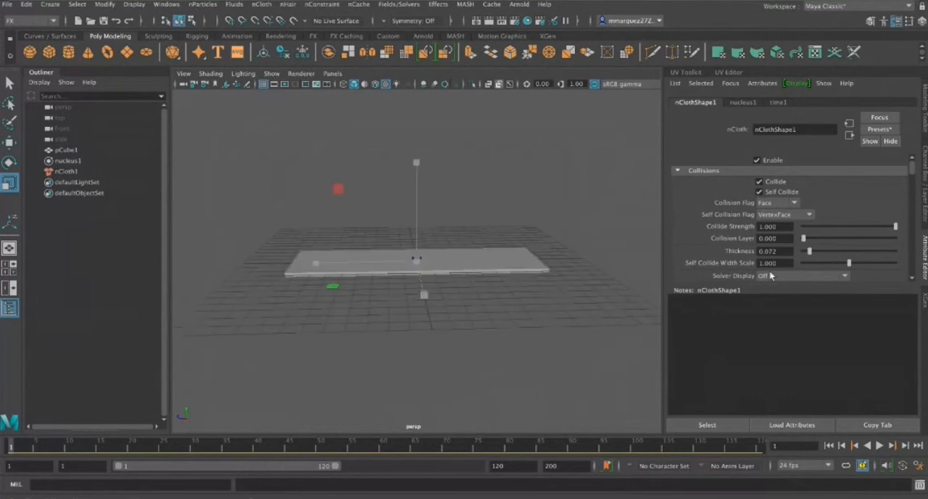
scroll(843, 255, down, 3)
scroll(843, 251, down, 5)
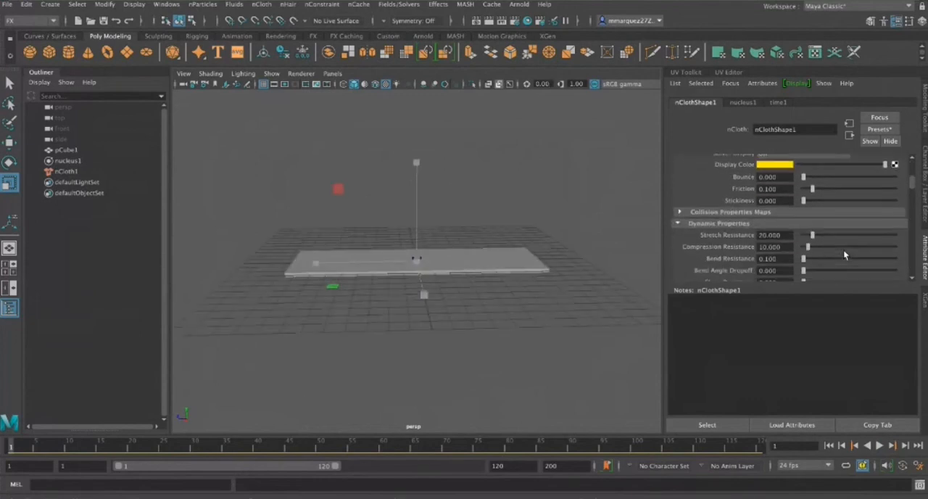
scroll(834, 237, up, 6)
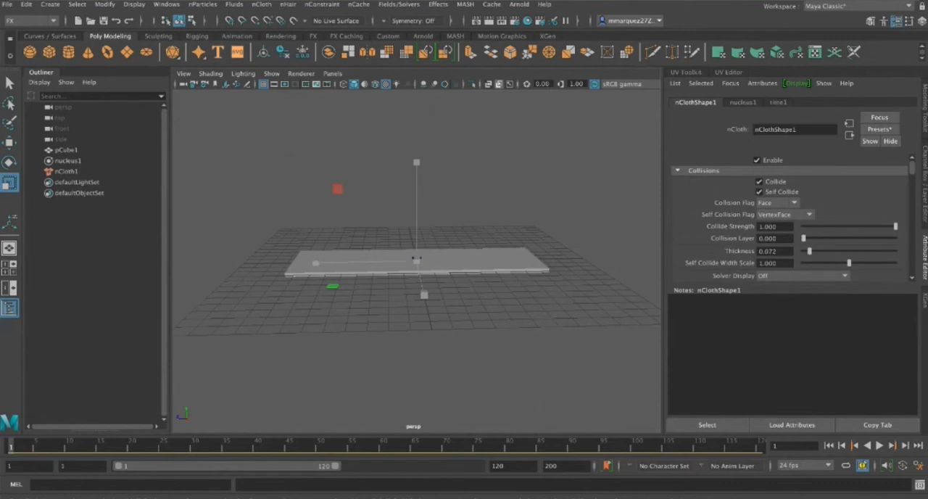
click(743, 102)
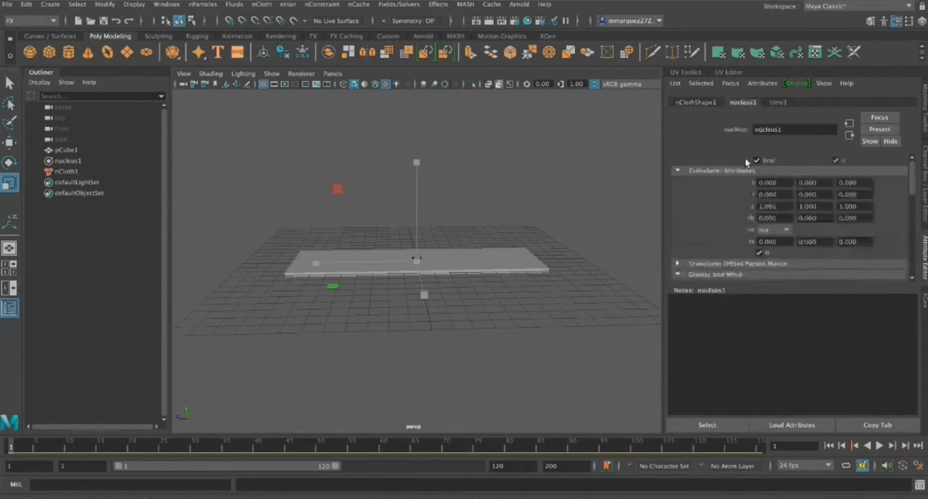
scroll(818, 239, down, 1)
scroll(818, 238, down, 3)
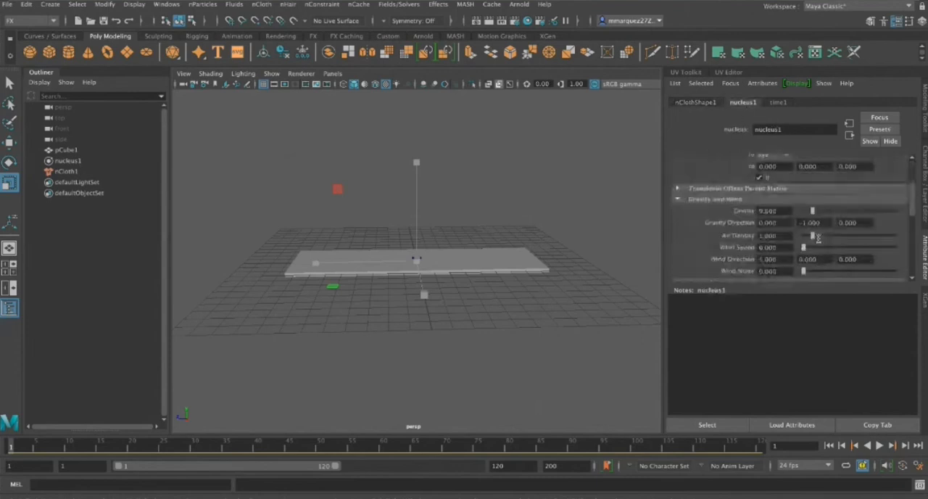
scroll(818, 238, down, 2)
drag(781, 177, 754, 178)
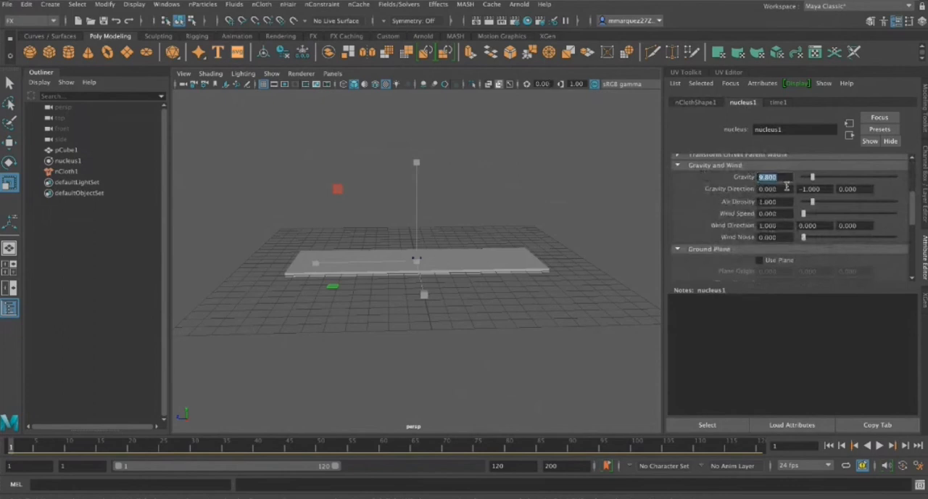
text(0)
key(Return)
scroll(689, 186, up, 3)
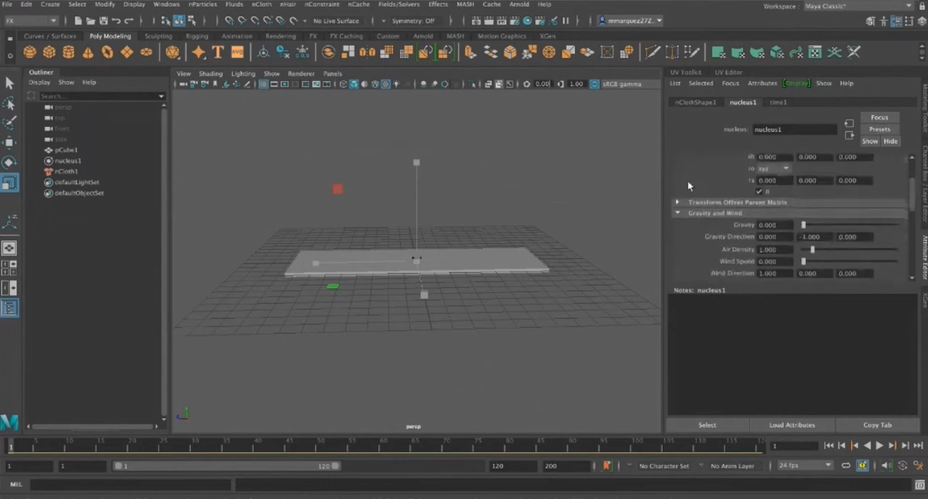
click(880, 446)
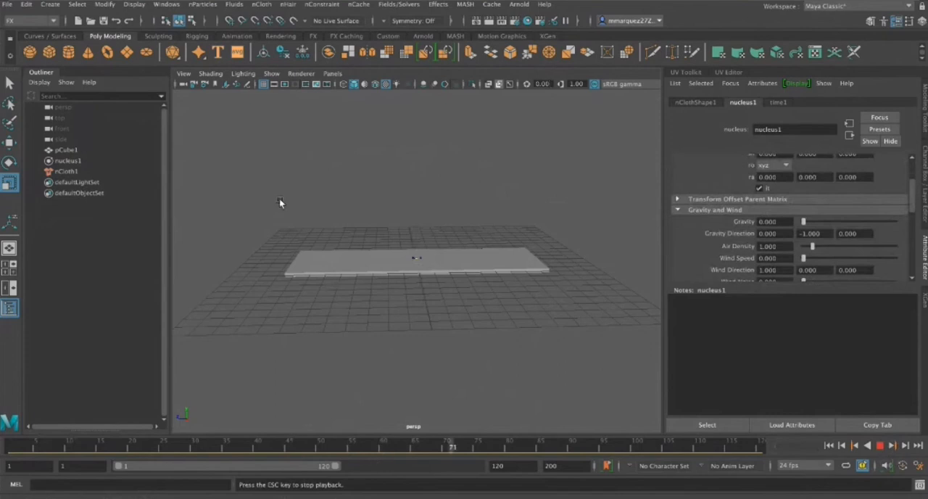
click(880, 446)
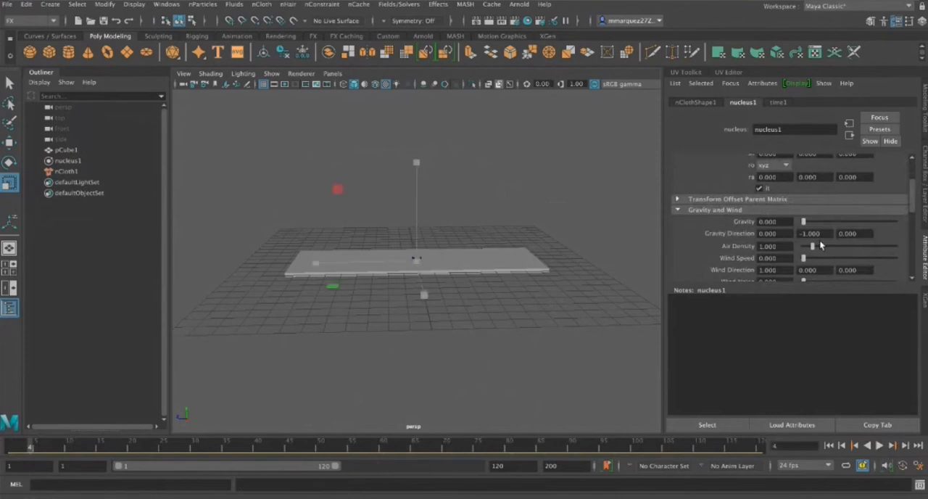
Look through the slab's nClothShape1 attributes, from the dynamic properties to the lower sections, and expand the Pressure settings
click(696, 103)
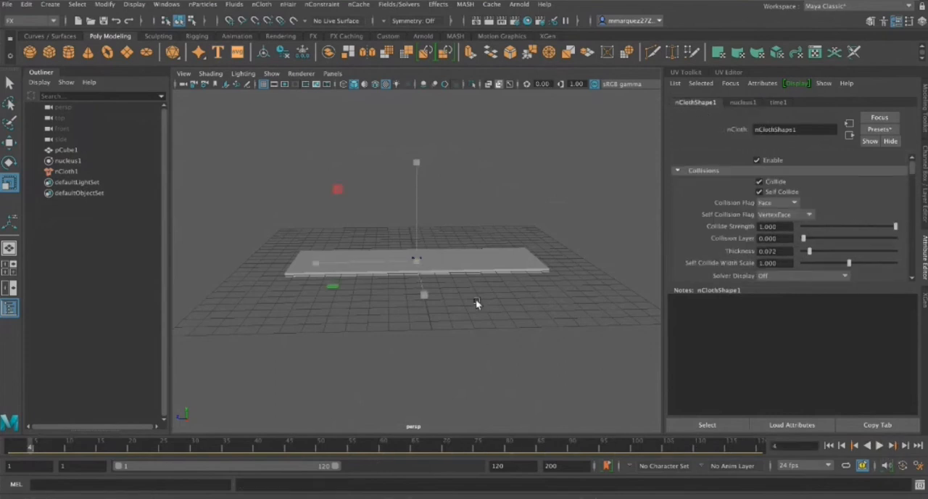
alt+drag(491, 283, 501, 301)
click(498, 271)
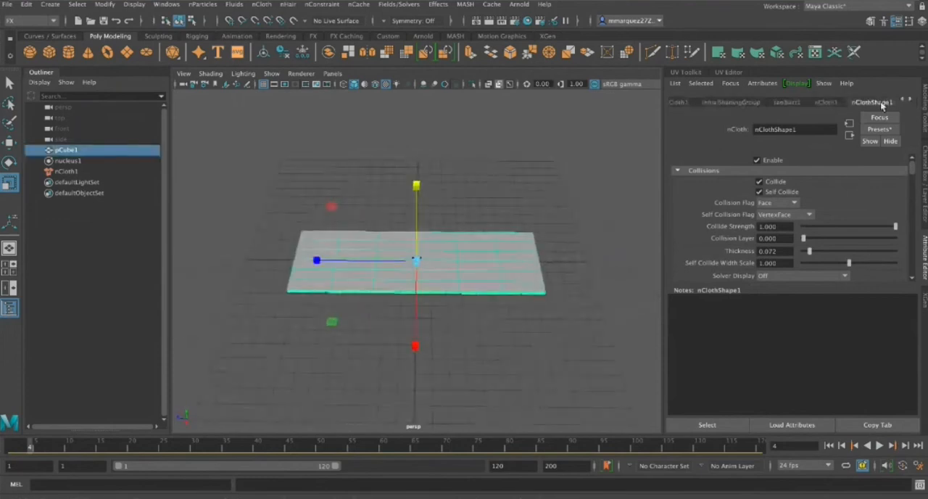
scroll(797, 230, down, 10)
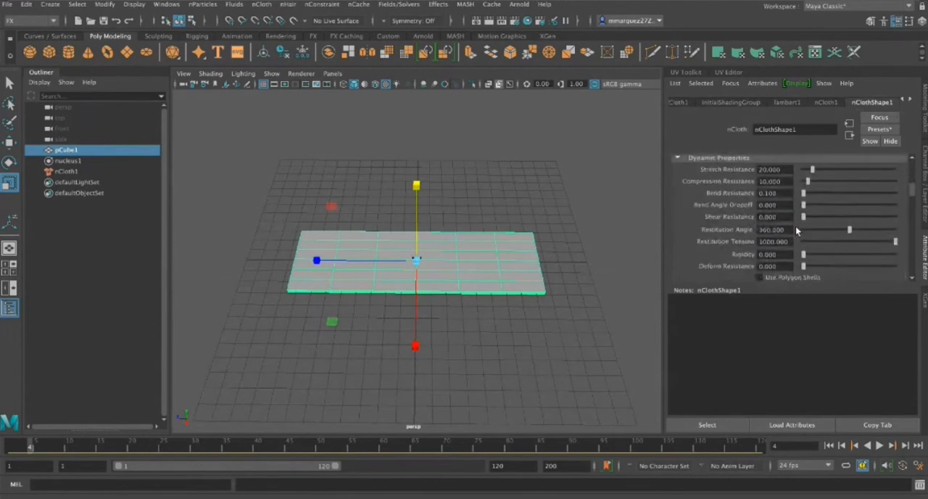
scroll(796, 230, down, 10)
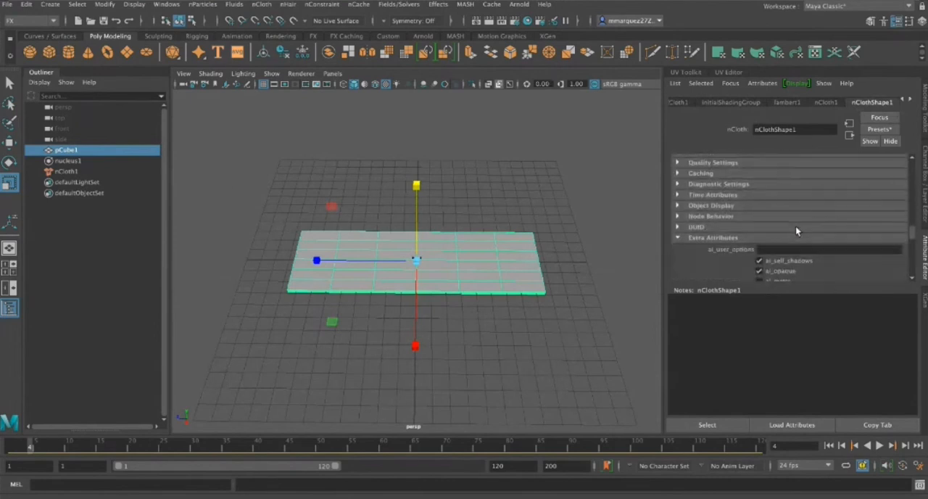
scroll(795, 231, up, 3)
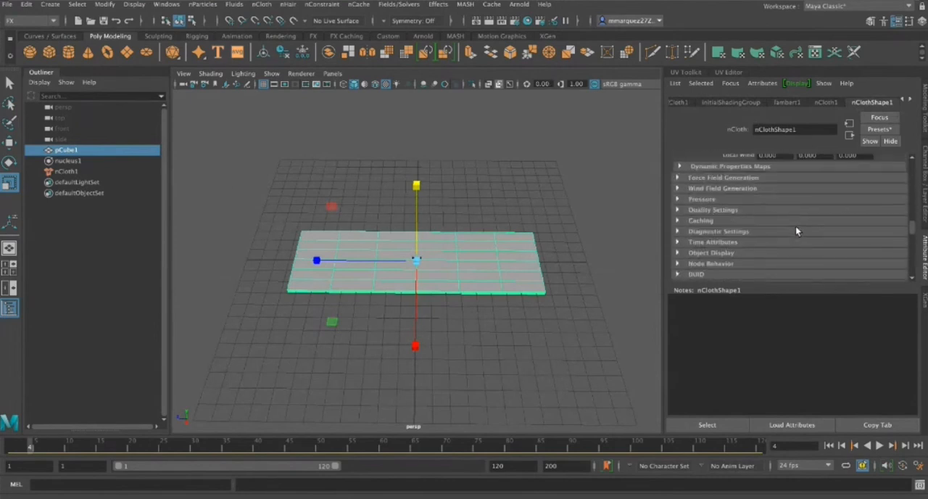
scroll(796, 230, up, 5)
scroll(796, 231, down, 2)
mouse_move(481, 254)
alt+mouse_down()
mouse_move(516, 201)
mouse_move(476, 215)
mouse_move(491, 241)
alt+mouse_up()
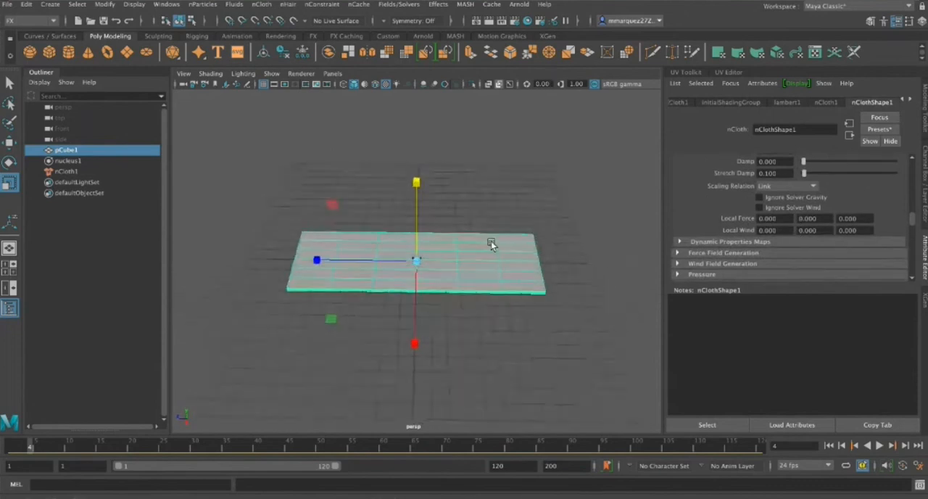
scroll(798, 245, down, 5)
scroll(798, 241, down, 2)
scroll(797, 243, up, 5)
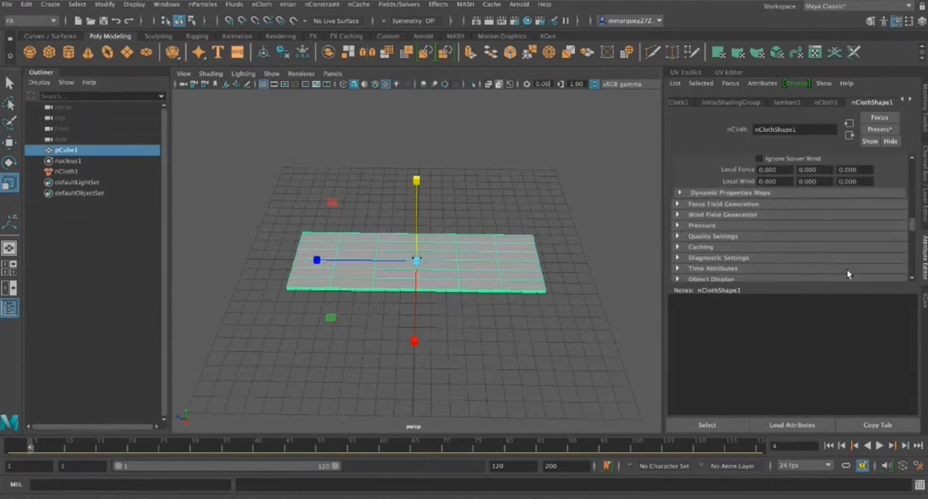
scroll(825, 184, up, 1)
scroll(797, 210, down, 6)
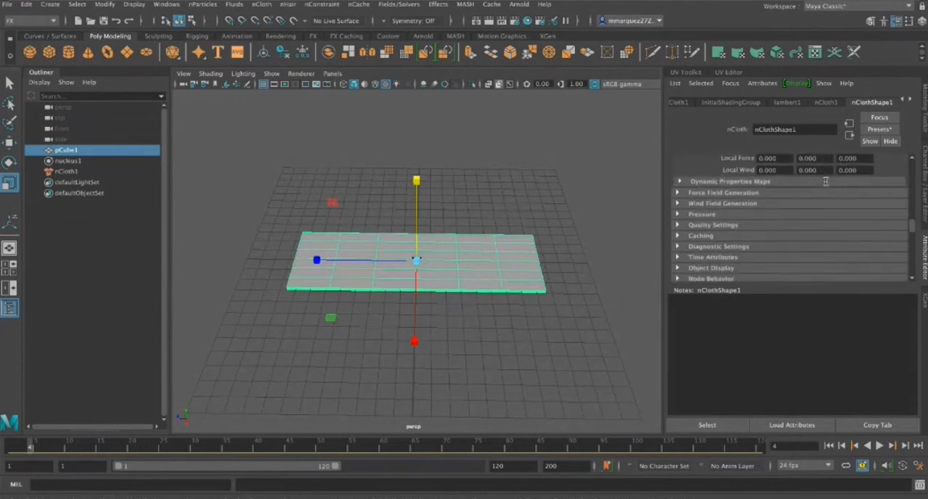
scroll(736, 218, up, 2)
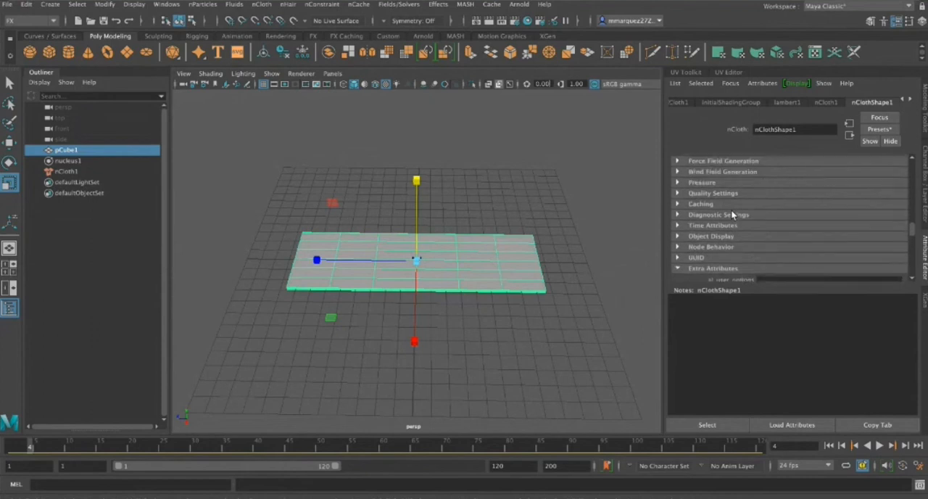
click(677, 182)
scroll(769, 221, down, 1)
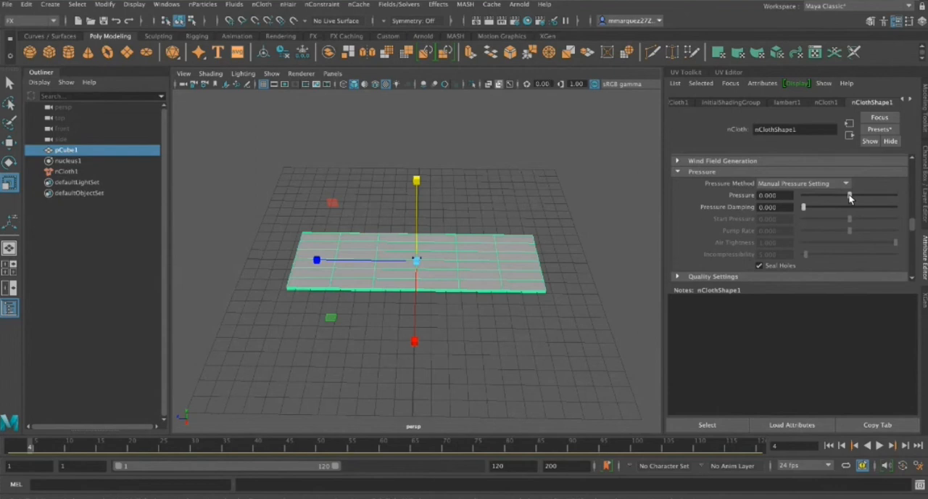
Raise the slab's cloth Pressure to about 0.634 and play the simulation to view the inflation from the side
drag(851, 194, 877, 199)
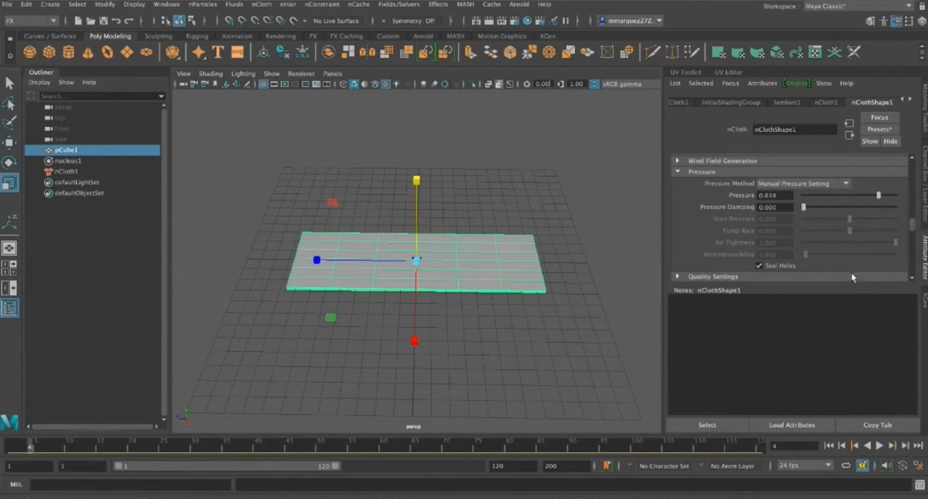
click(879, 446)
alt+drag(532, 349, 642, 295)
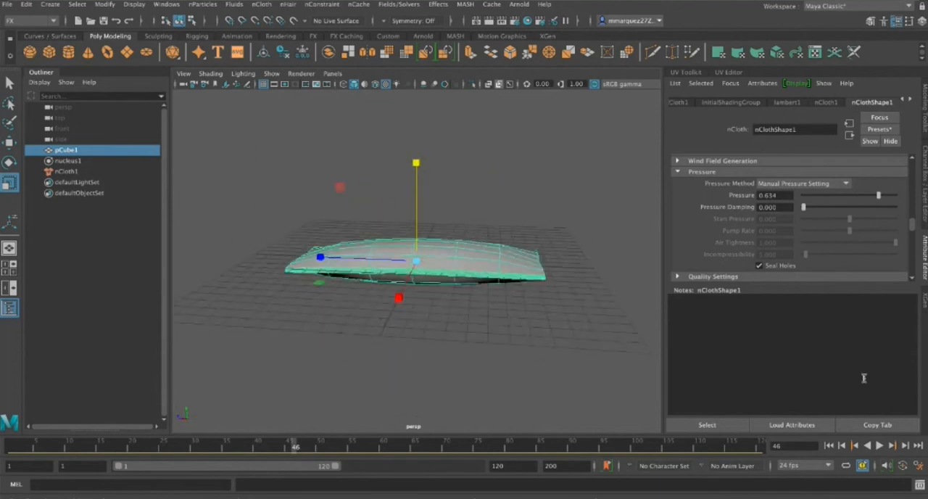
Return to frame 1, set the slab's Pressure to about 0.183, and play the simulation until the slab is inflated at frame 102
click(828, 445)
drag(881, 196, 859, 196)
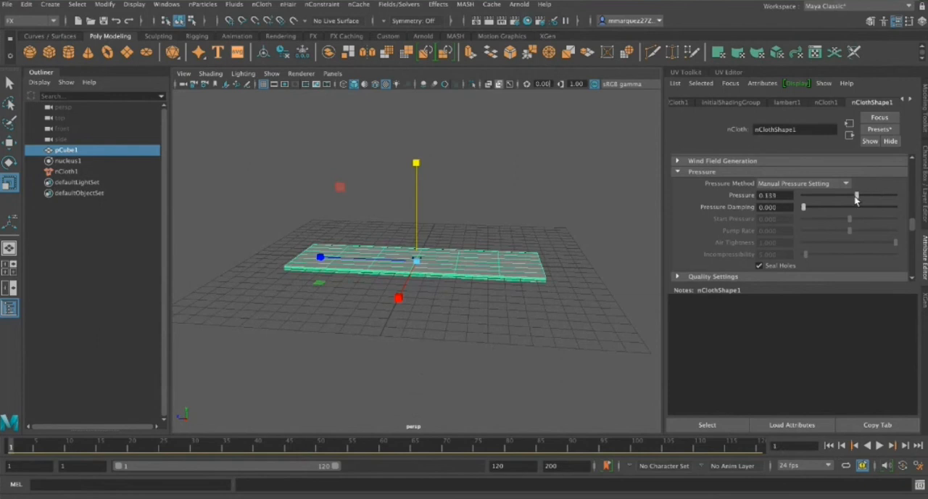
click(880, 445)
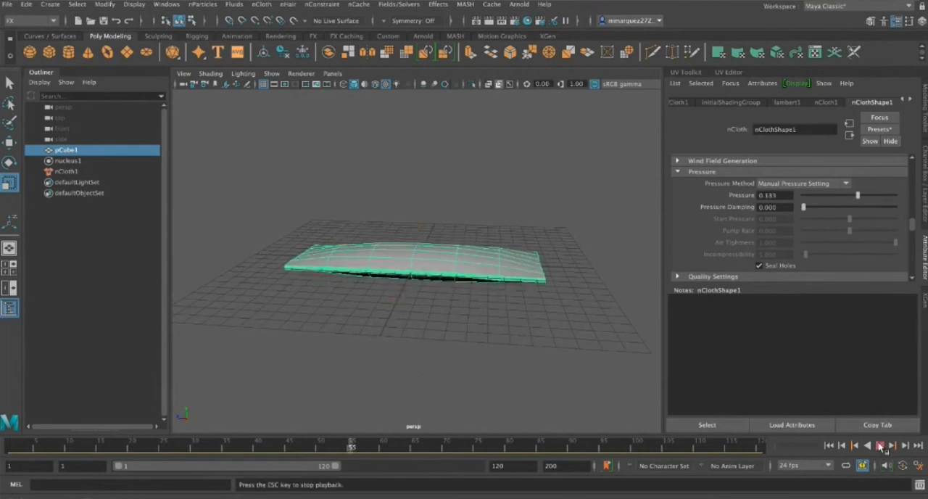
click(879, 445)
mouse_move(532, 343)
alt+mouse_down()
mouse_move(683, 328)
mouse_move(724, 307)
mouse_move(483, 268)
mouse_move(486, 330)
mouse_move(520, 346)
mouse_move(535, 382)
mouse_move(559, 367)
mouse_move(536, 326)
mouse_move(541, 332)
alt+mouse_up()
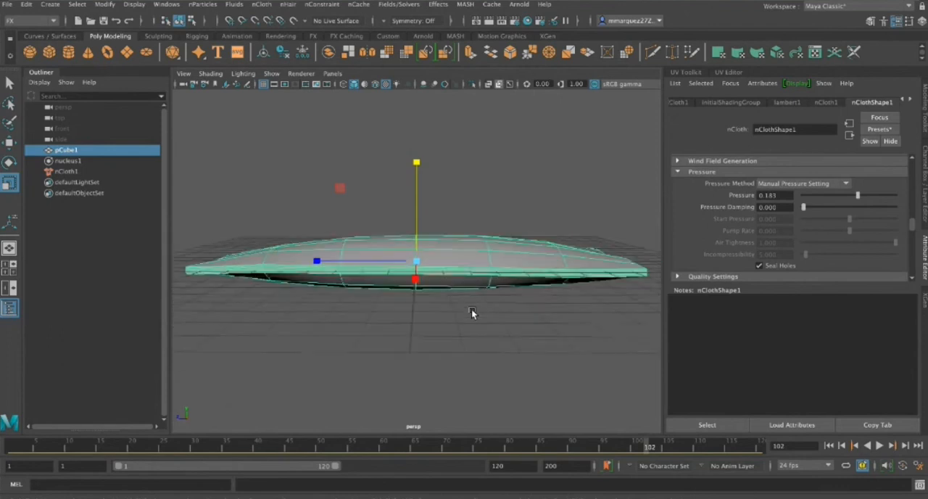
alt+drag(472, 308, 514, 352)
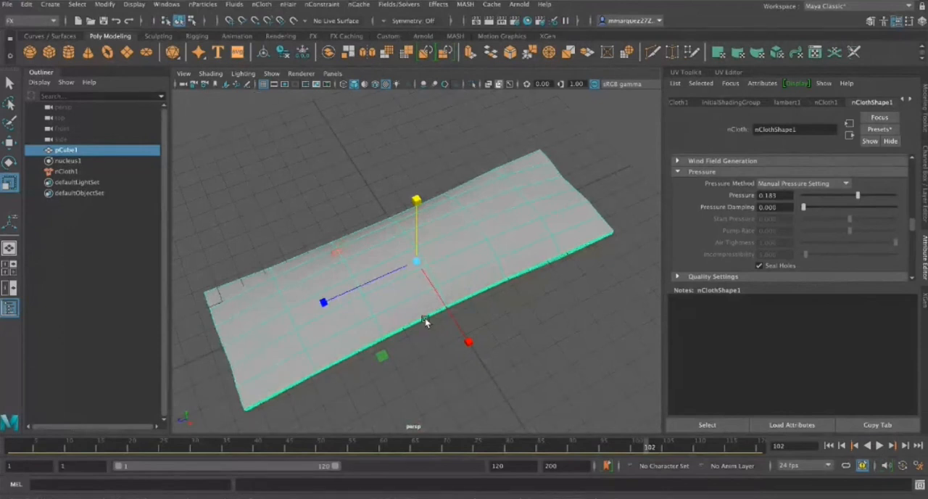
Duplicate the inflated slab, move the copy beside the original, and delete the copy
key(ctrl+d)
key(w)
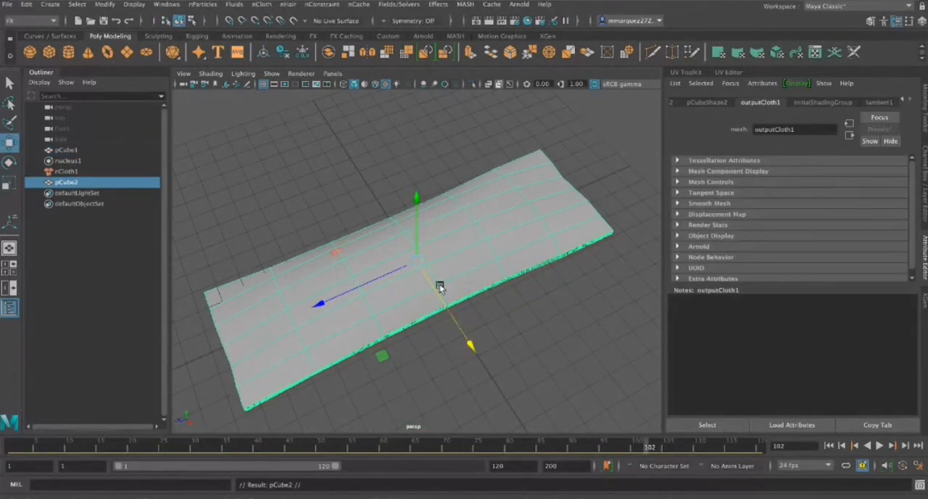
drag(437, 285, 507, 399)
scroll(508, 399, down, 3)
scroll(518, 317, down, 8)
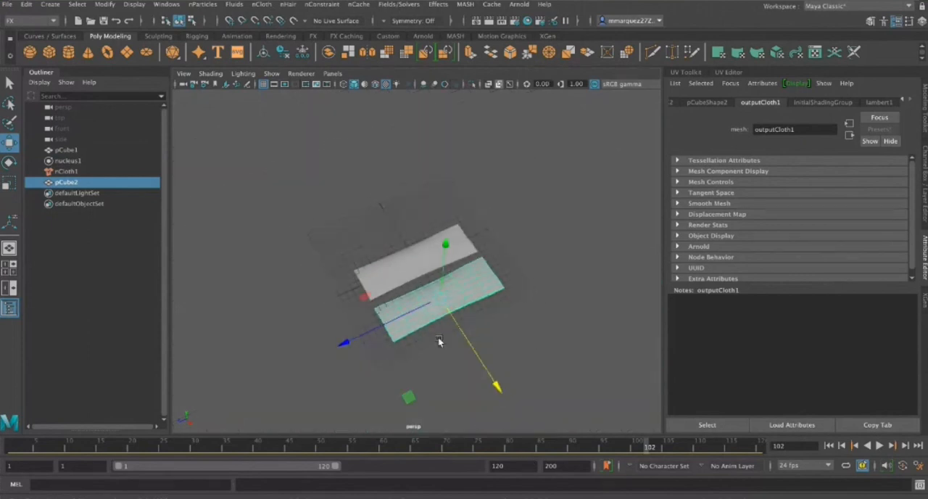
scroll(438, 337, up, 2)
key(Delete)
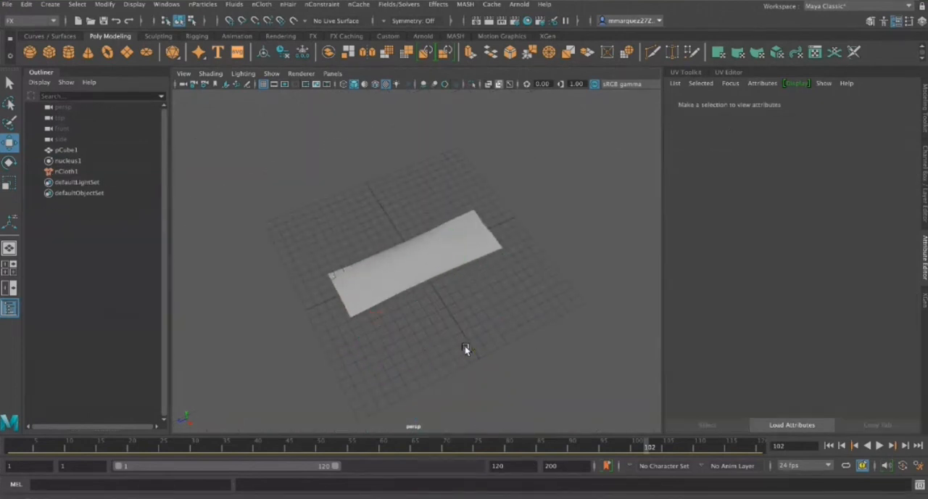
Delete the inflated slab's history, freeze its transformations, and return to frame 1
click(400, 260)
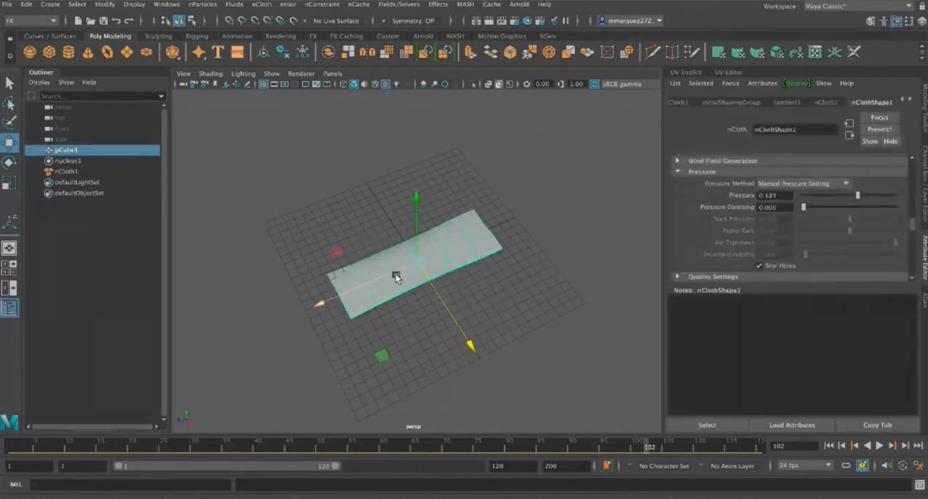
mouse_move(403, 270)
alt+mouse_down()
mouse_move(408, 244)
mouse_move(472, 242)
mouse_move(414, 249)
mouse_move(416, 296)
mouse_move(404, 272)
alt+mouse_up()
scroll(404, 272, up, 5)
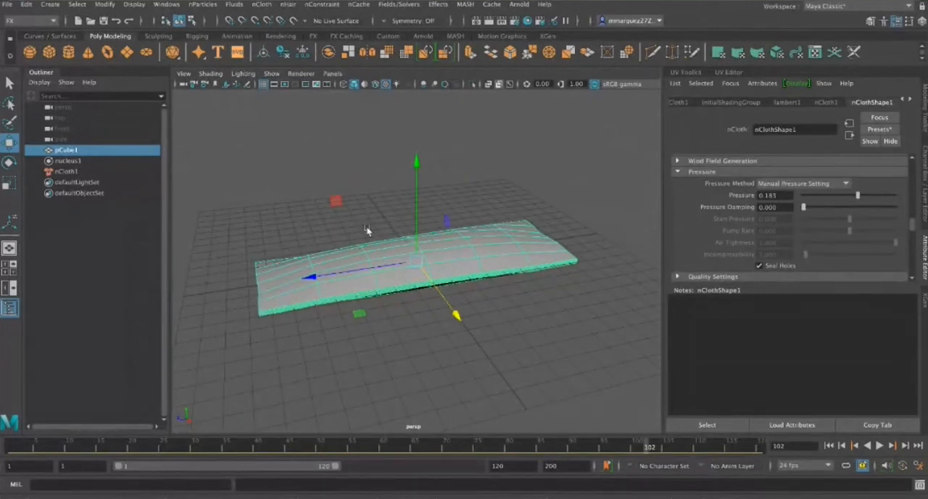
click(303, 53)
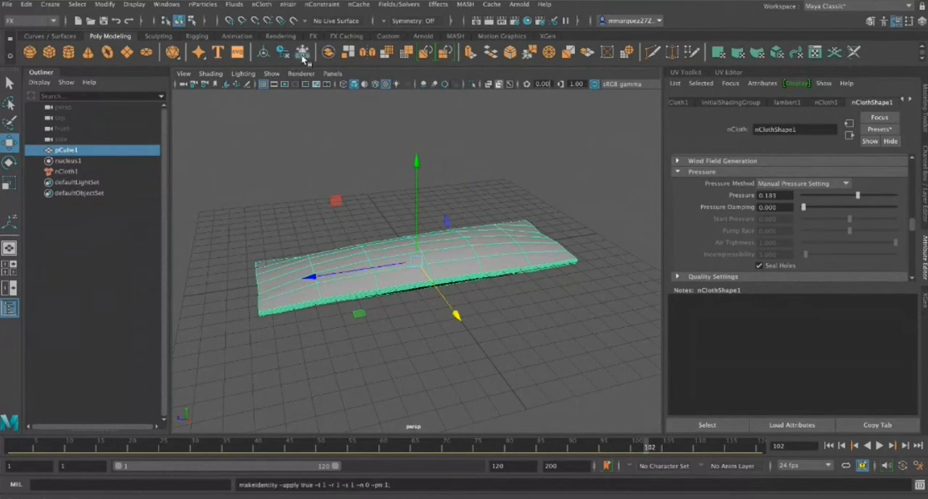
click(831, 445)
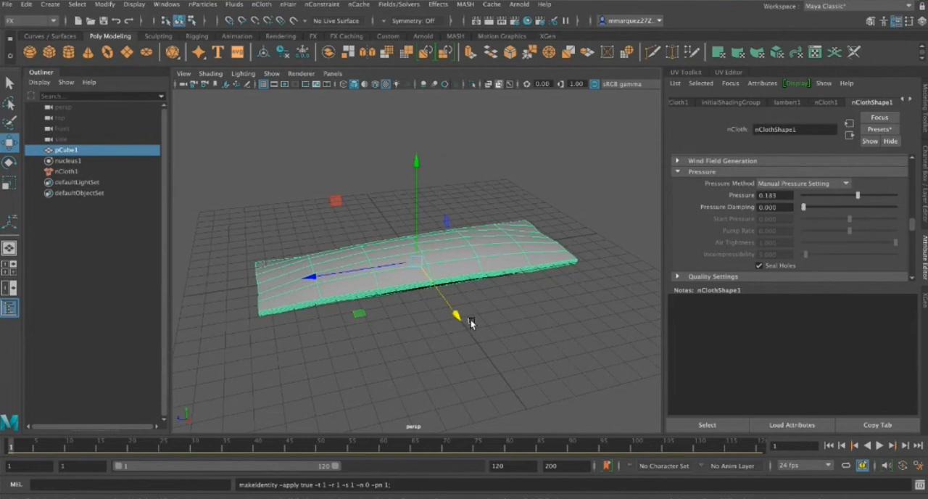
Display the inflated slab with smooth mesh preview and inspect its shape from the side
alt+drag(449, 327, 416, 342)
scroll(433, 327, up, 3)
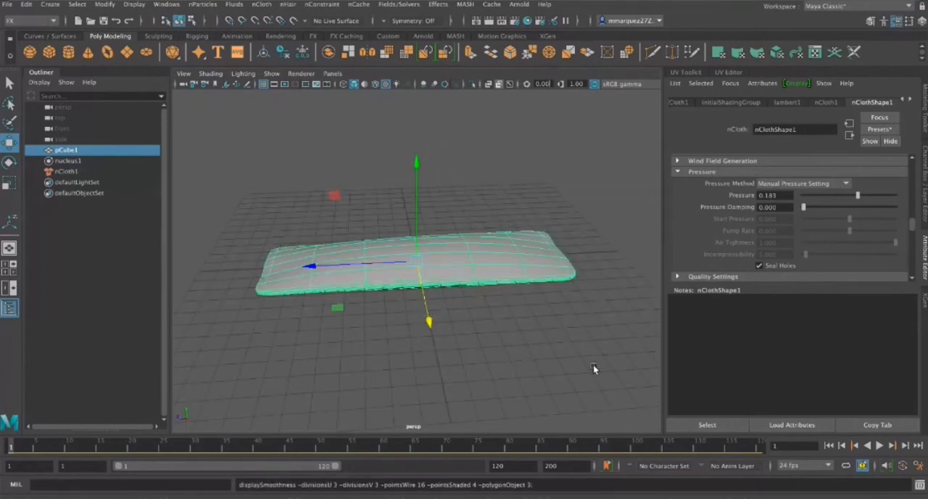
mouse_move(586, 343)
alt+mouse_down()
mouse_move(522, 315)
mouse_move(512, 278)
mouse_move(532, 235)
mouse_move(567, 342)
mouse_move(626, 331)
mouse_move(442, 352)
mouse_move(536, 335)
mouse_move(582, 292)
mouse_move(587, 328)
alt+mouse_up()
Create a polygon cube at the origin and move the inflated slab away from it
click(48, 53)
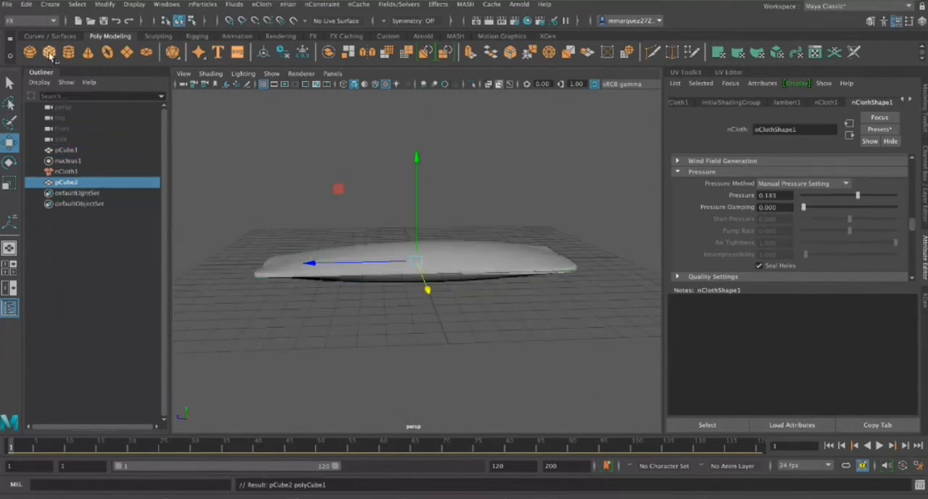
click(468, 252)
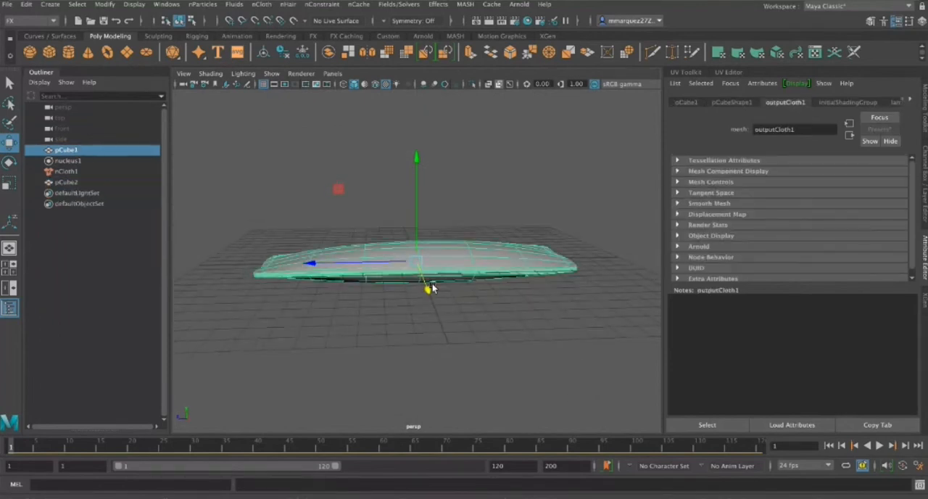
Scale the new cube up uniformly to about 4.745
click(413, 263)
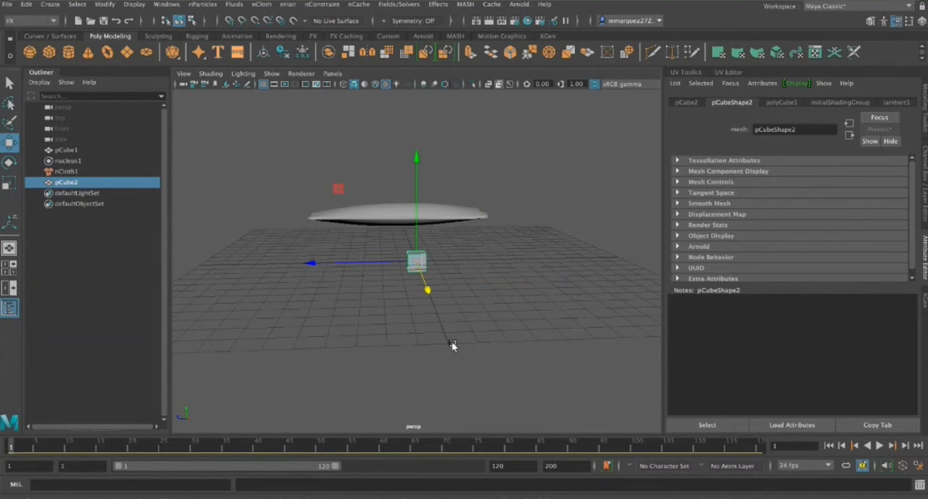
key(r)
middle_drag(452, 341, 473, 268)
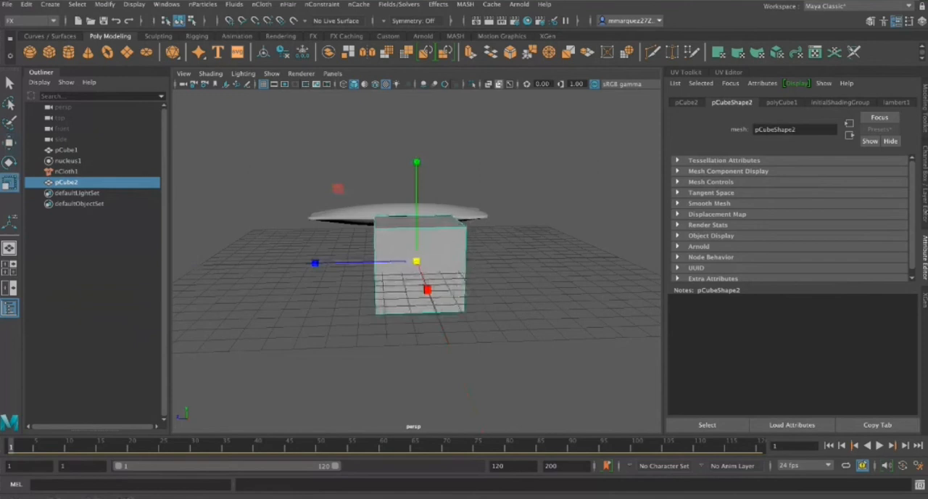
Set the cube's Subdivisions Width, Height and Depth to 8 and flatten the cube vertically into a thin slab
key(ctrl+a)
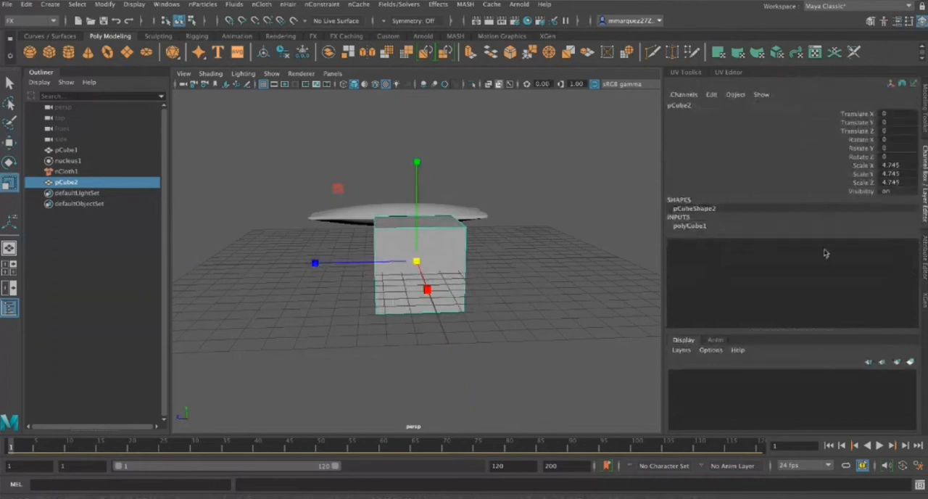
click(699, 229)
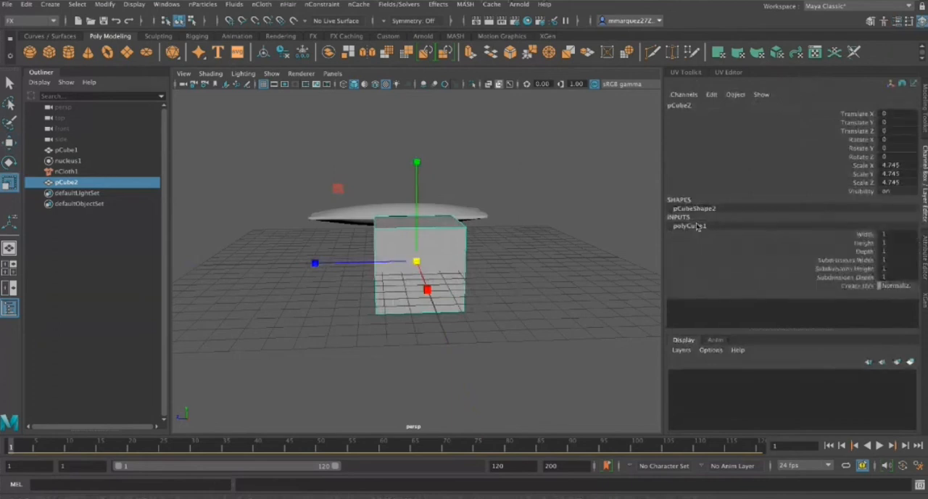
drag(898, 279, 892, 262)
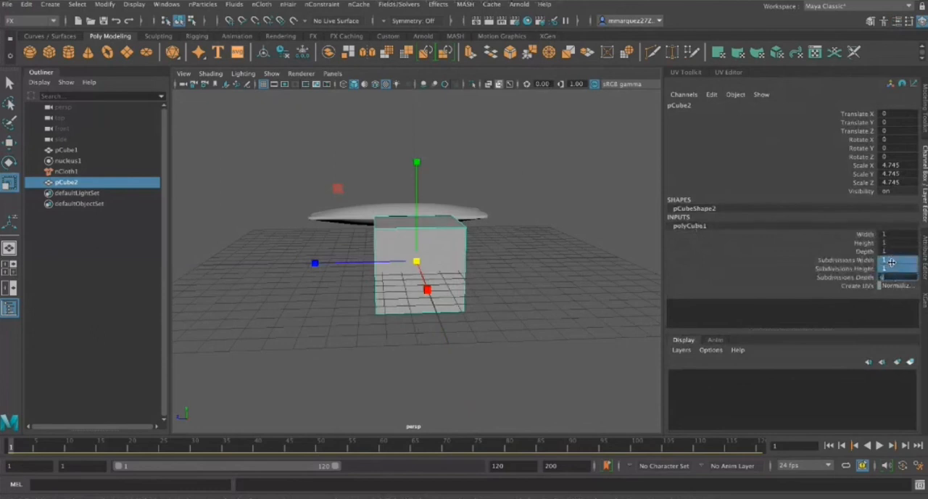
text(40)
key(Return)
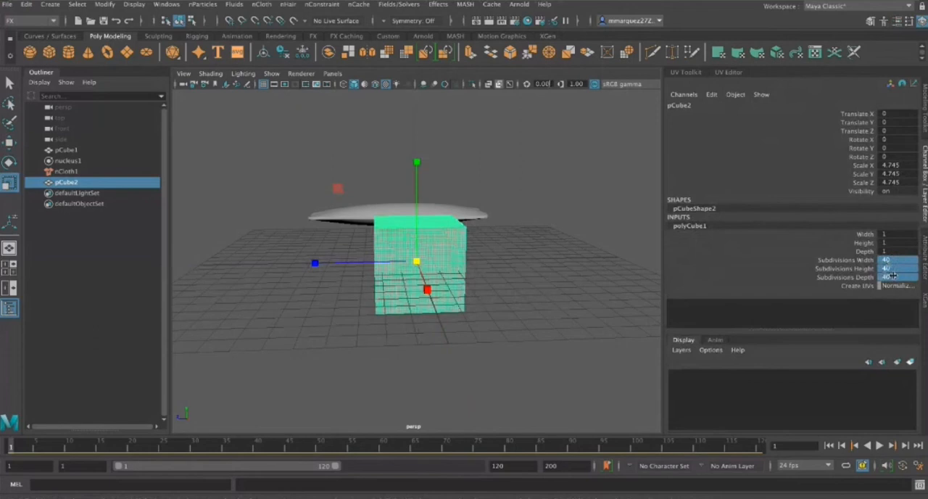
drag(863, 277, 874, 248)
drag(886, 278, 884, 263)
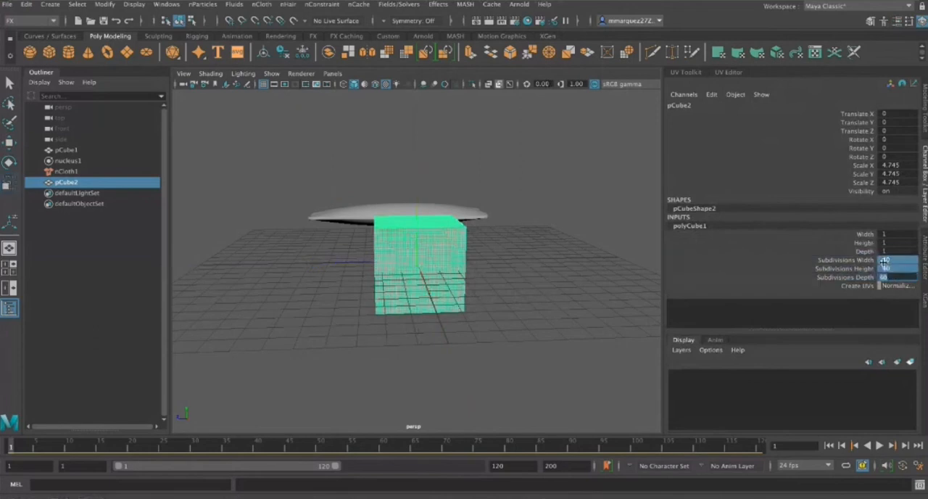
text(8)
key(Return)
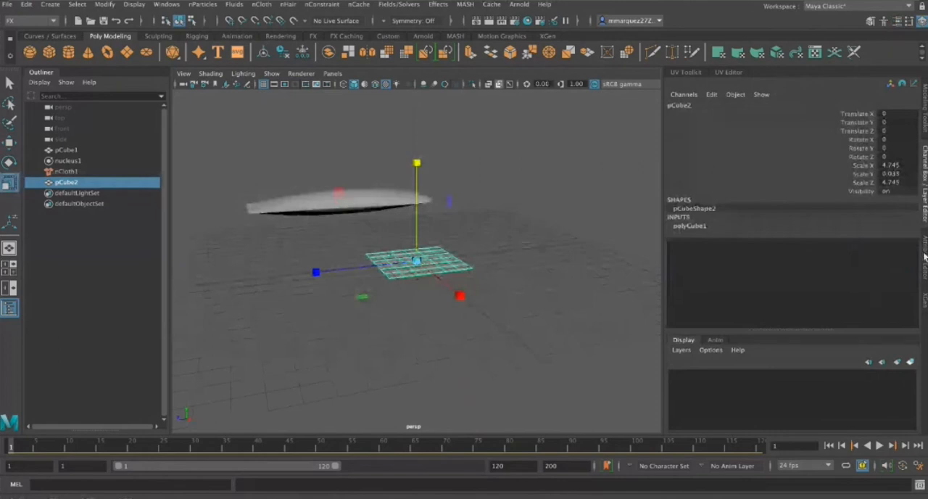
Turn the new flat slab into an nCloth with Pressure about 0.756 and play the simulation to inflate it
click(925, 254)
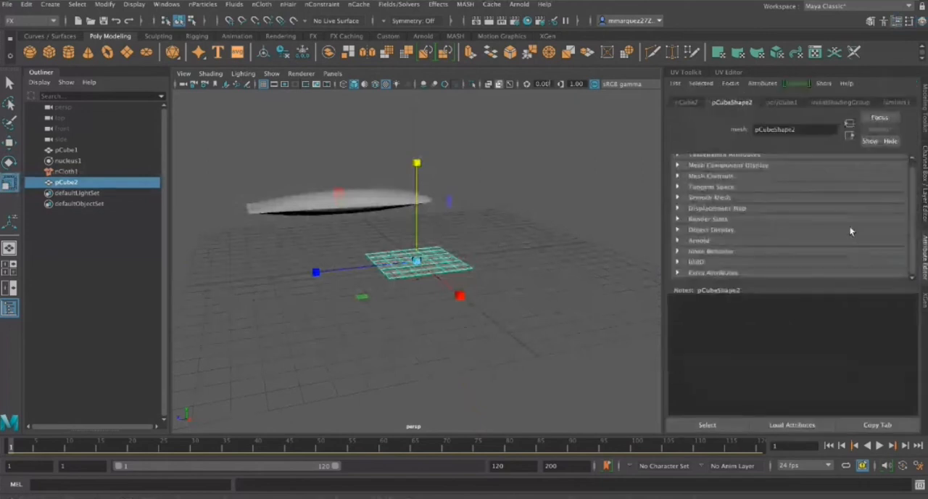
scroll(851, 230, up, 1)
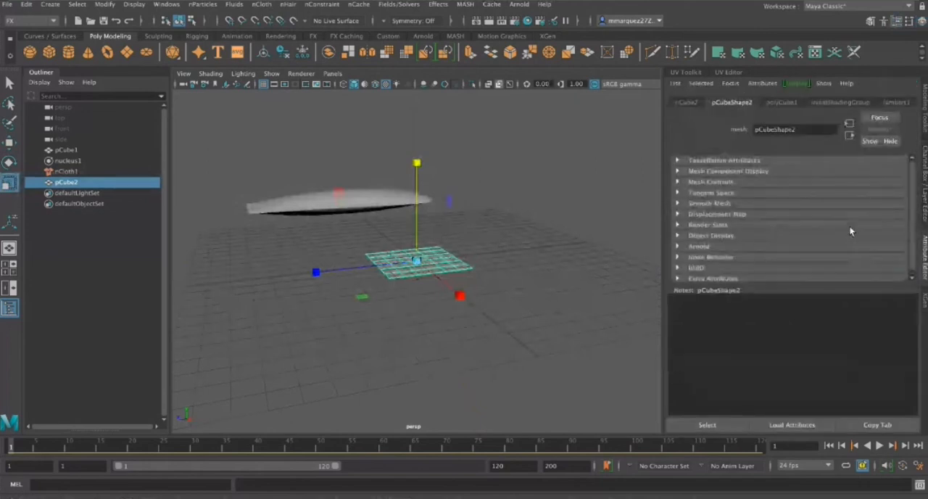
scroll(849, 225, down, 1)
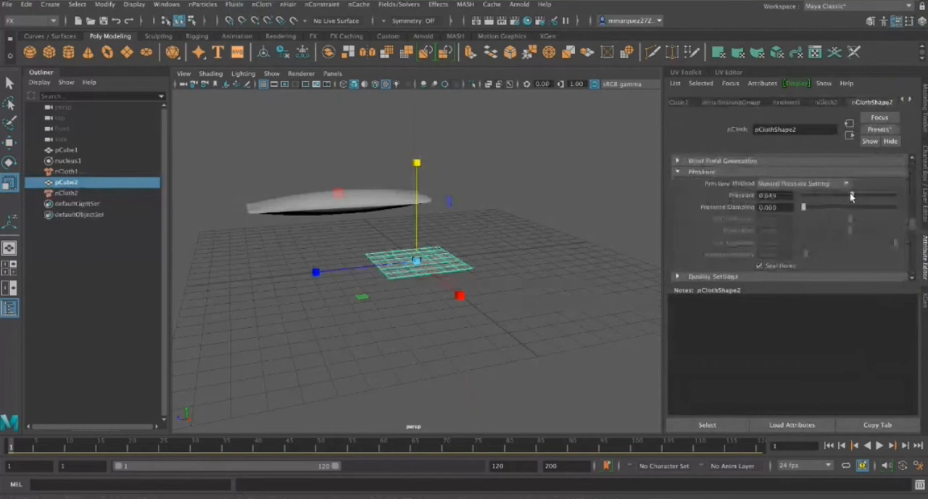
drag(852, 196, 884, 195)
key(alt+v)
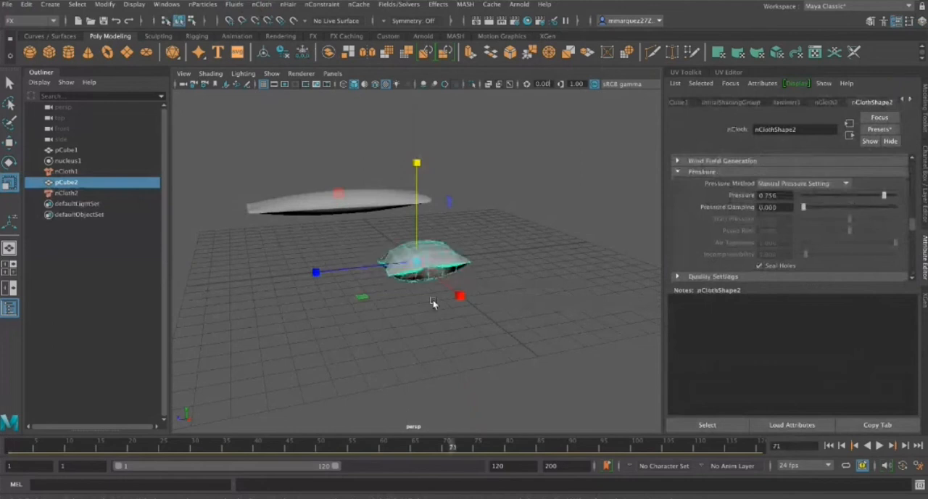
Inspect the inflated pillow from the sides and above, and return the timeline to the first frame
alt+drag(585, 303, 422, 302)
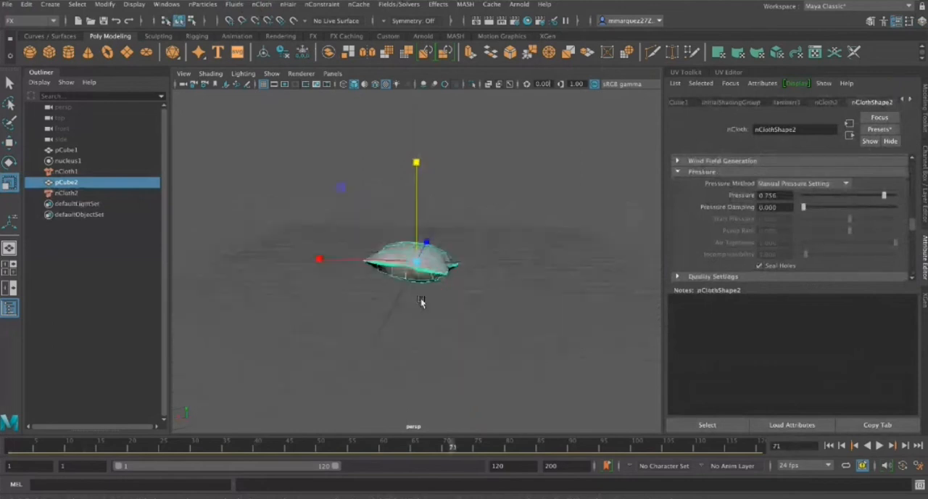
alt+right_drag(421, 301, 498, 355)
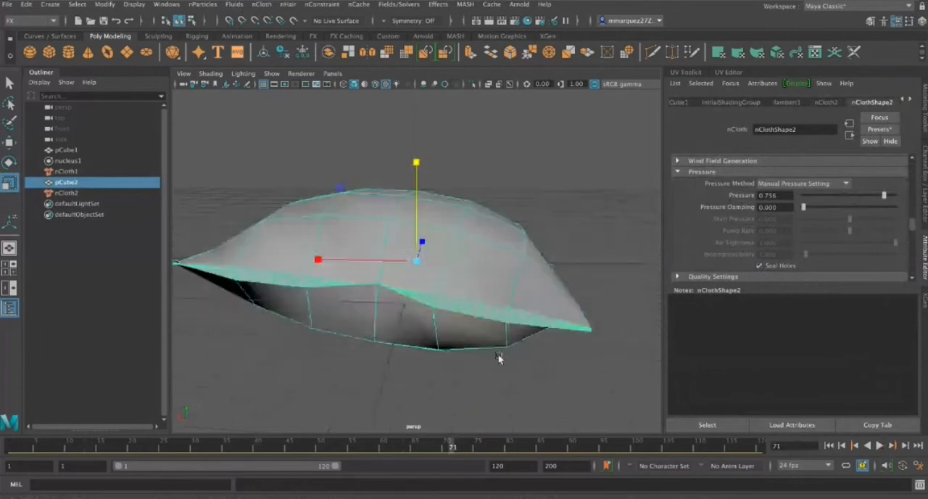
alt+drag(498, 355, 626, 360)
alt+right_drag(626, 360, 476, 285)
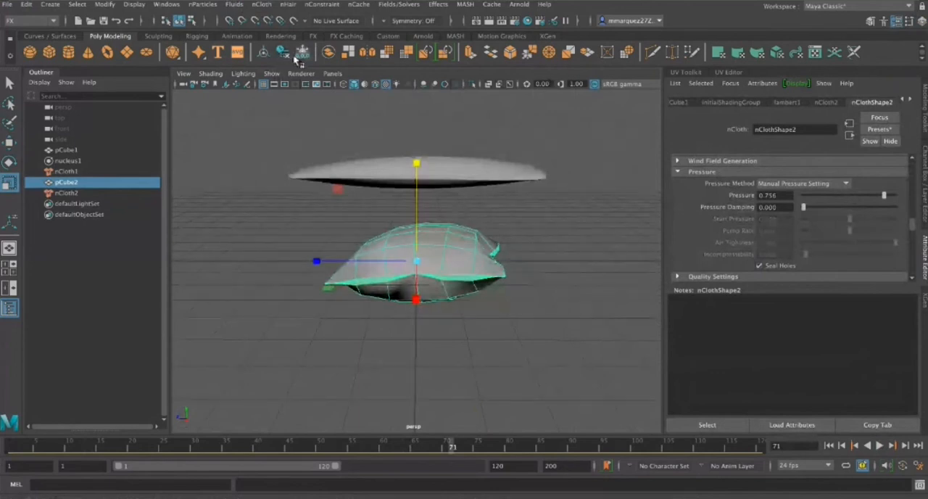
alt+drag(495, 368, 529, 310)
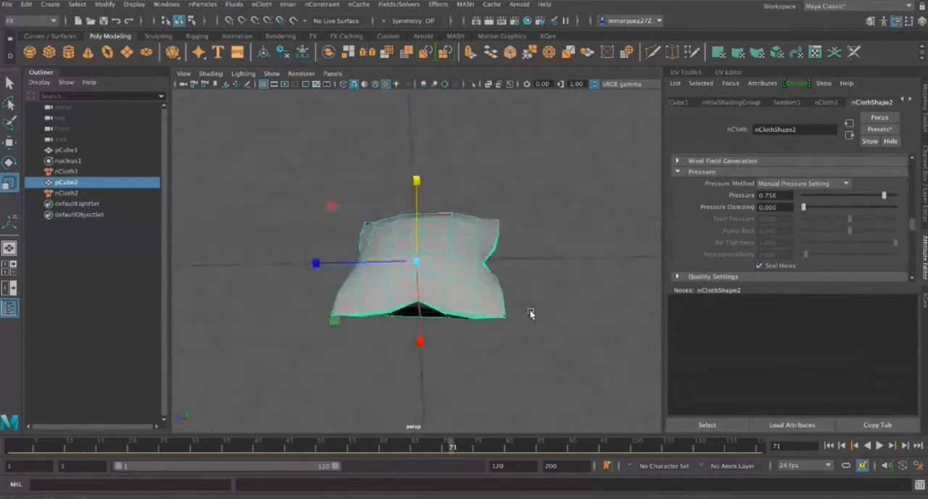
click(841, 446)
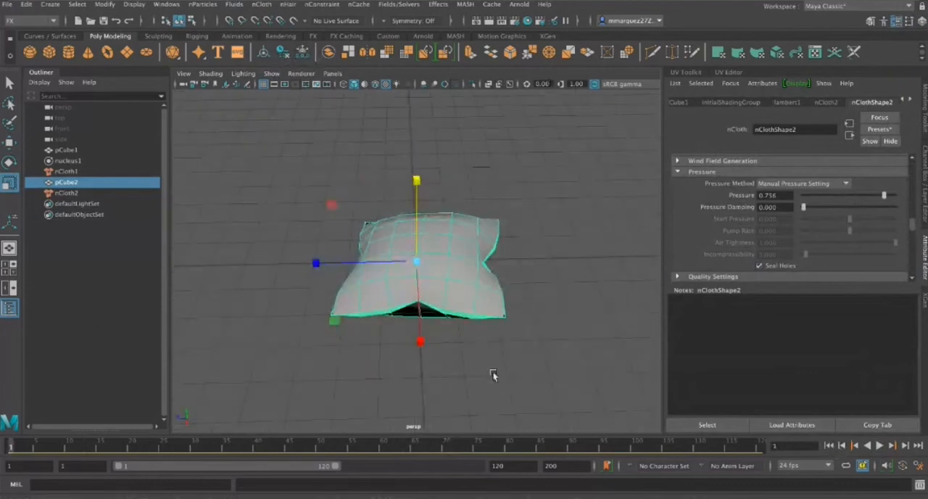
alt+drag(560, 348, 486, 365)
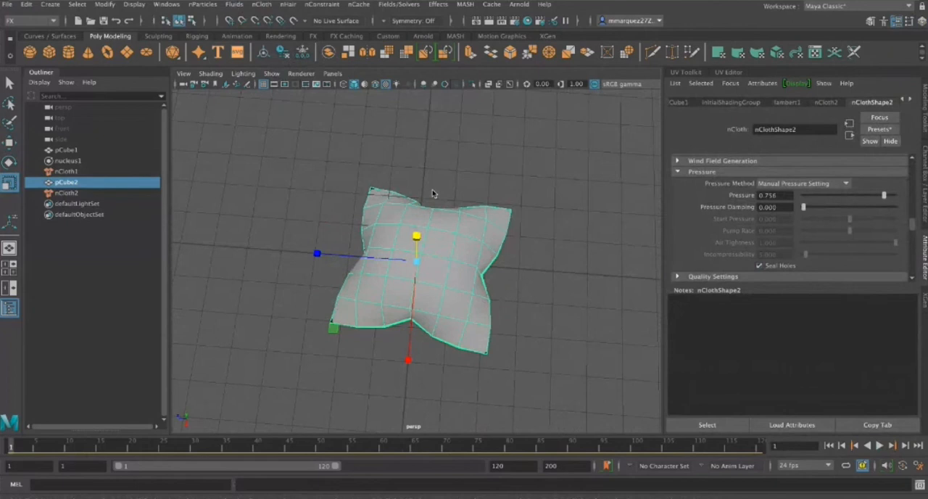
Reshape the pillow in vertex mode with soft selection, pulling the indented edge midpoints outward and moving the centre of the upper face
click(532, 347)
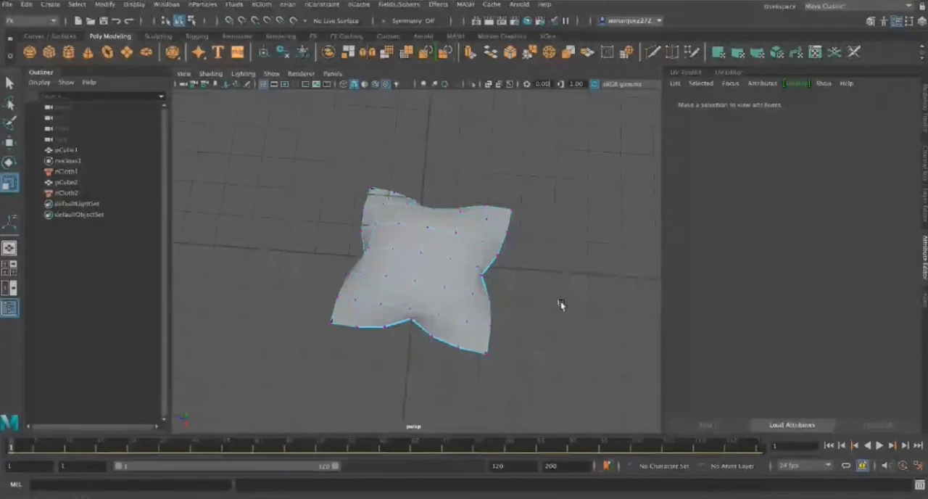
alt+drag(560, 304, 445, 344)
click(428, 291)
key(w)
alt+drag(566, 331, 469, 375)
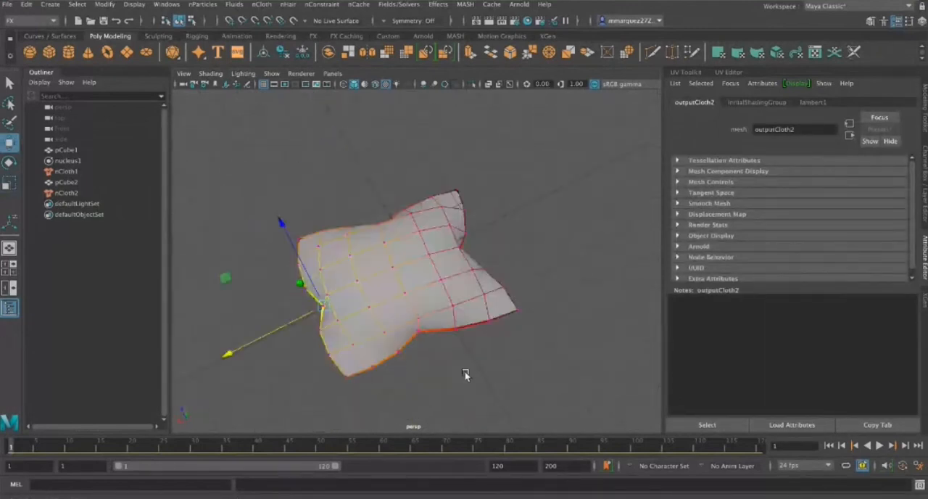
click(418, 329)
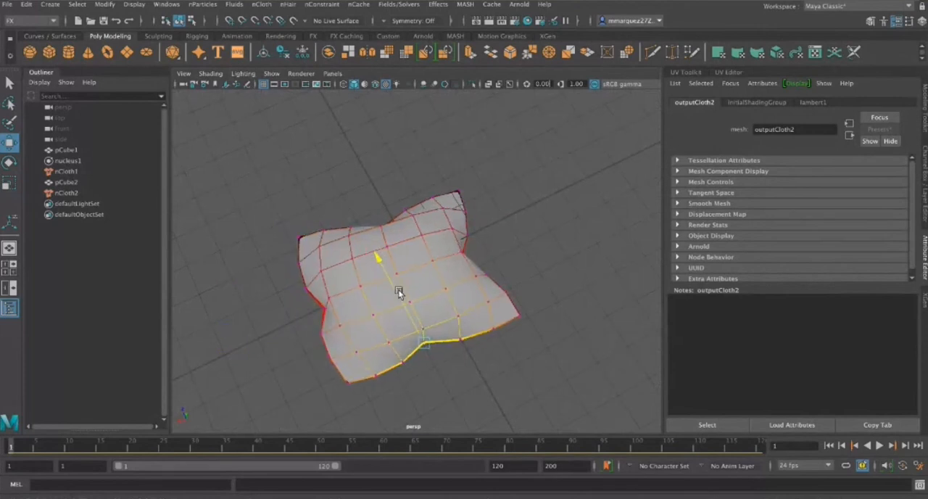
click(403, 271)
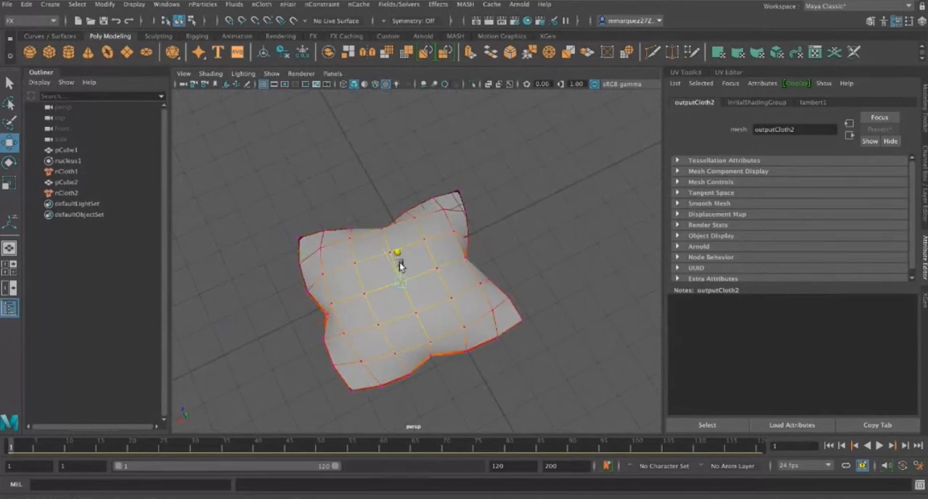
Rotate the softly selected vertices on the pillow's upper face to tilt it, and return to object selection
alt+drag(419, 312, 573, 268)
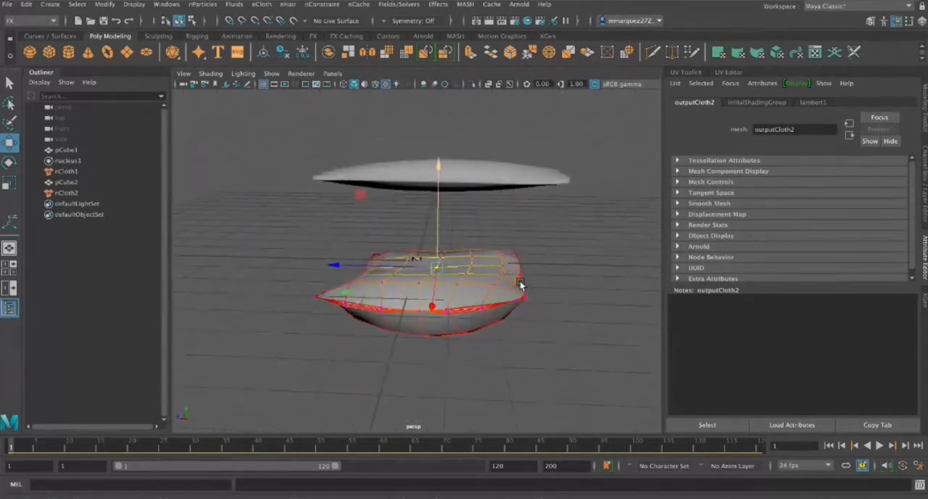
key(e)
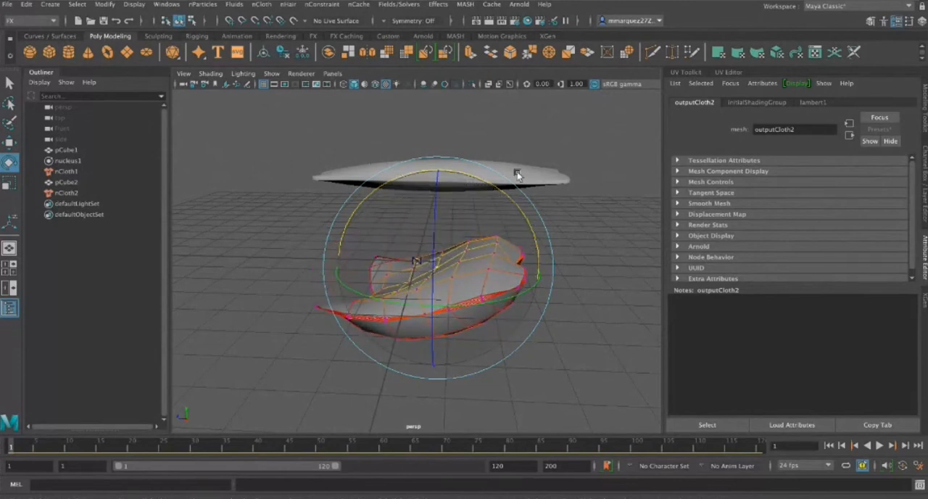
click(495, 290)
key(q)
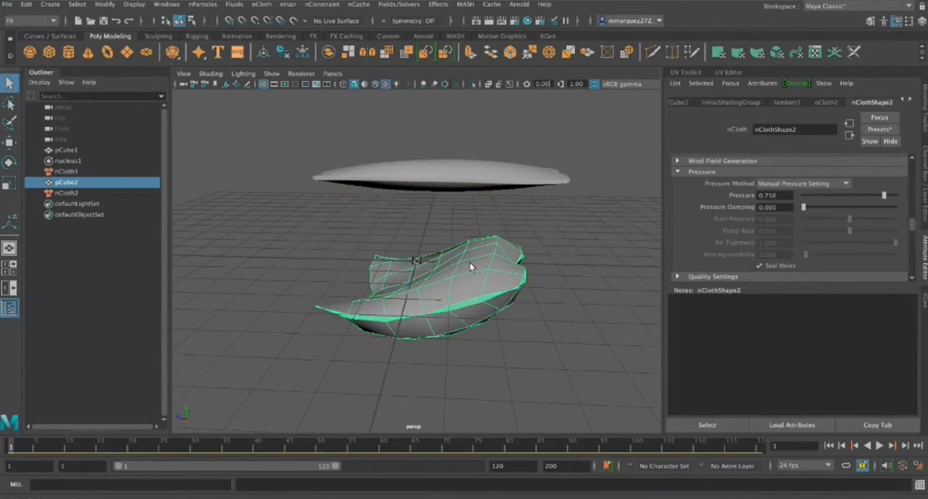
Rotate the pillow upright to face the view with smooth mesh preview on, and move it sideways
key(e)
drag(409, 209, 120, 252)
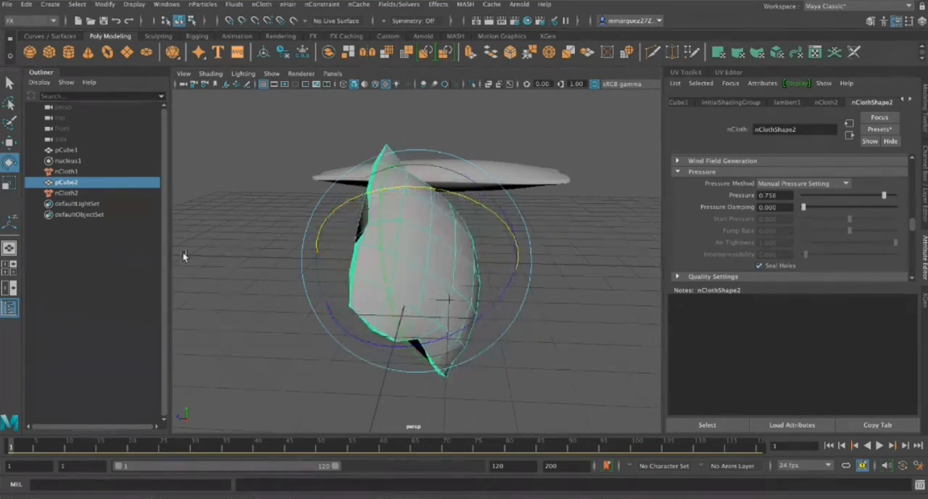
key(3)
drag(485, 285, 410, 247)
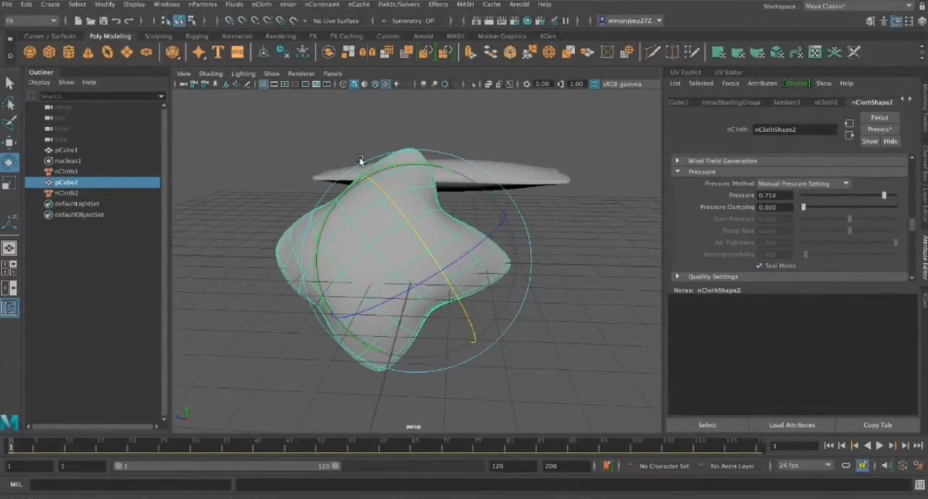
drag(379, 172, 448, 183)
mouse_move(451, 303)
alt+mouse_down()
mouse_move(374, 364)
mouse_move(425, 281)
mouse_move(498, 263)
mouse_move(407, 170)
mouse_move(408, 247)
mouse_move(461, 319)
mouse_move(454, 343)
mouse_move(445, 305)
alt+mouse_up()
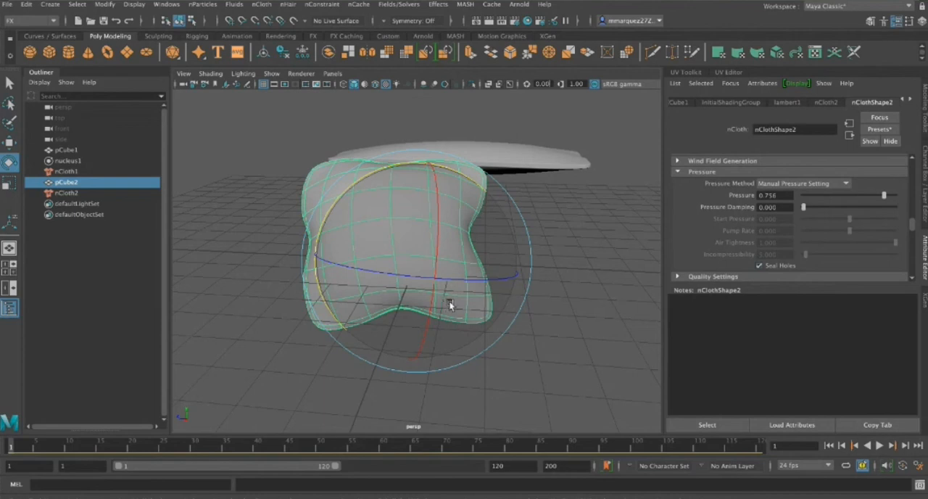
key(q)
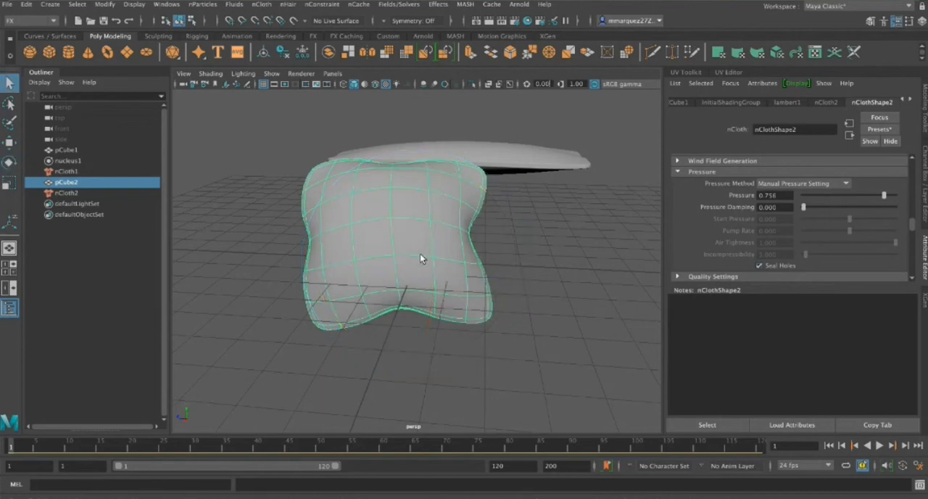
key(w)
alt+drag(421, 257, 574, 302)
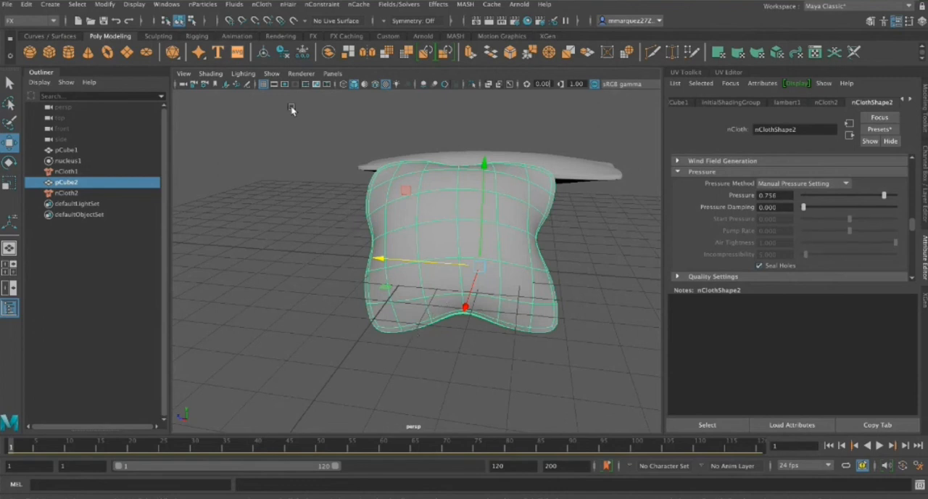
Freeze the pillow's transformations and export it as pillow.obj
click(283, 53)
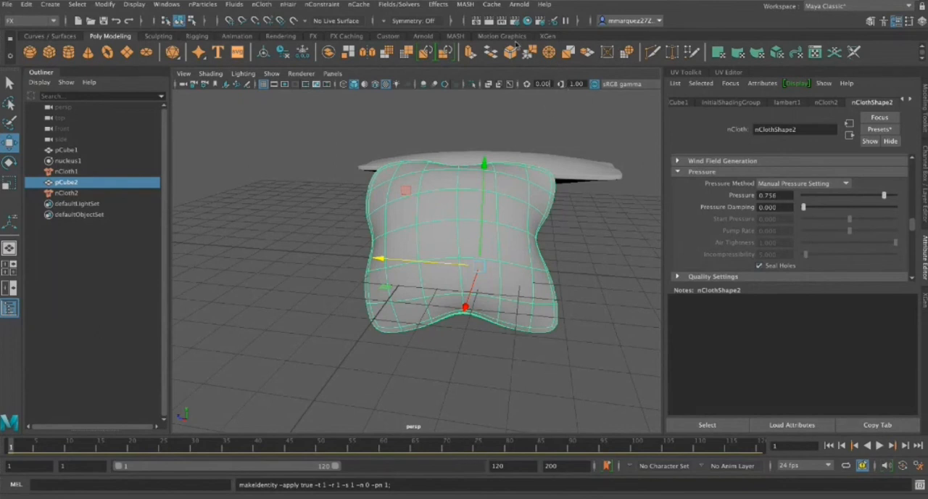
click(838, 330)
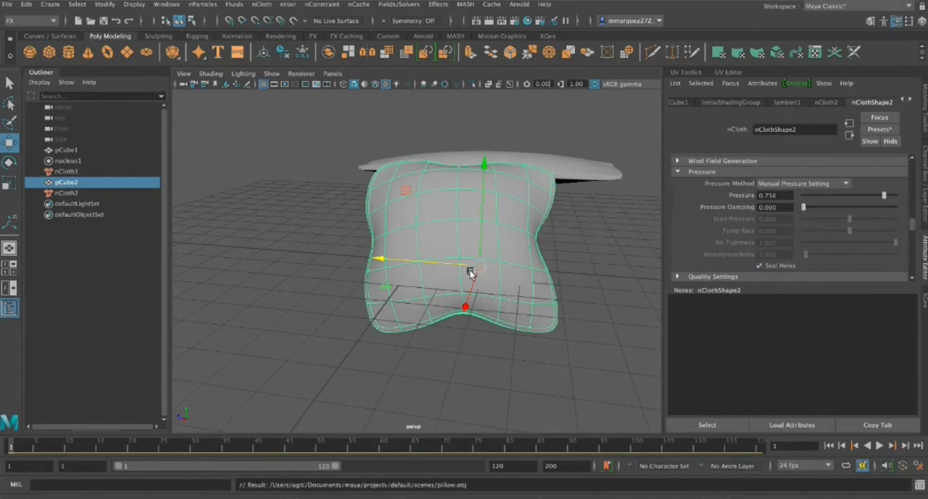
Duplicate the pillow, move the copy sideways beside the original, and reselect the original pillow
mouse_move(580, 345)
alt+mouse_down()
mouse_move(602, 317)
mouse_move(736, 299)
mouse_move(671, 321)
mouse_move(537, 338)
mouse_move(553, 366)
mouse_move(578, 345)
mouse_move(585, 320)
mouse_move(589, 345)
alt+mouse_up()
scroll(588, 339, down, 10)
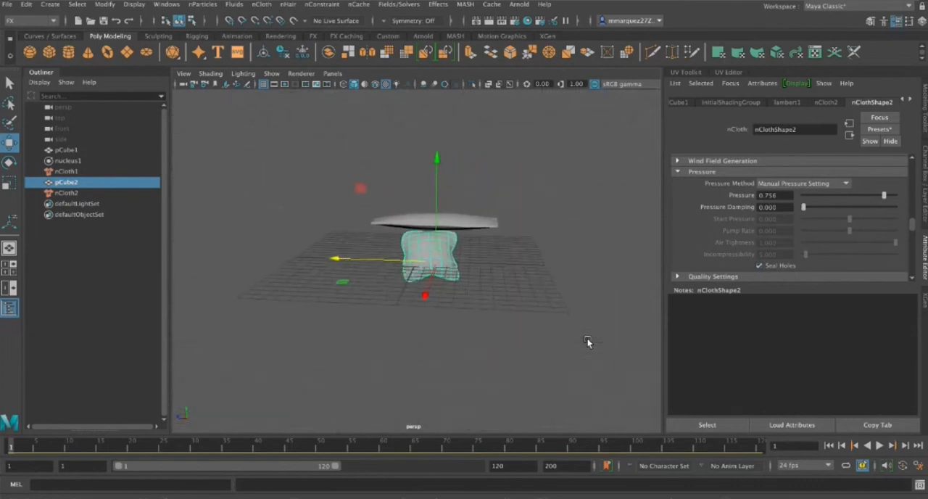
scroll(587, 338, up, 10)
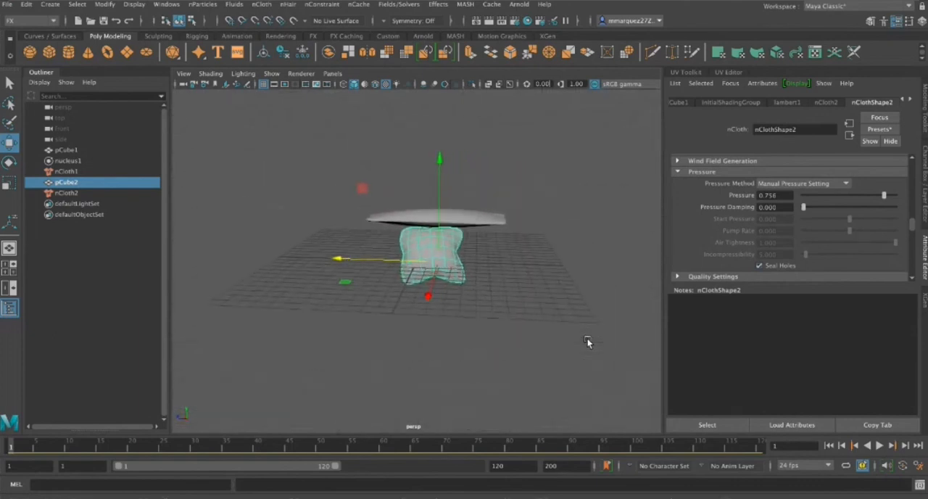
scroll(587, 338, down, 3)
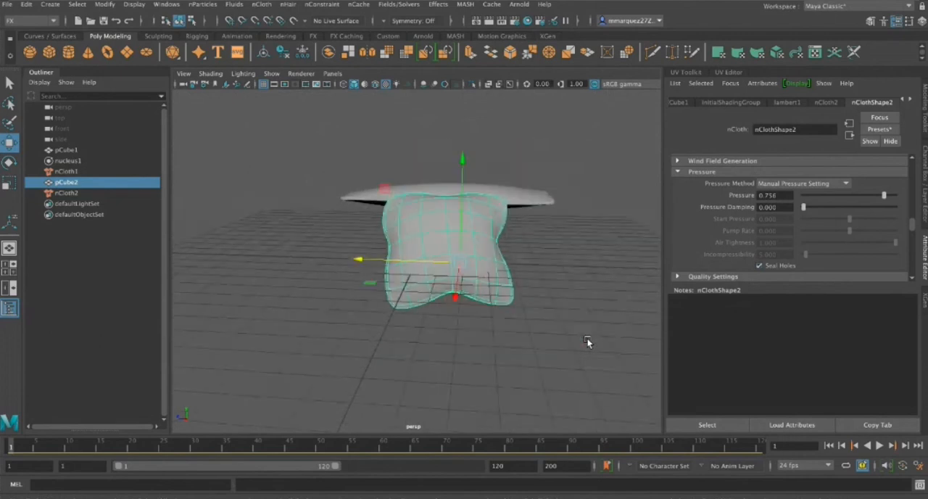
scroll(587, 341, up, 1)
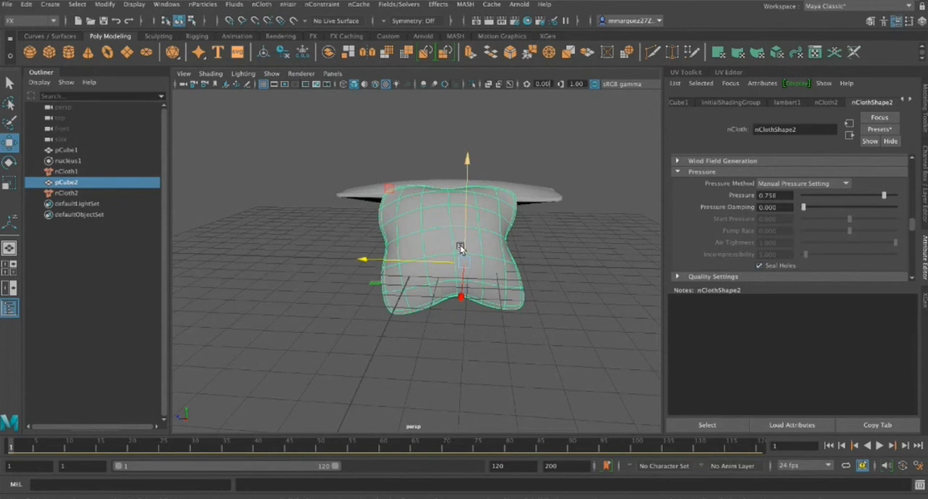
key(ctrl+d)
drag(421, 264, 248, 255)
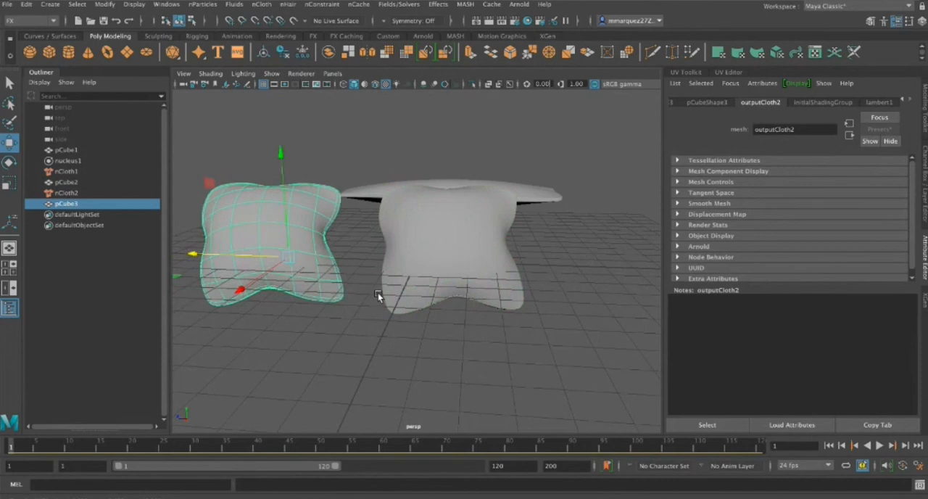
click(451, 266)
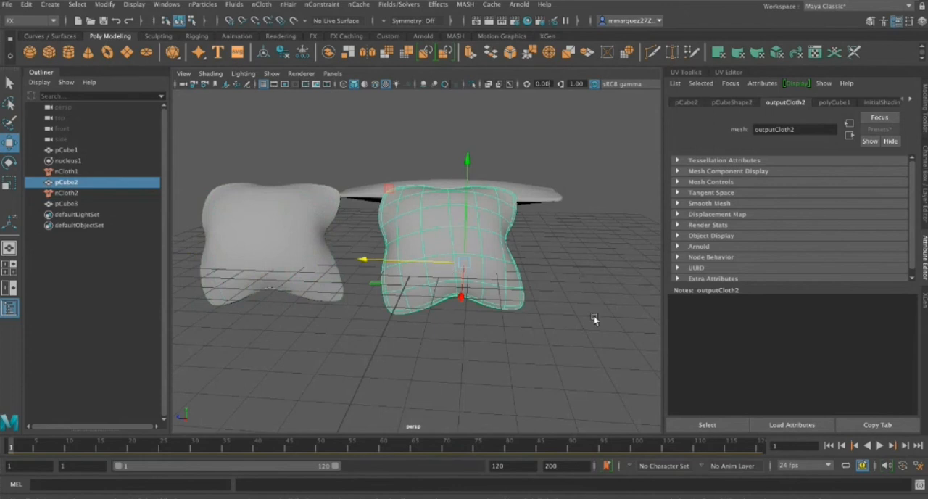